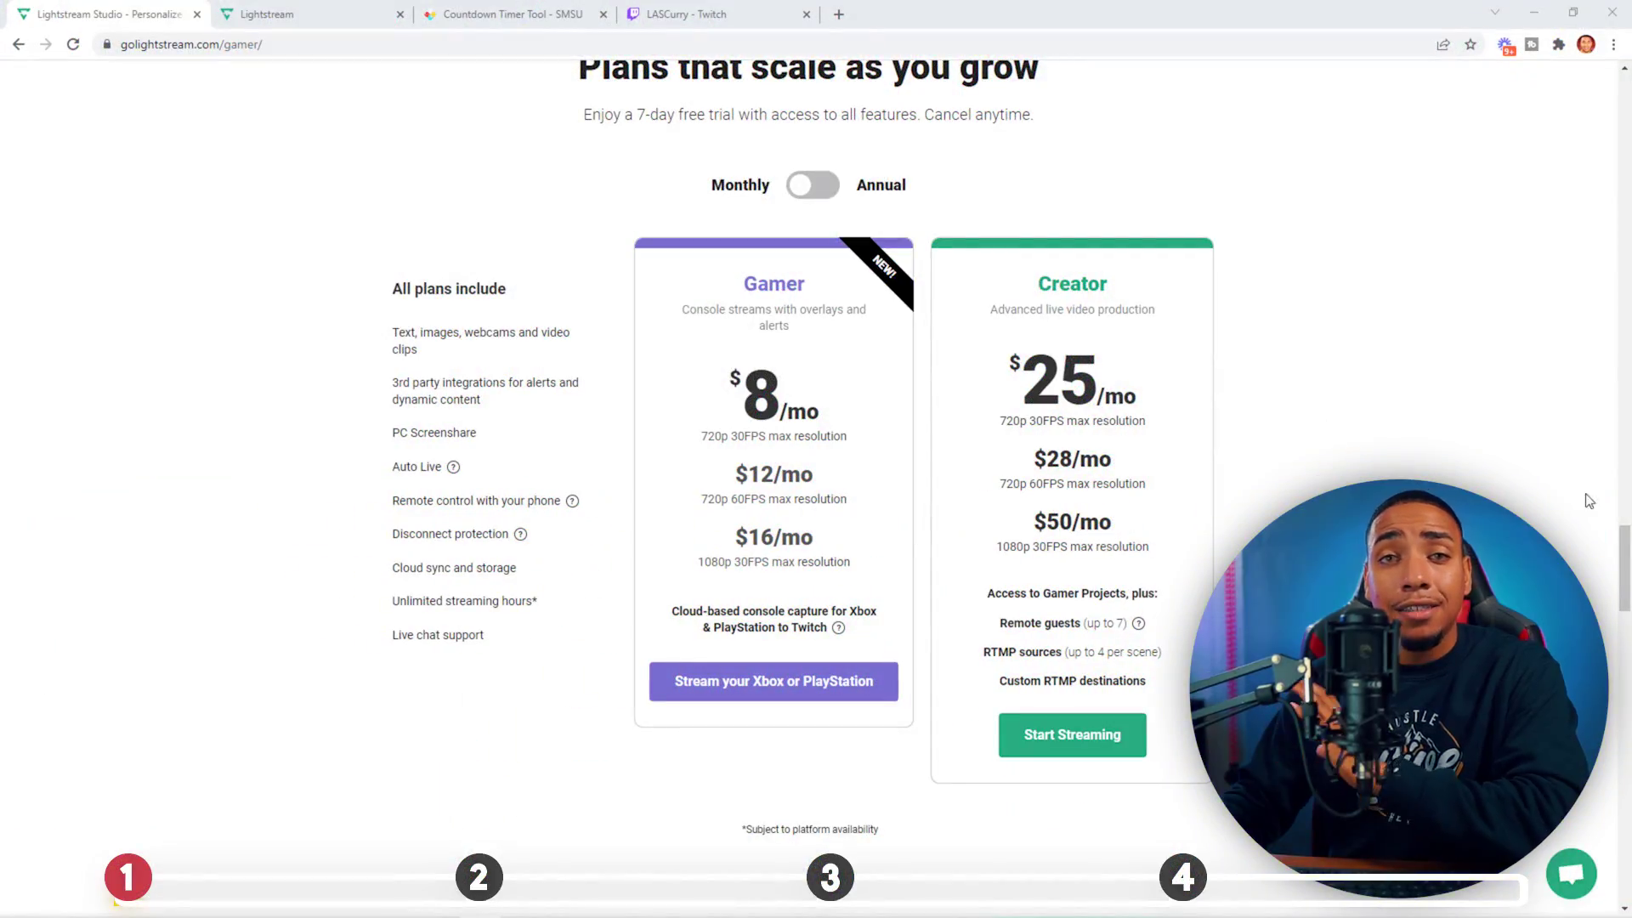
Connect a Twitch channel as the My Live Stream project's streaming destination
left_click(355, 13)
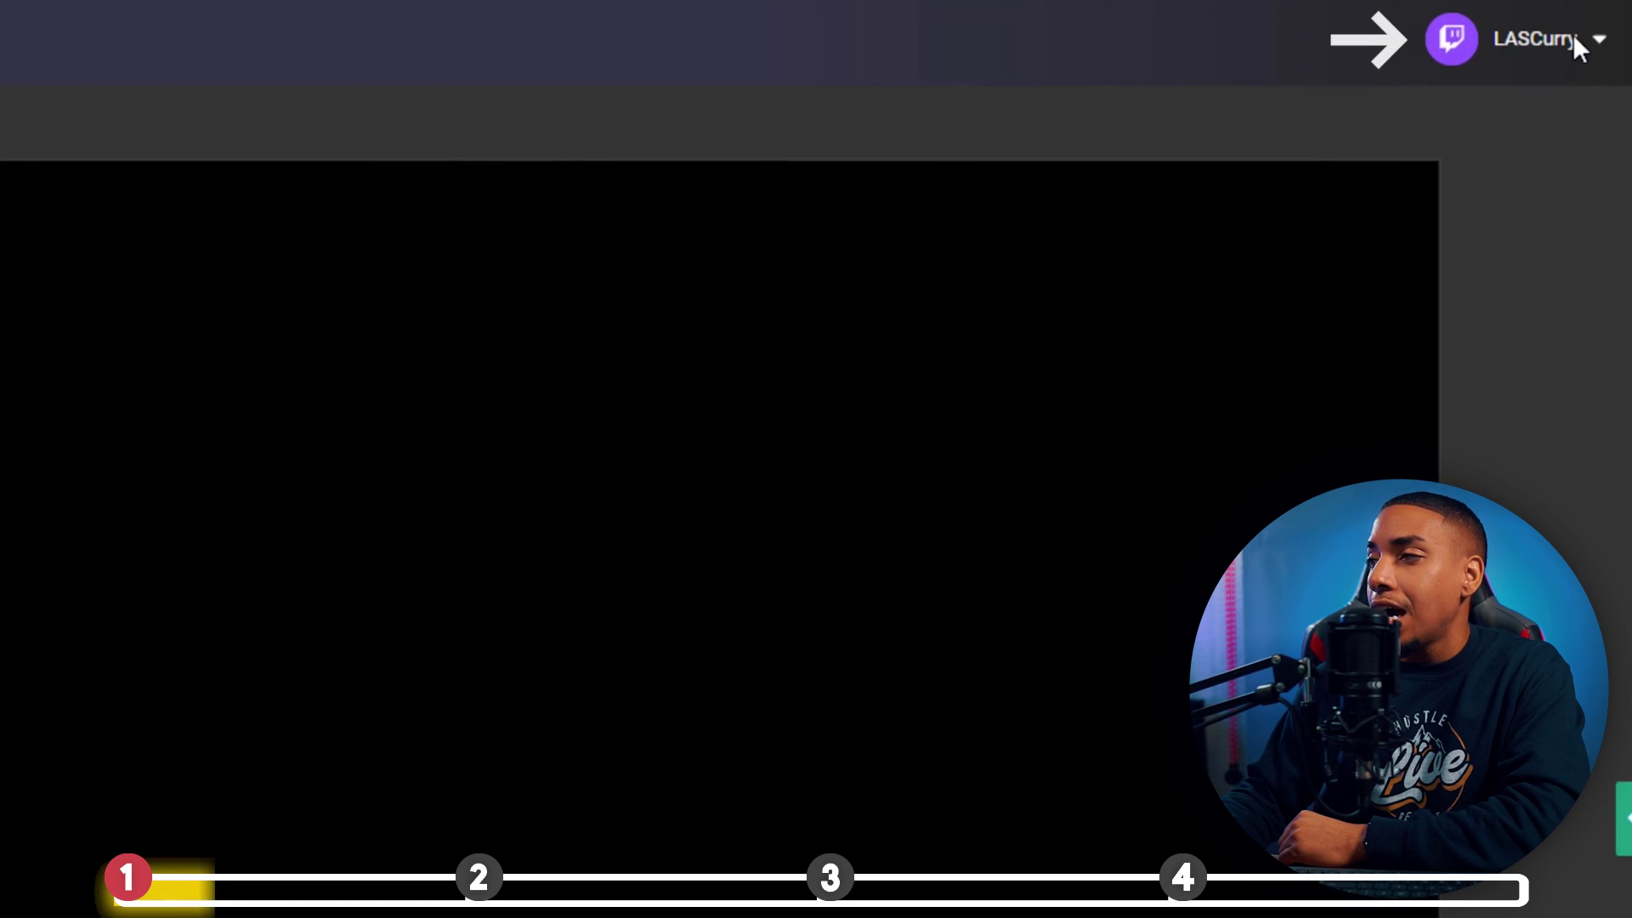
left_click(1572, 40)
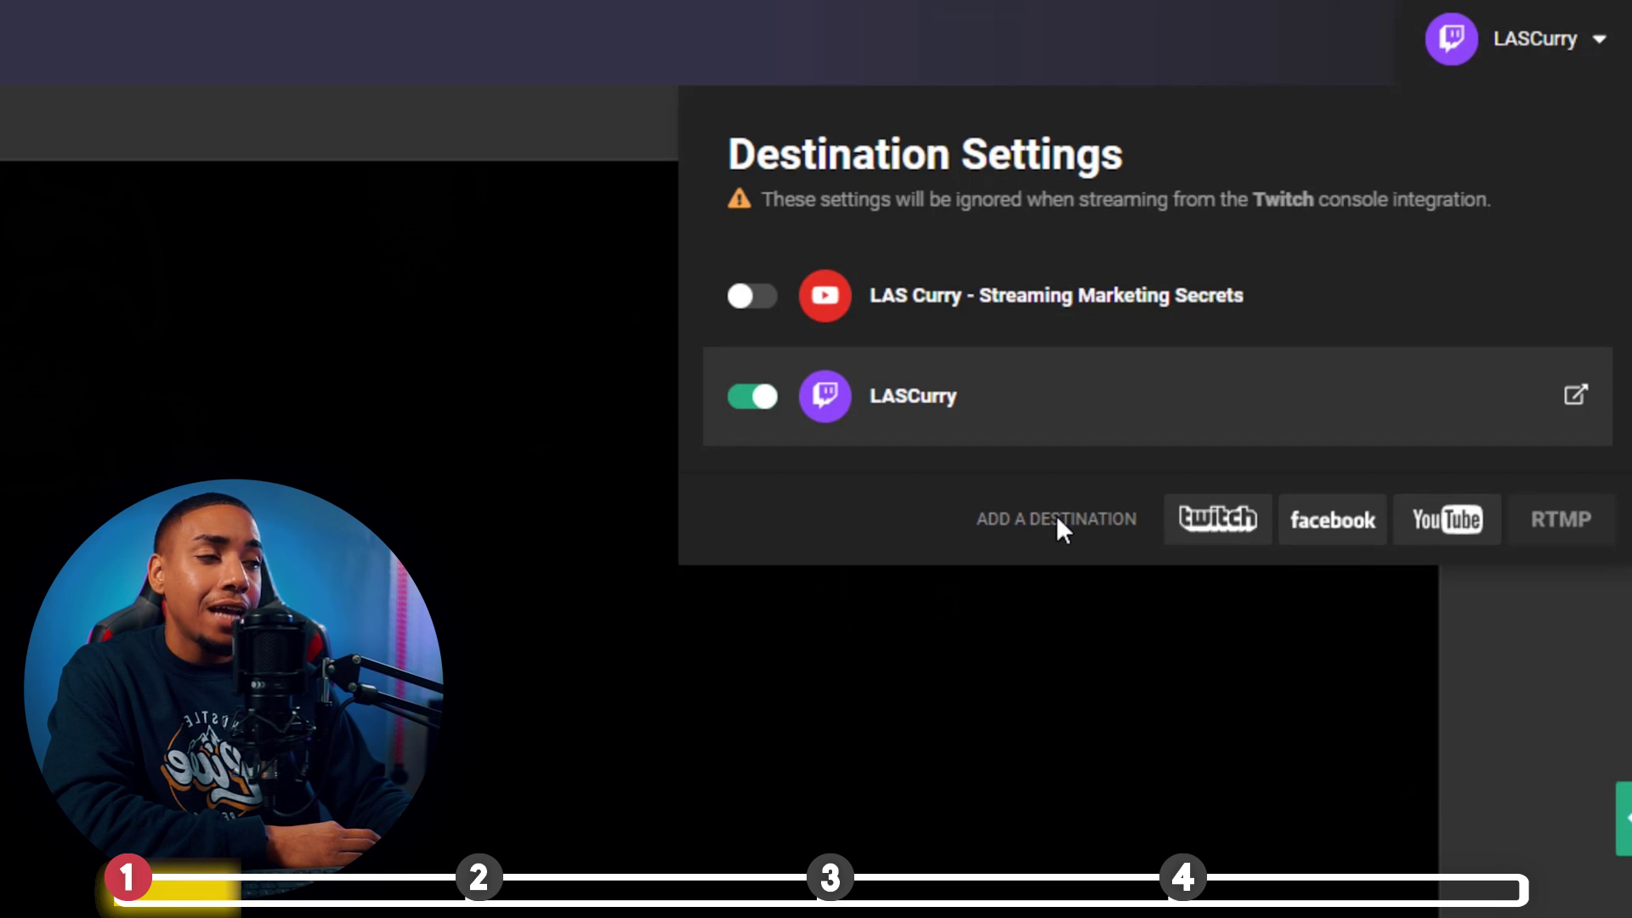
left_click(1239, 542)
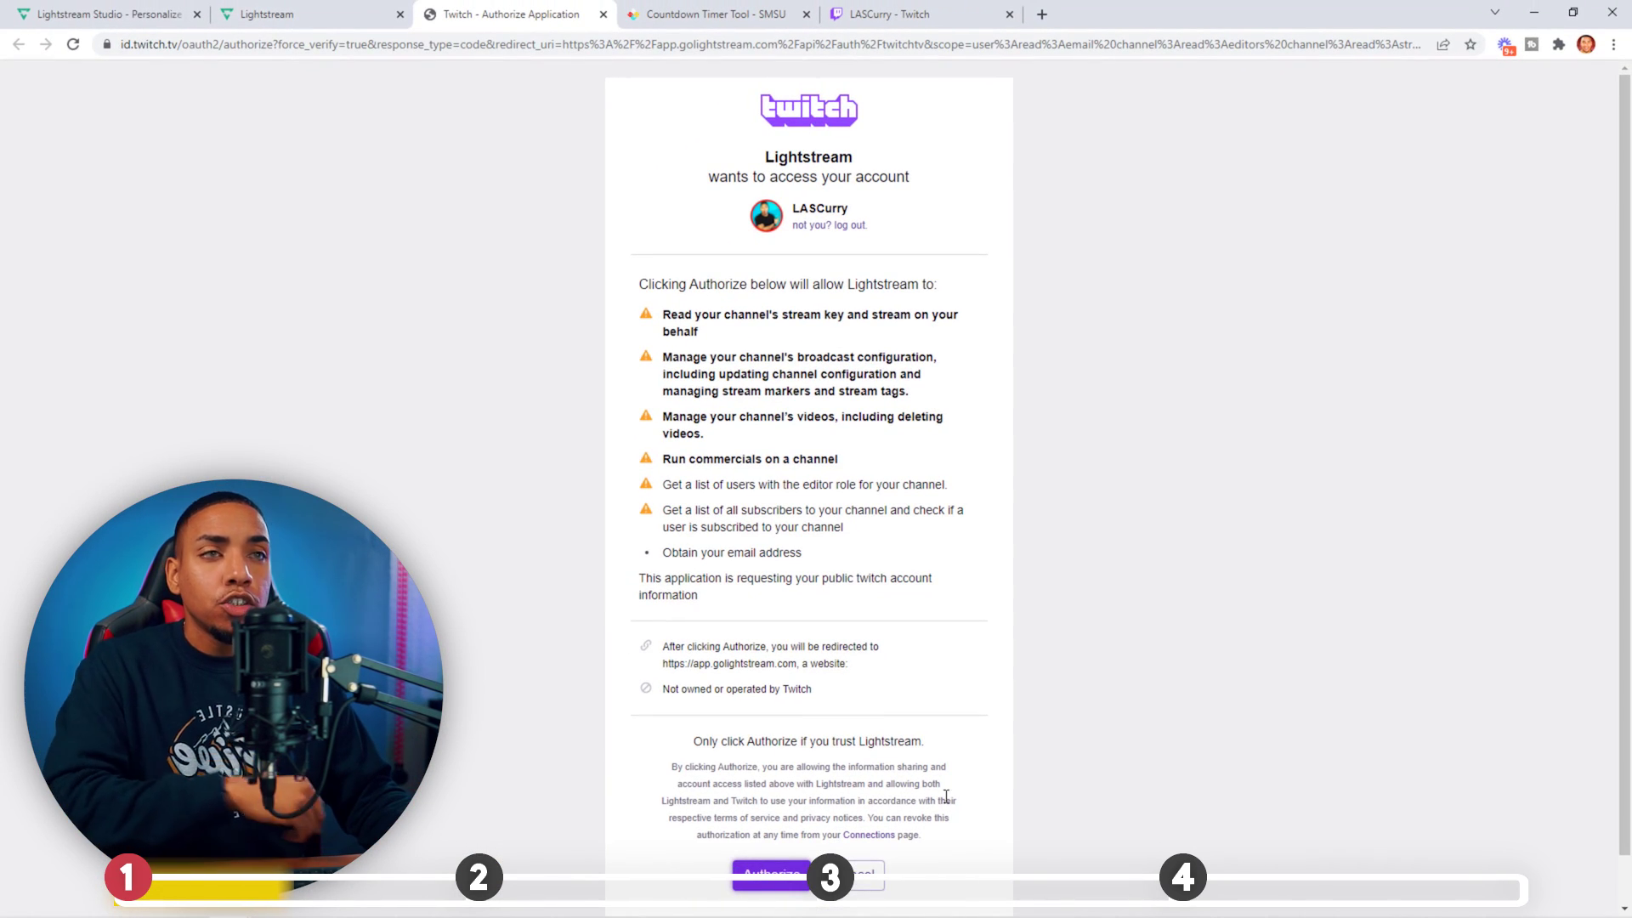
left_click(338, 22)
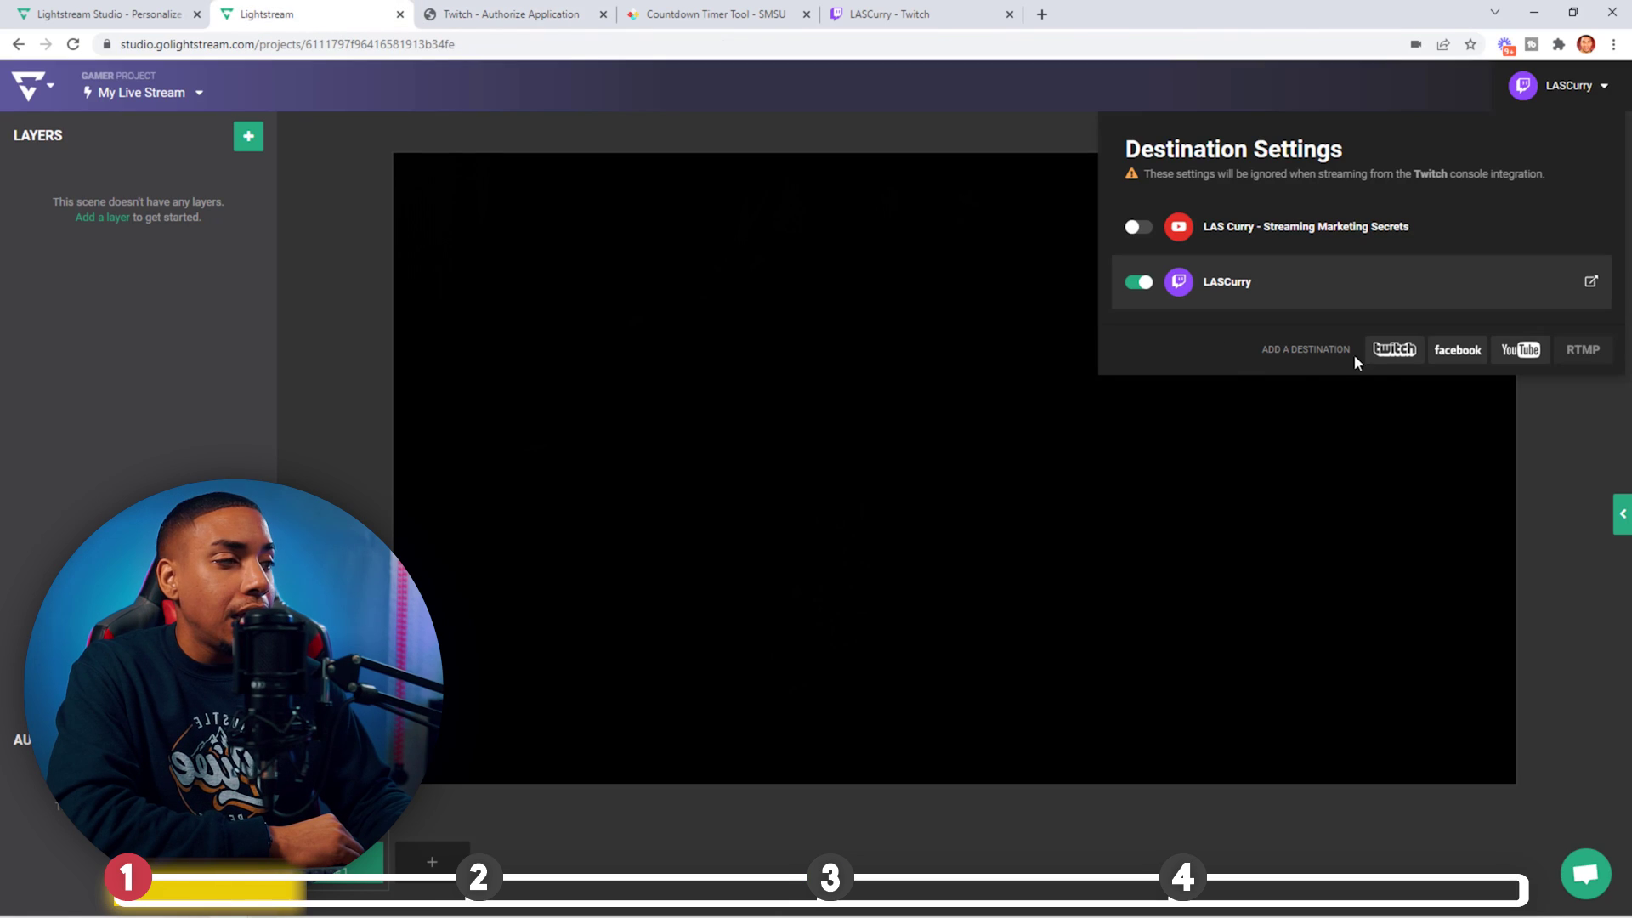
left_click(1586, 449)
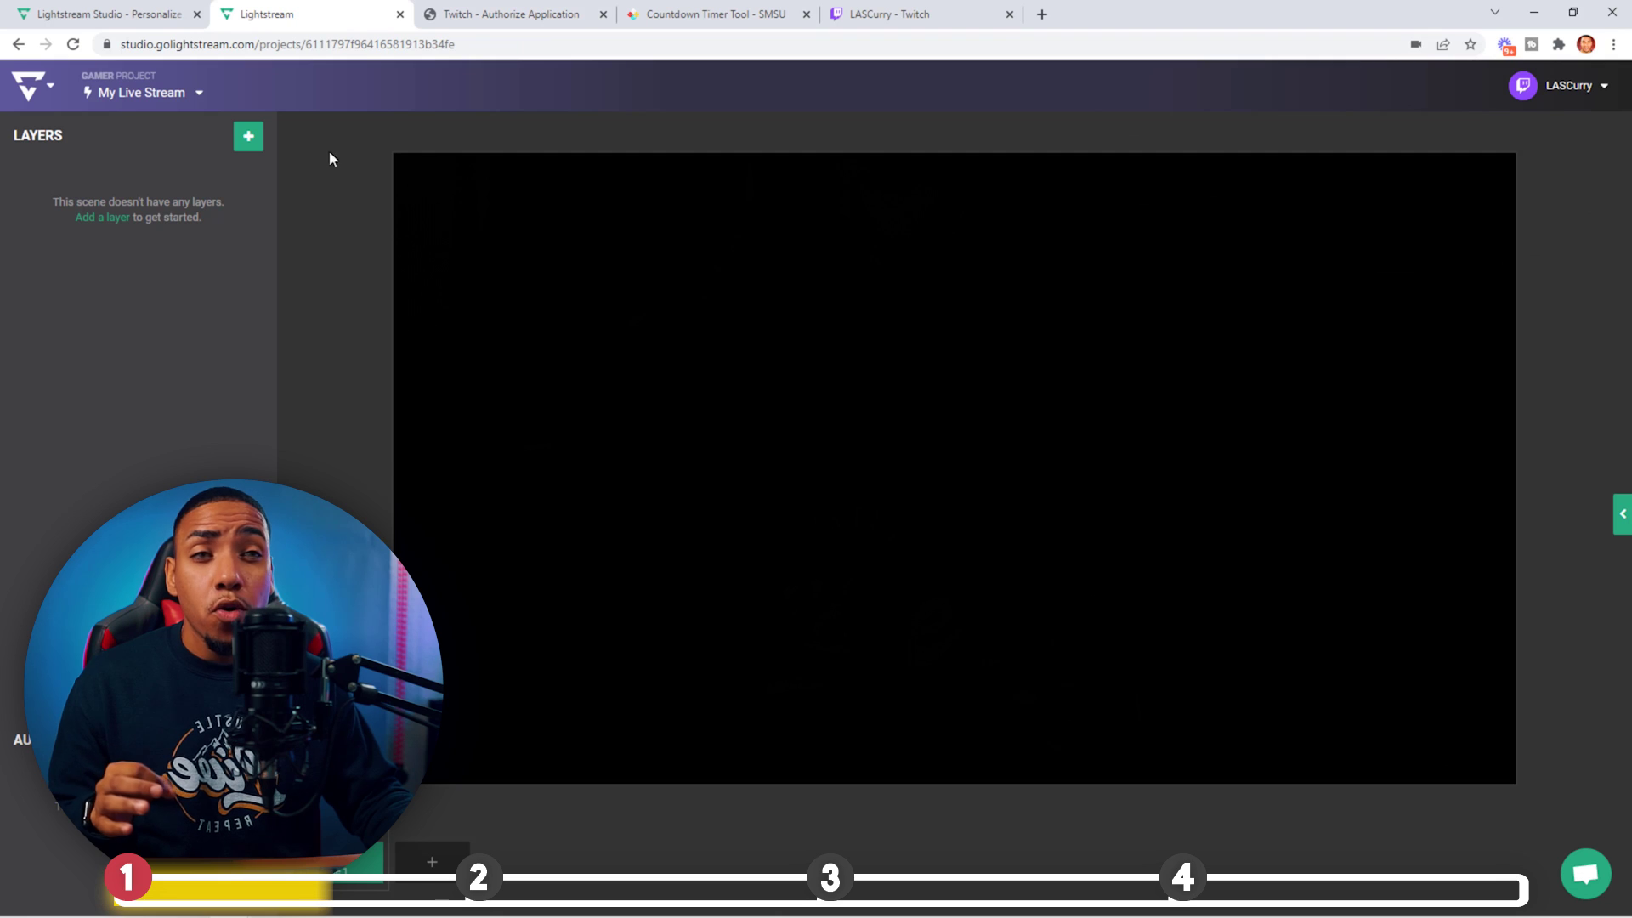
left_click(197, 93)
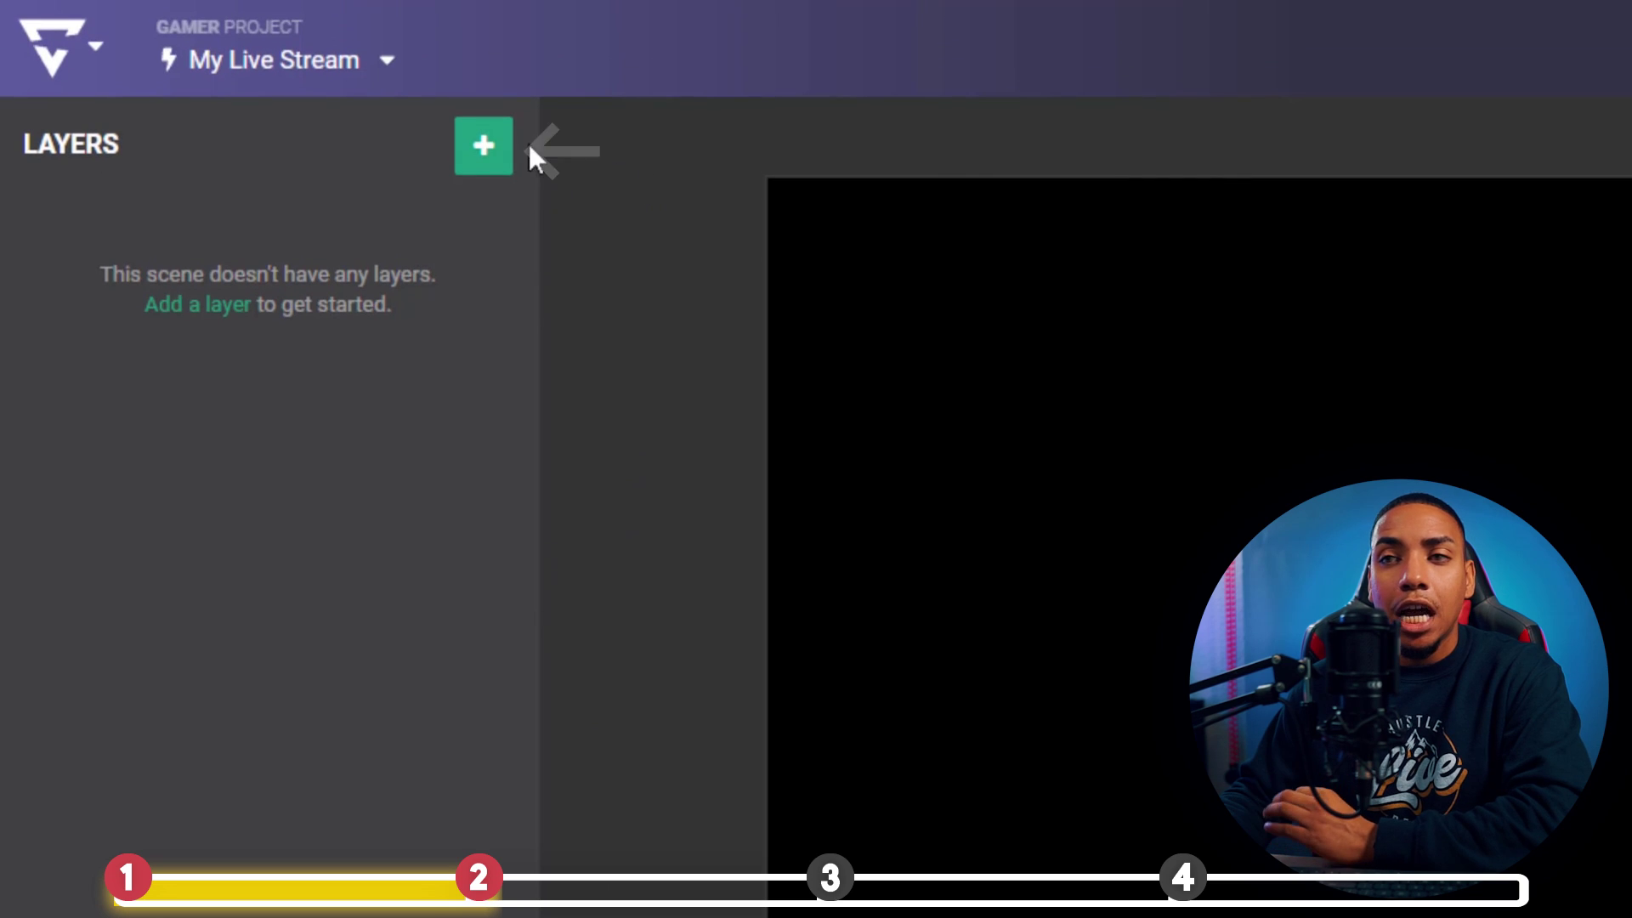
Add the 'Starting Soon' image as a layer filling the whole starting scene
left_click(484, 152)
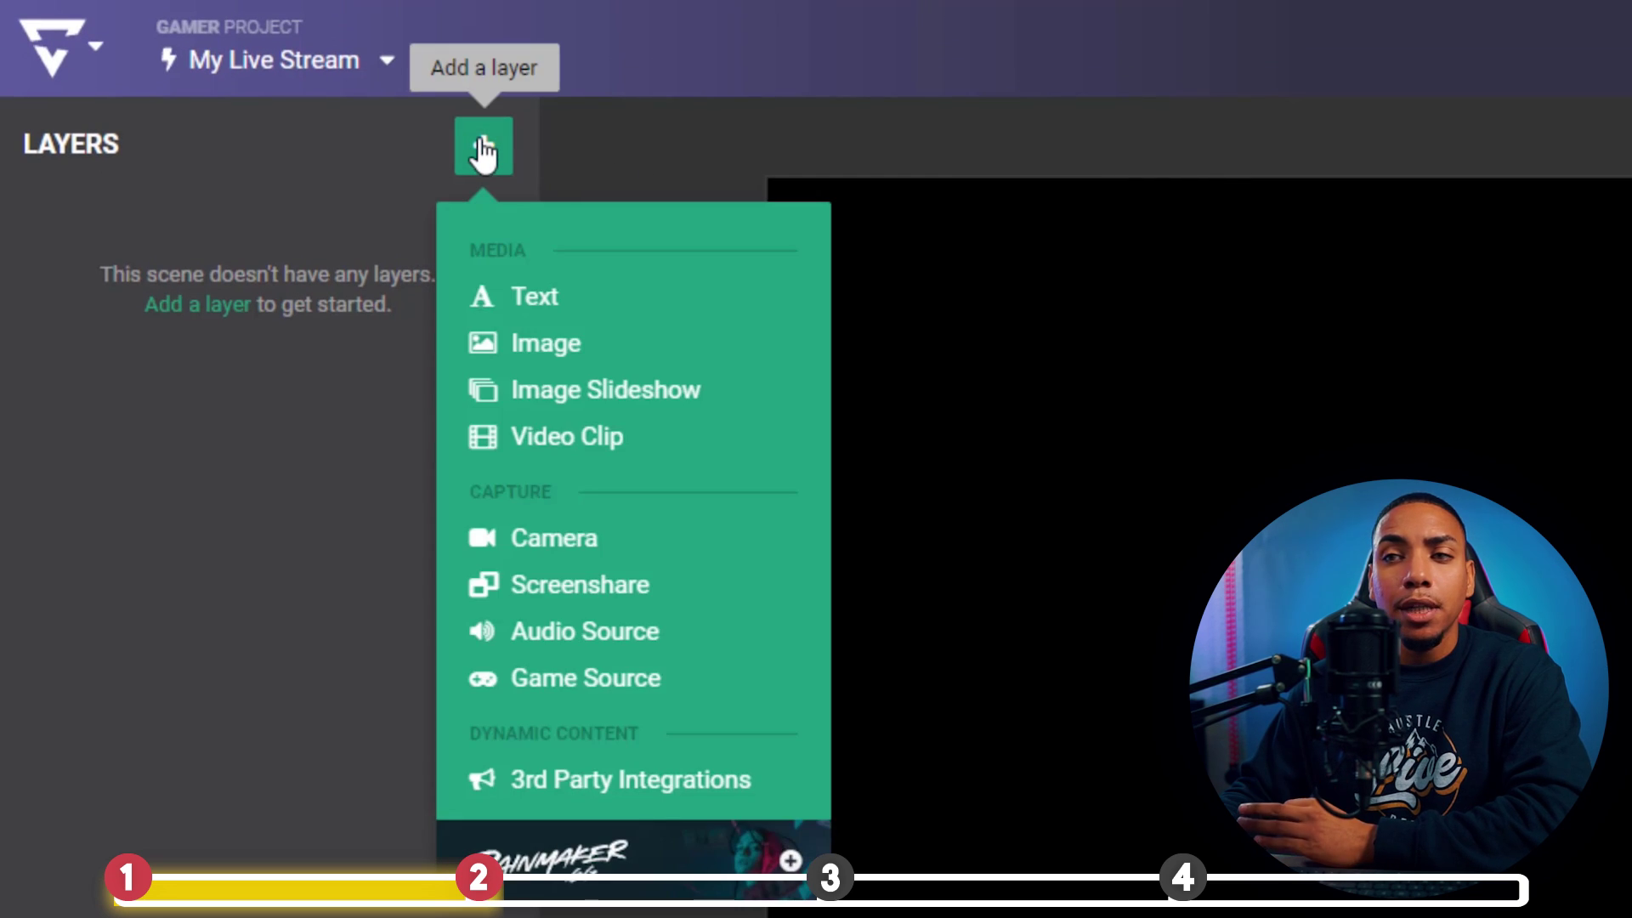
left_click(562, 351)
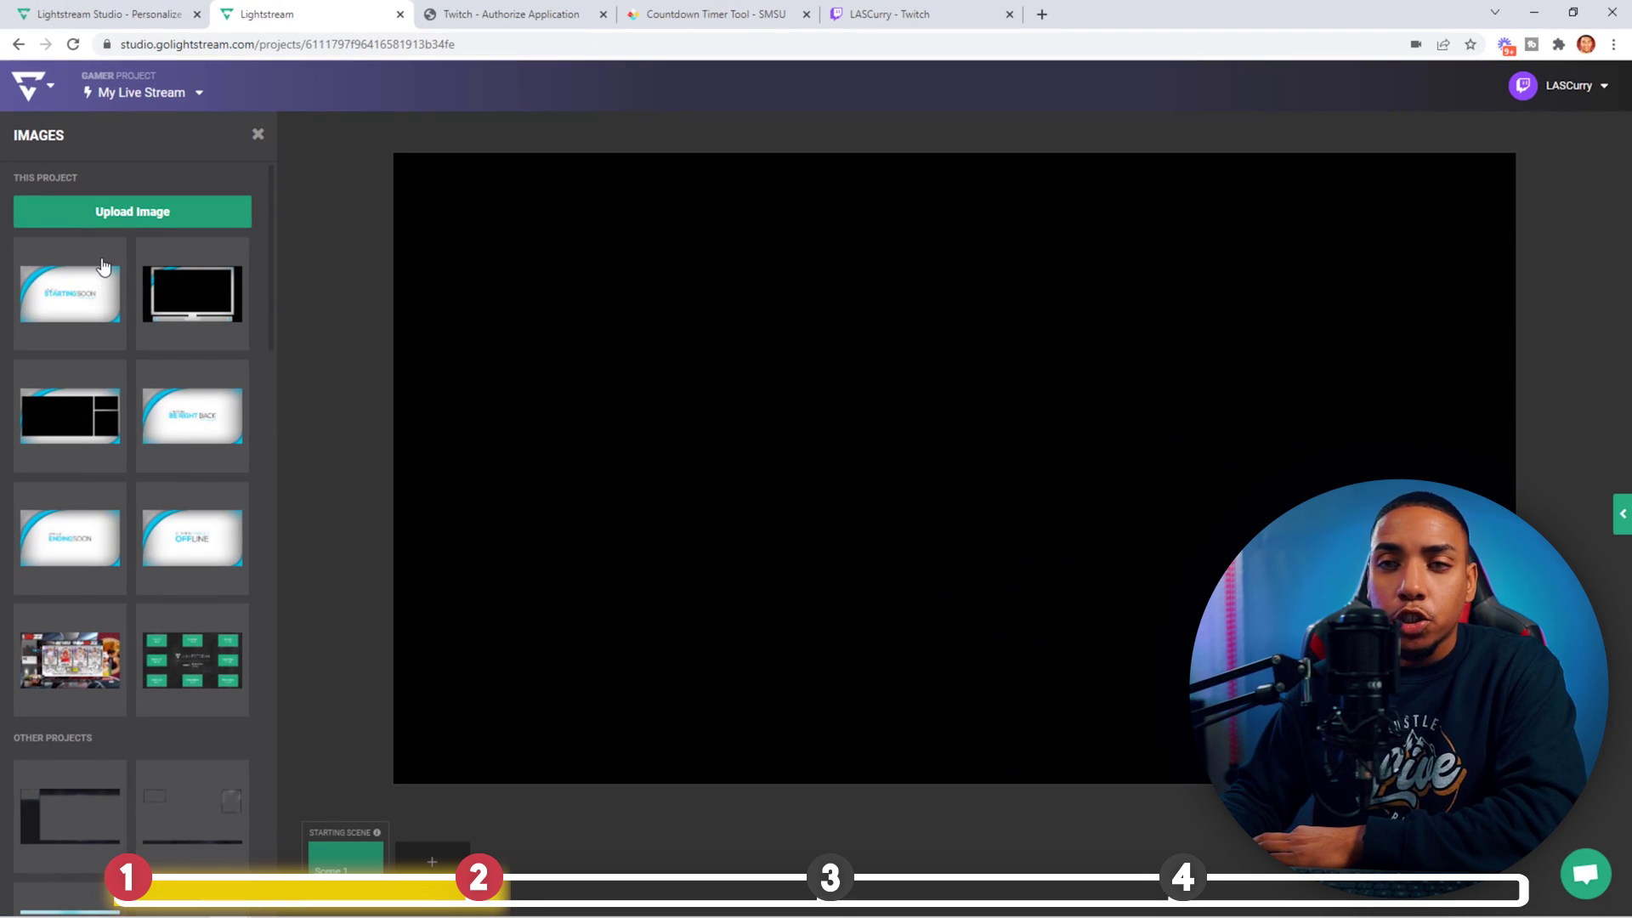
left_click(77, 311)
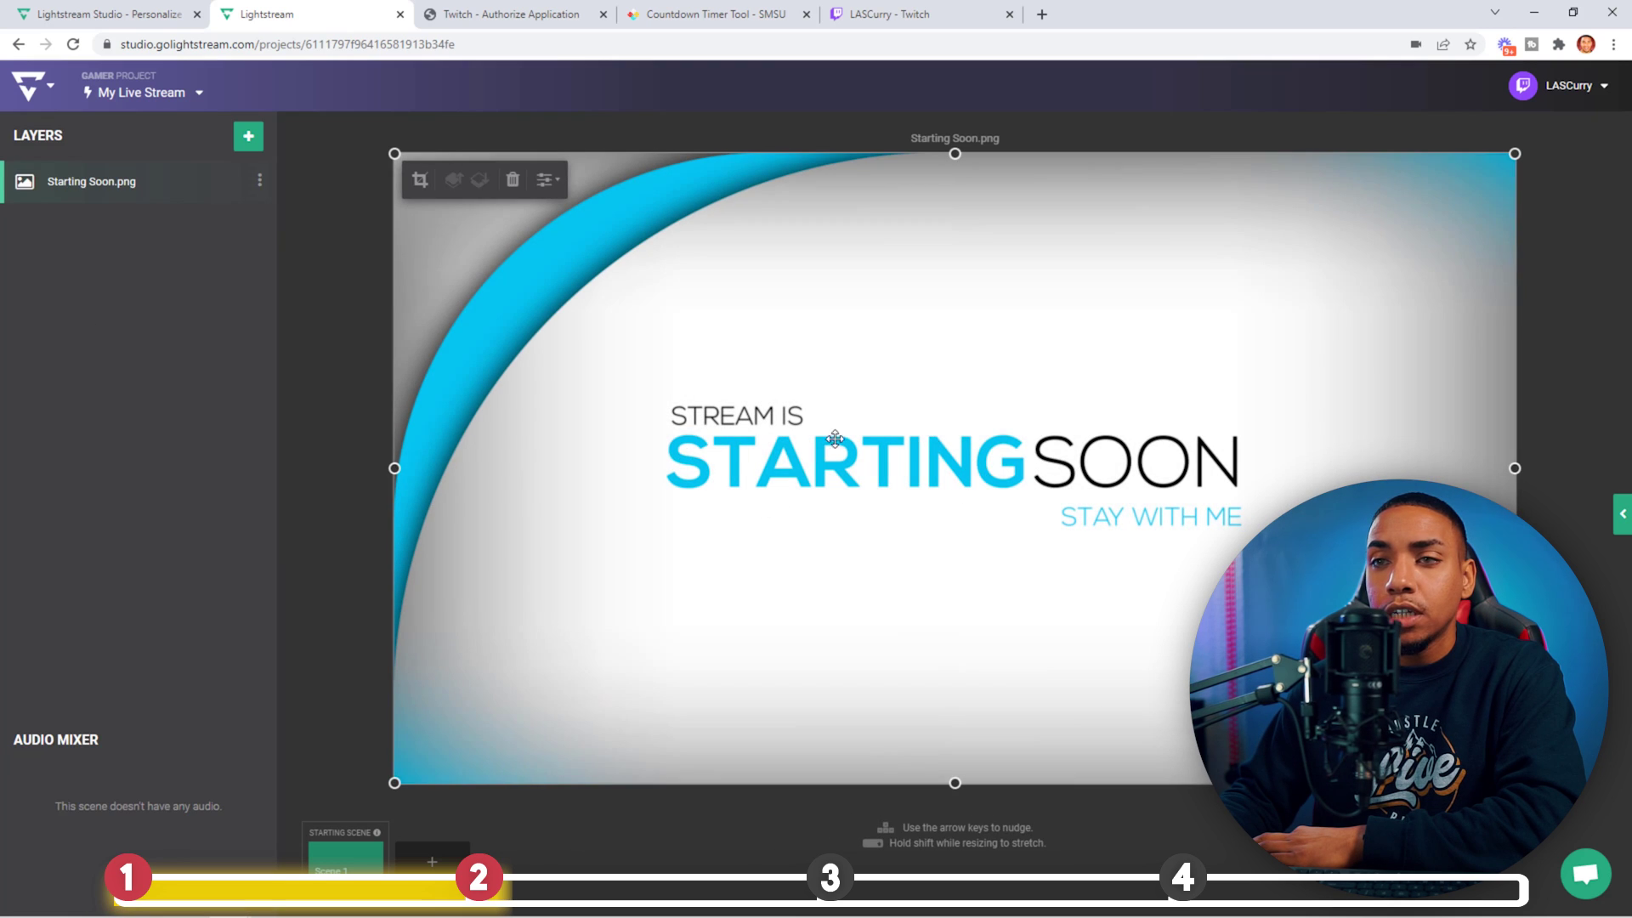
left_click(362, 382)
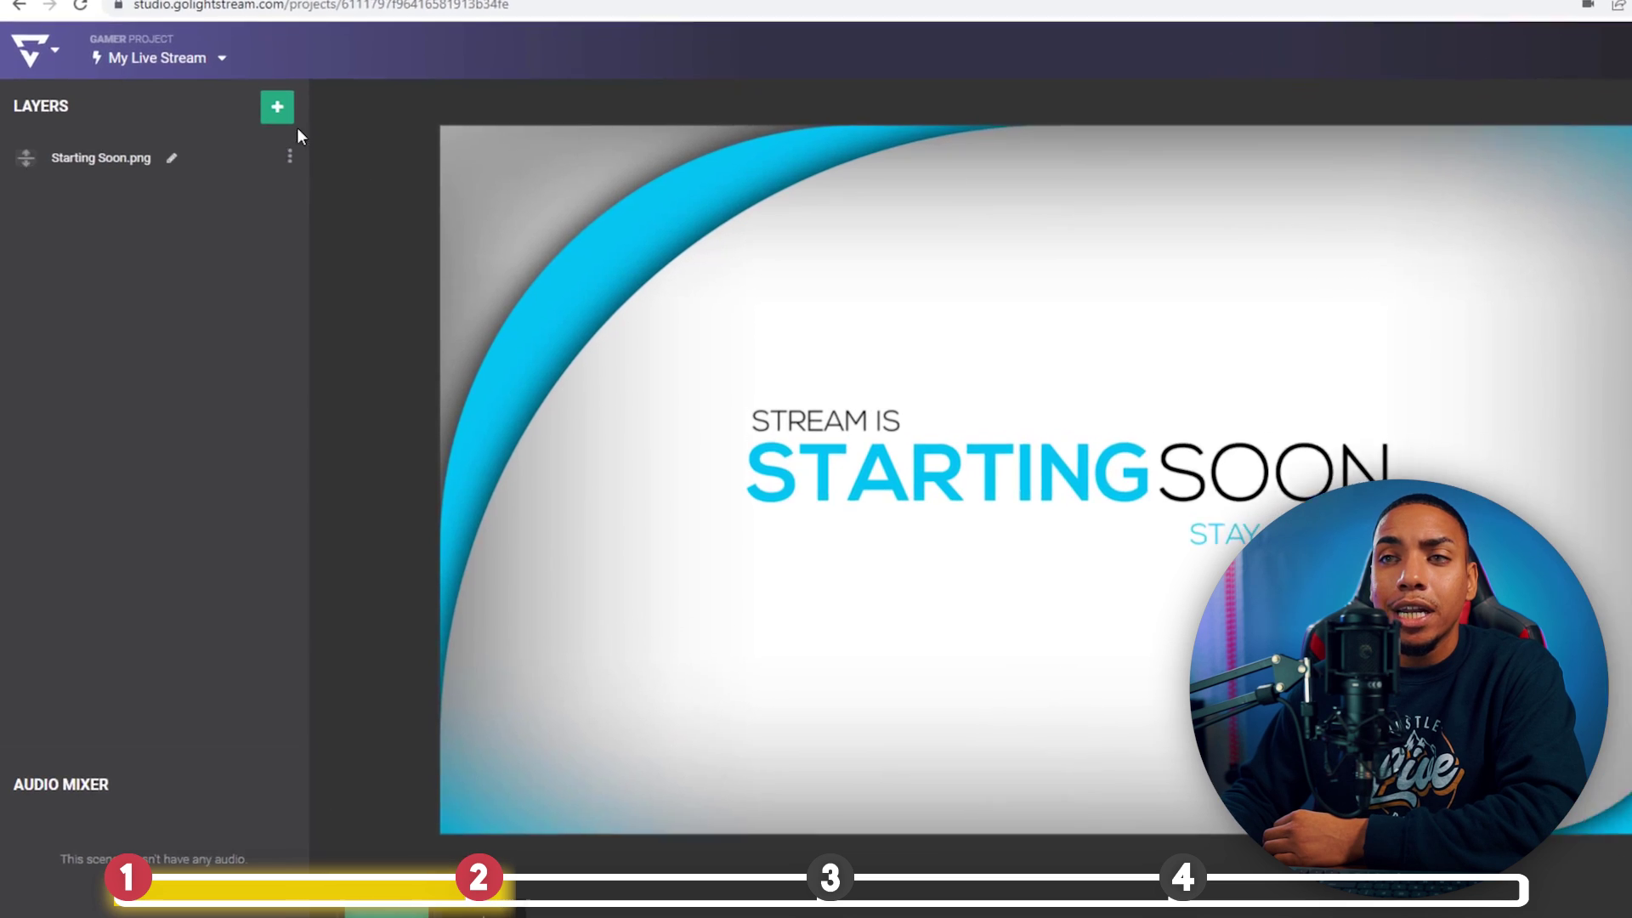
Add an empty Browser Source layer above the Starting Soon image
left_click(249, 136)
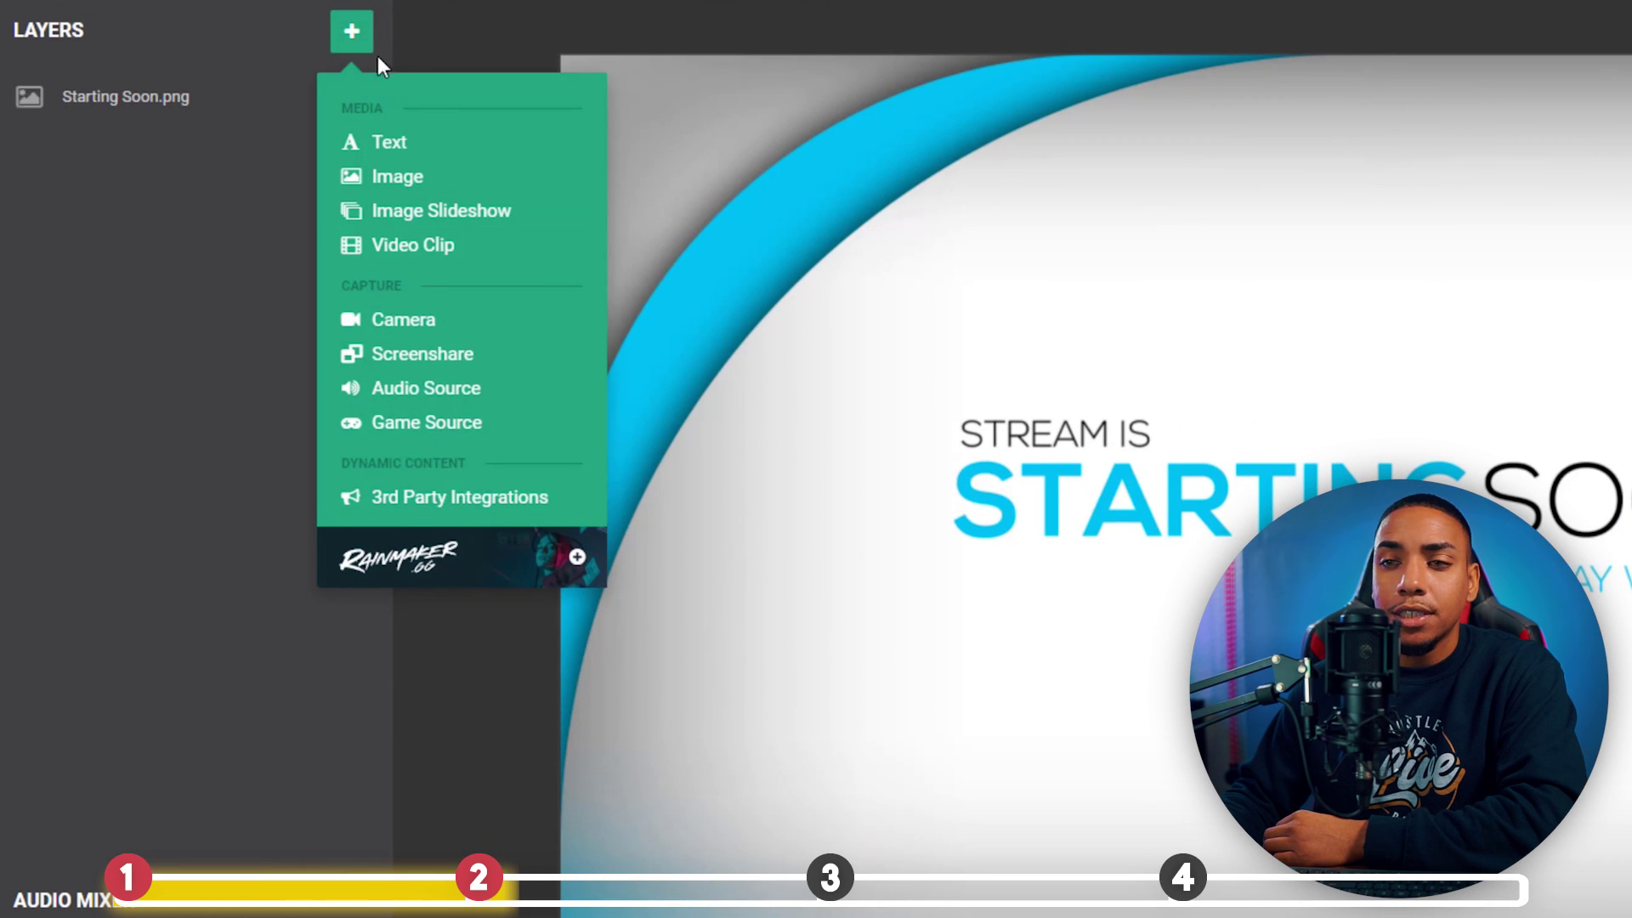
left_click(453, 501)
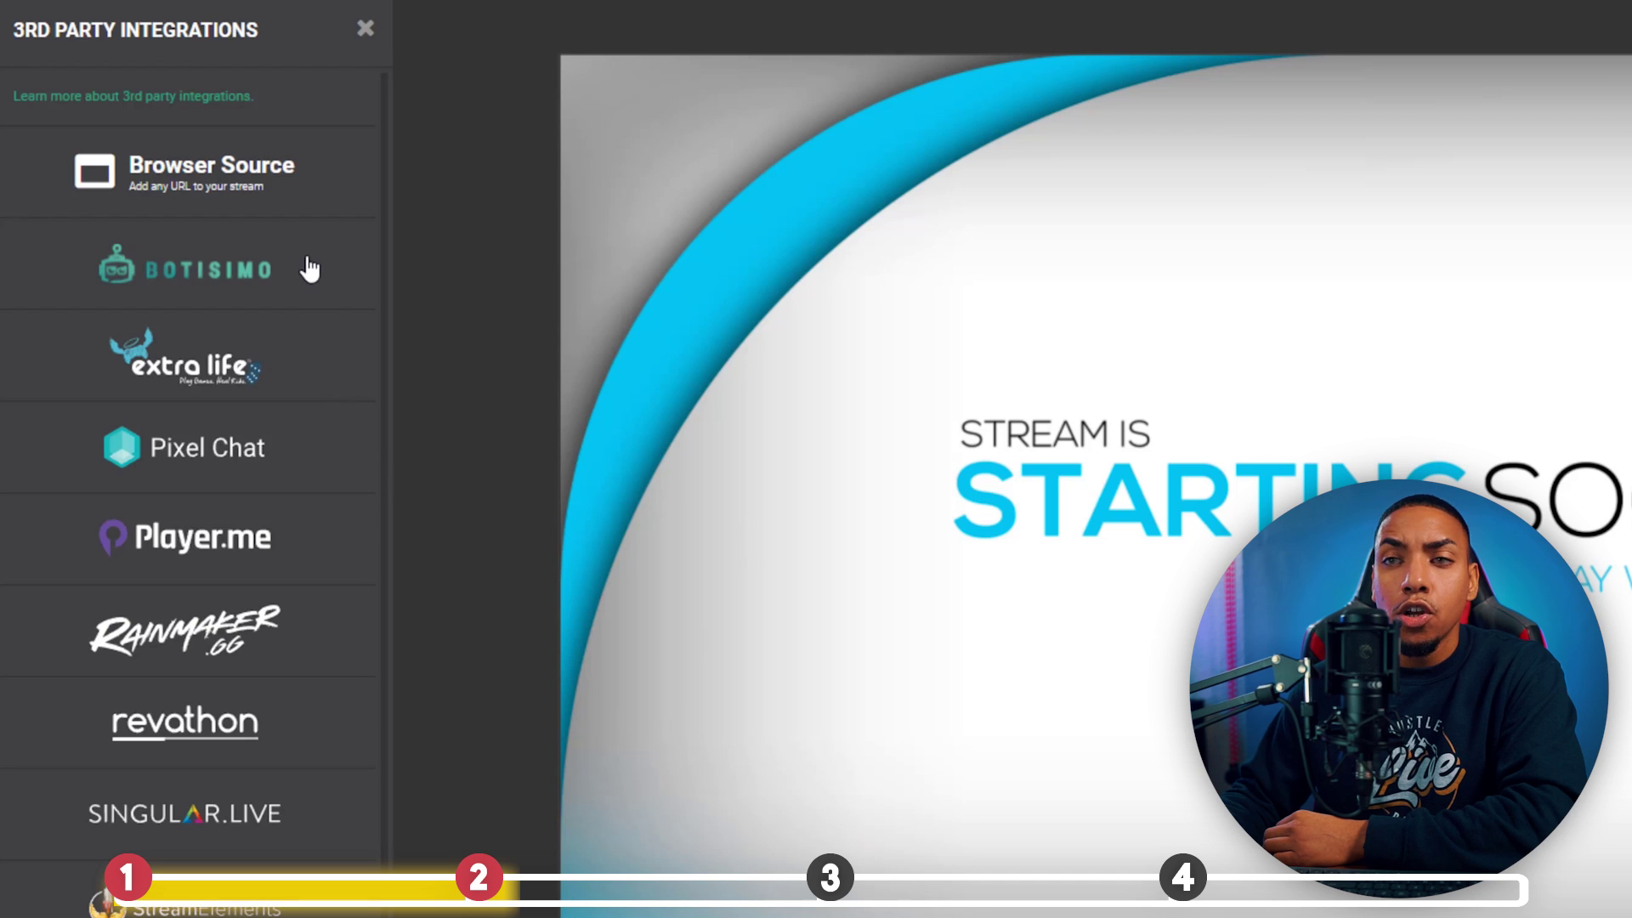
left_click(291, 187)
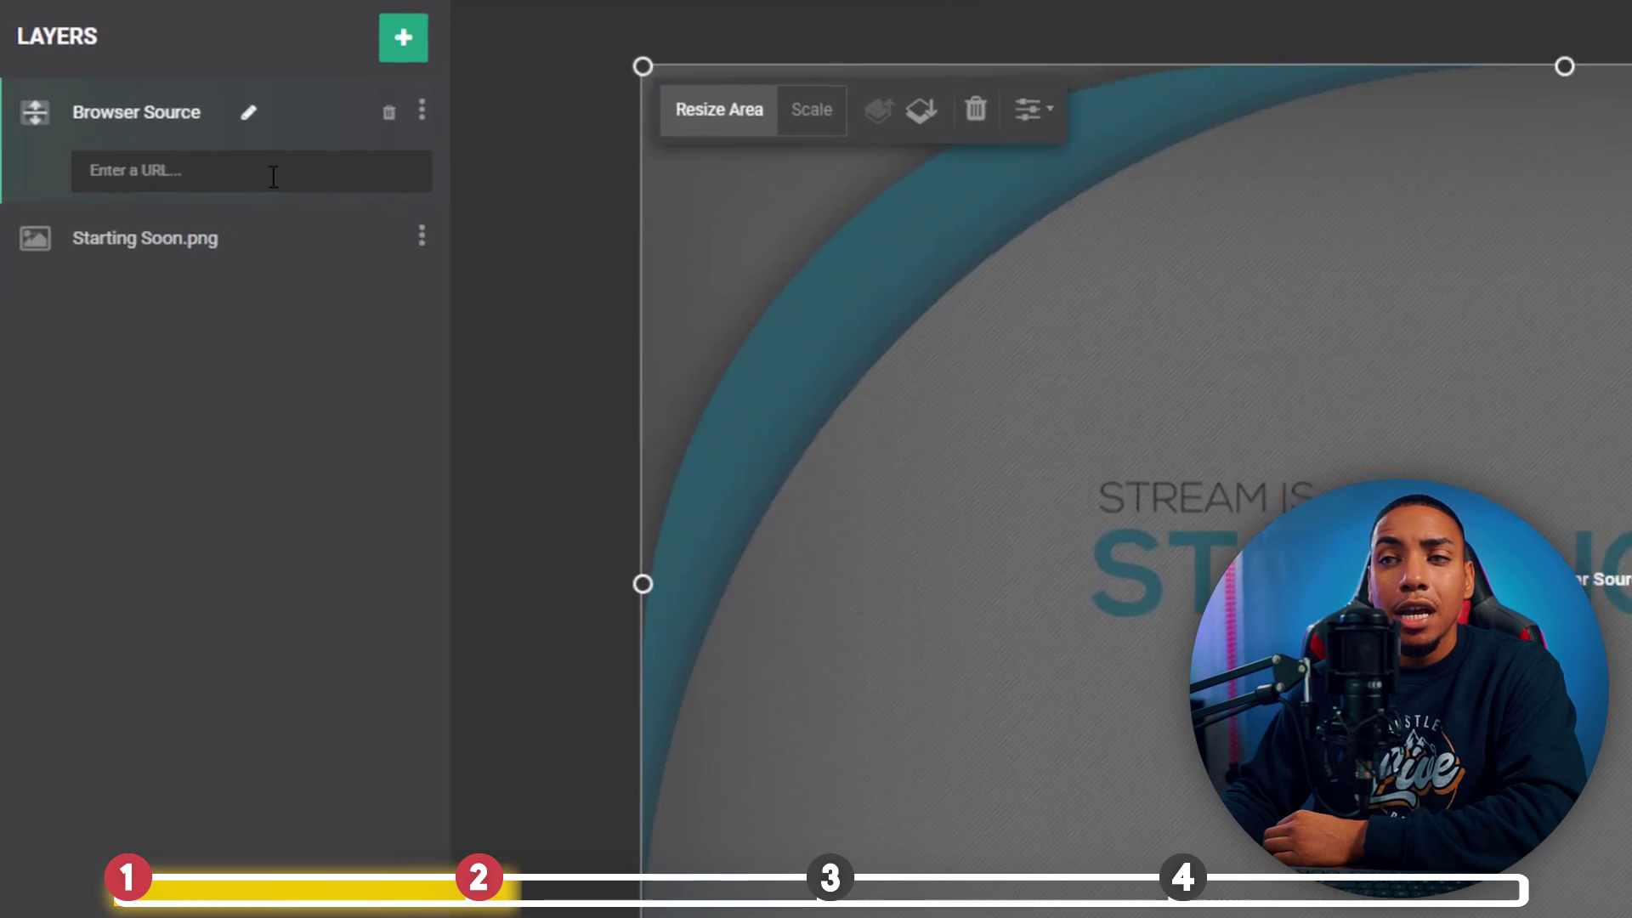
left_click(239, 200)
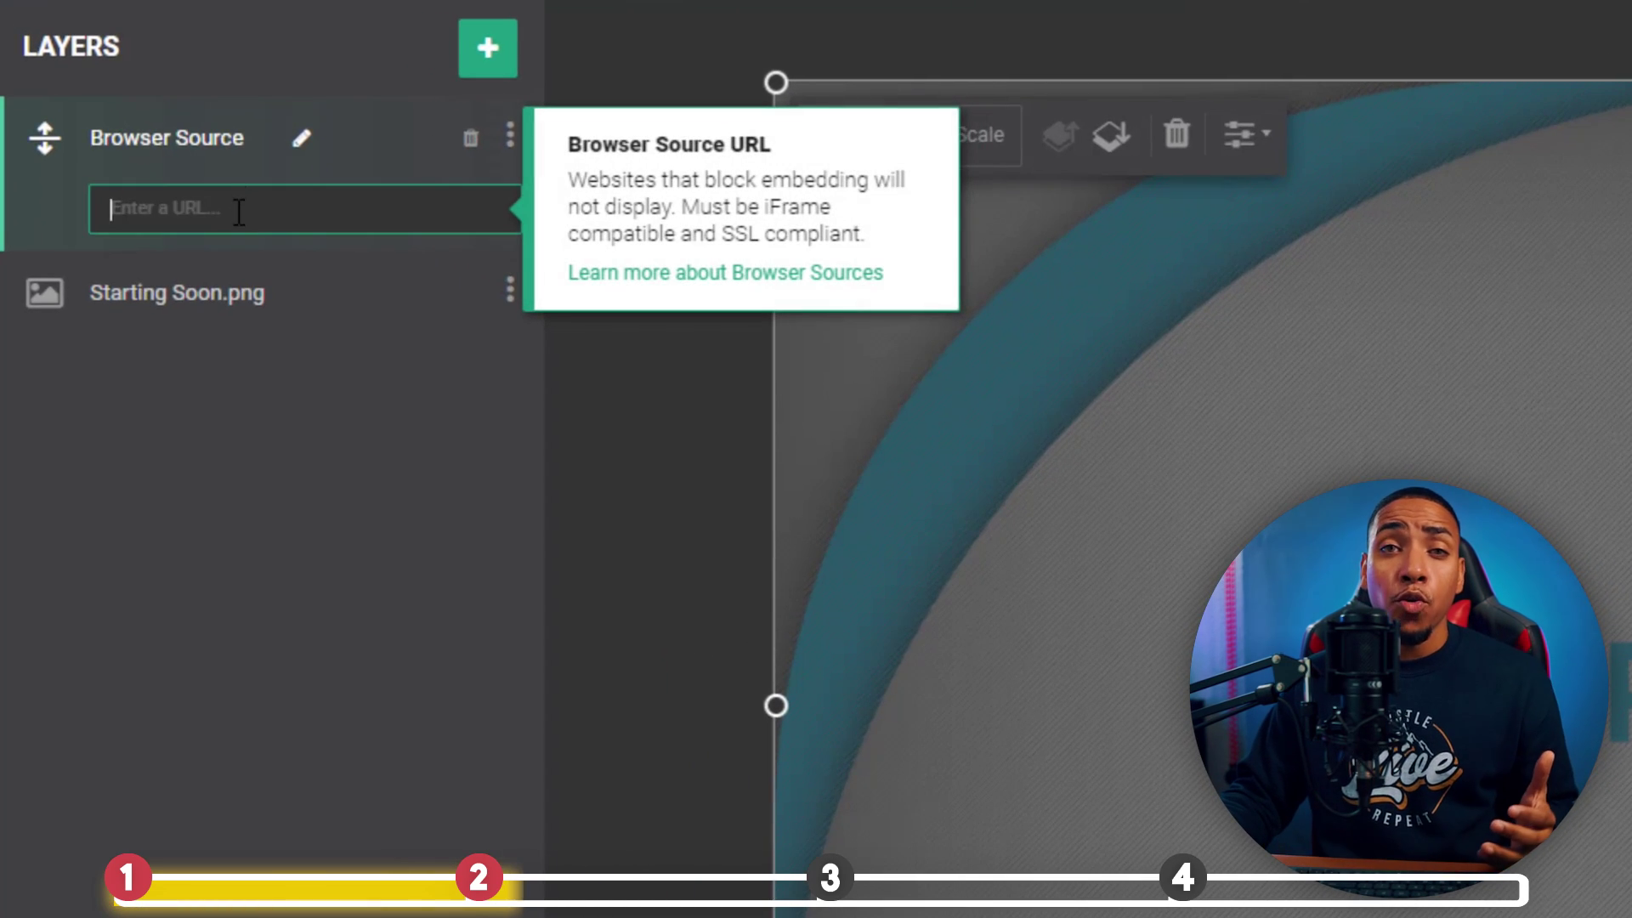
left_click(639, 600)
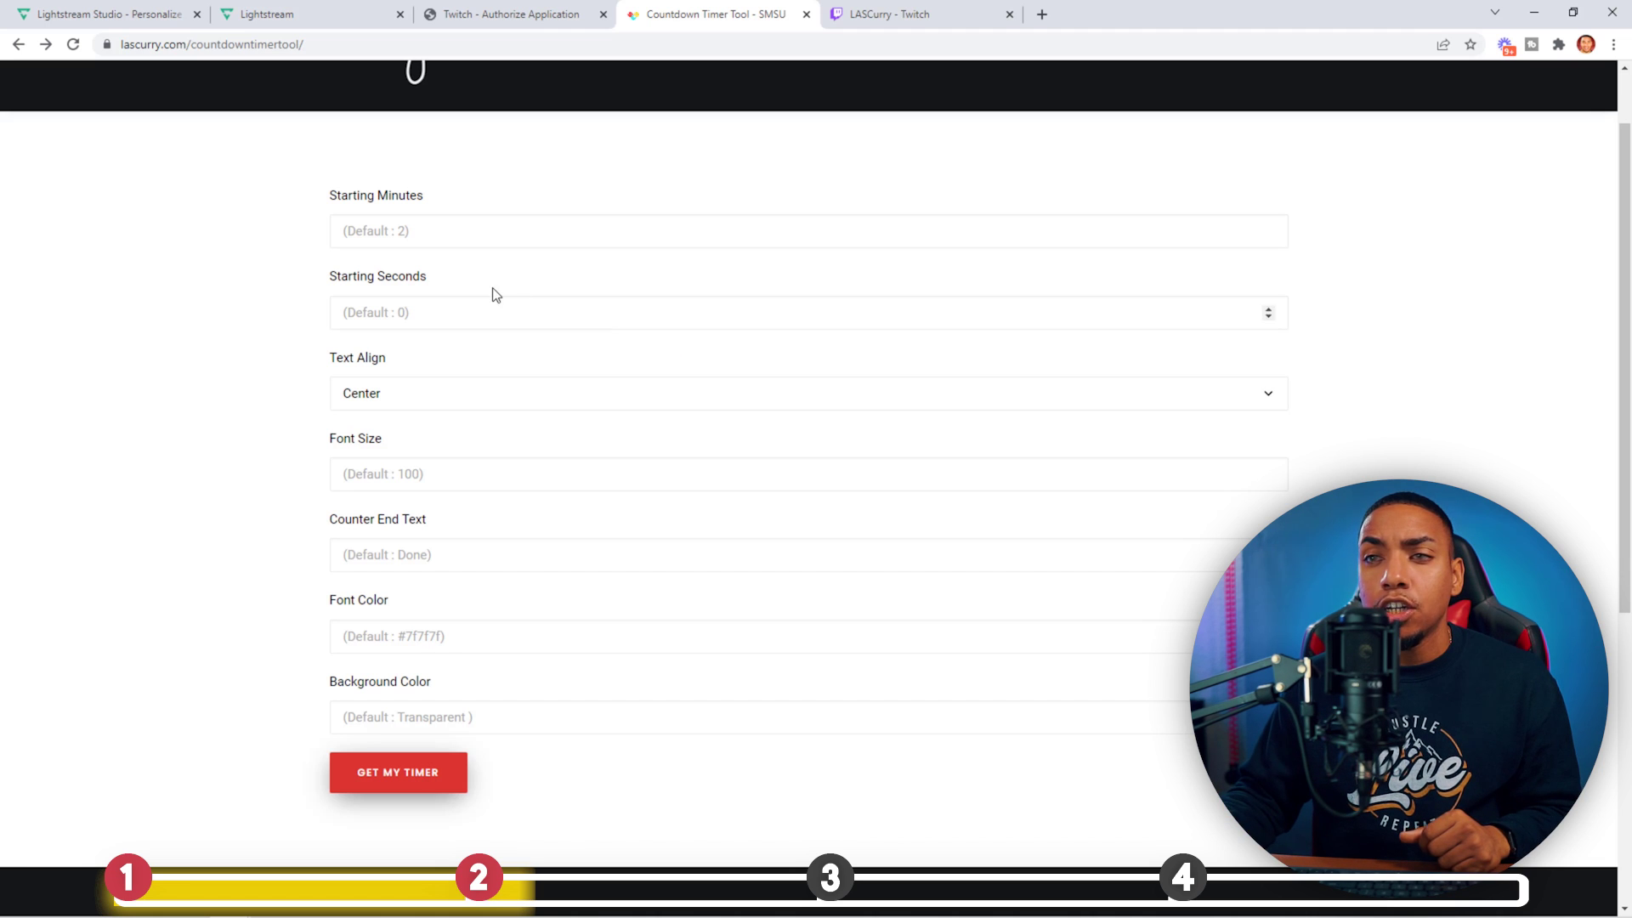
Generate a 5-minute countdown timer with Black font colour
left_click(429, 229)
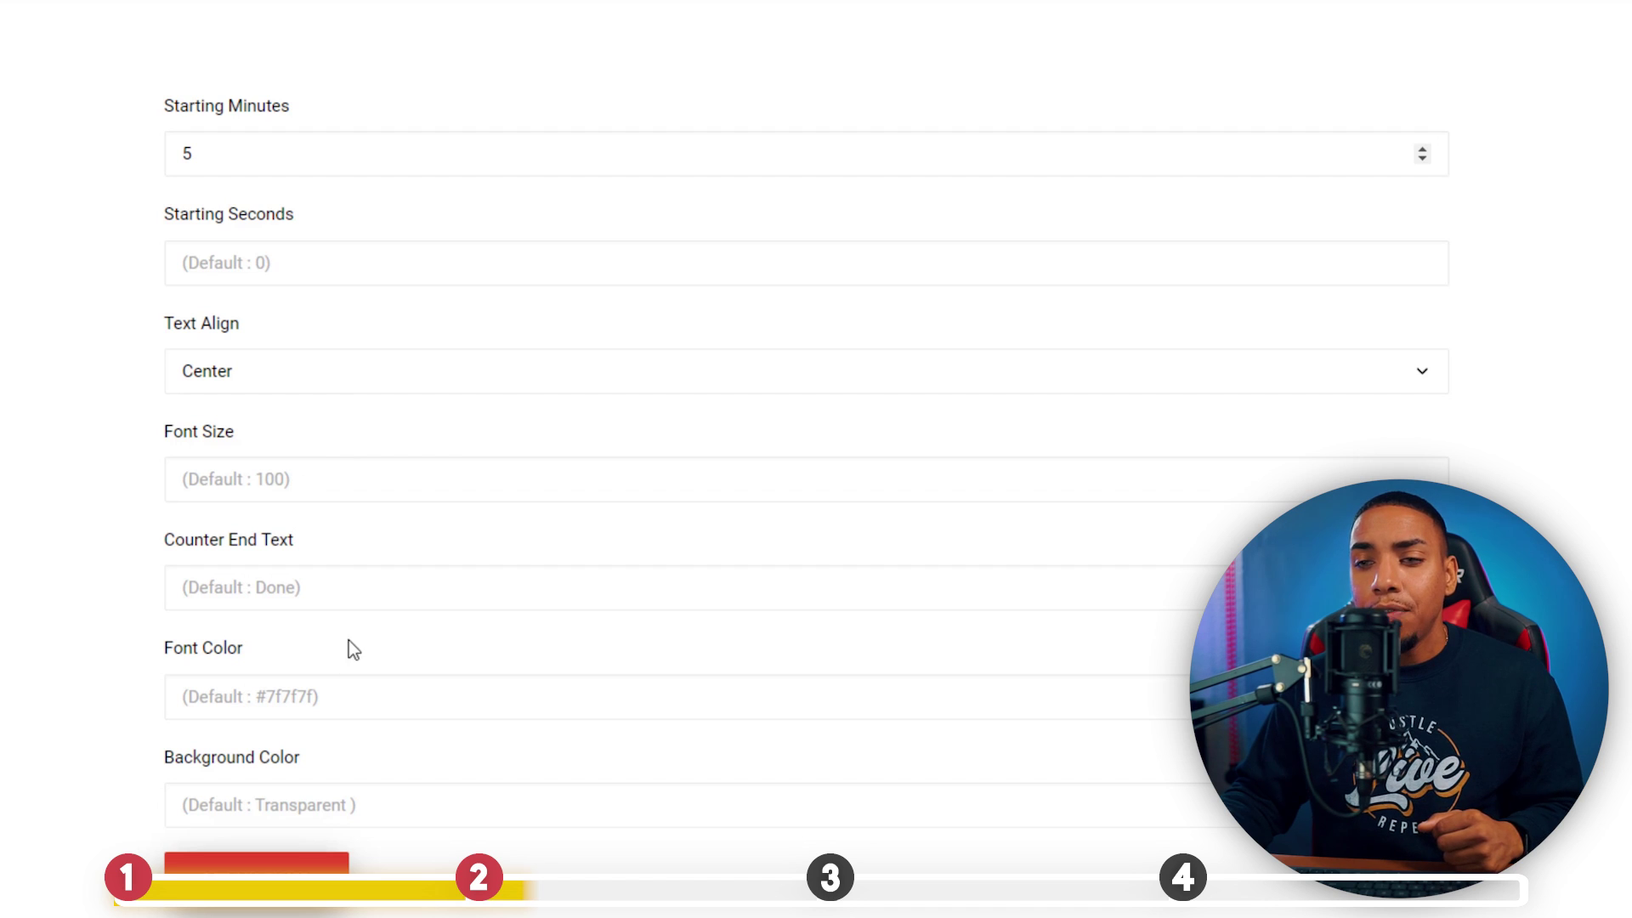
left_click(217, 709)
type("Black")
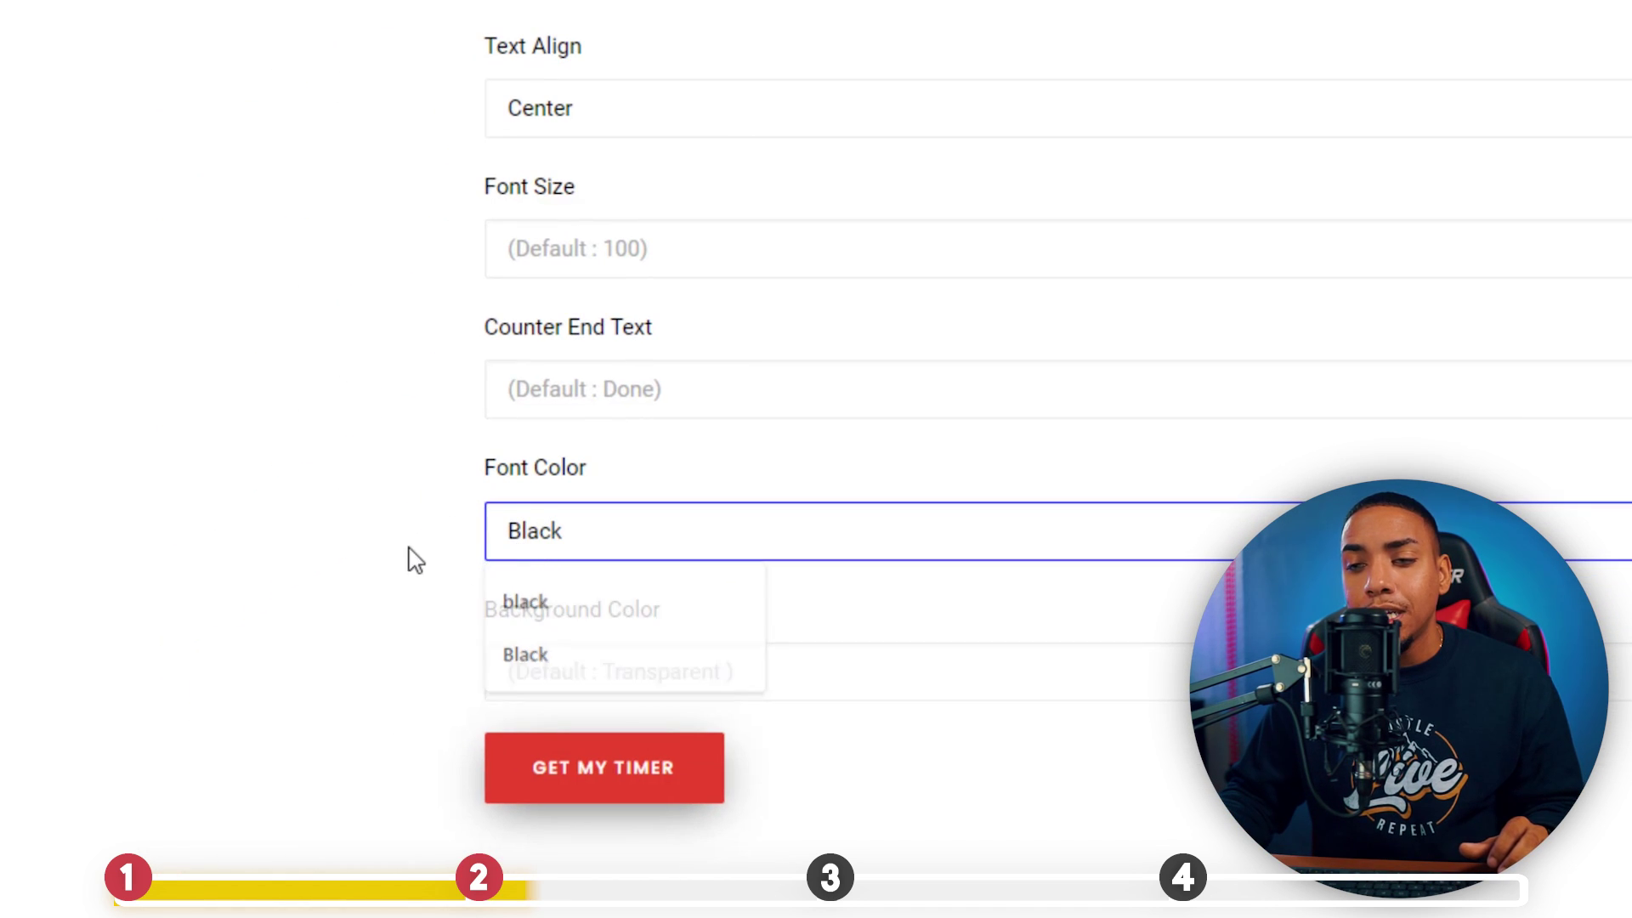
left_click(415, 559)
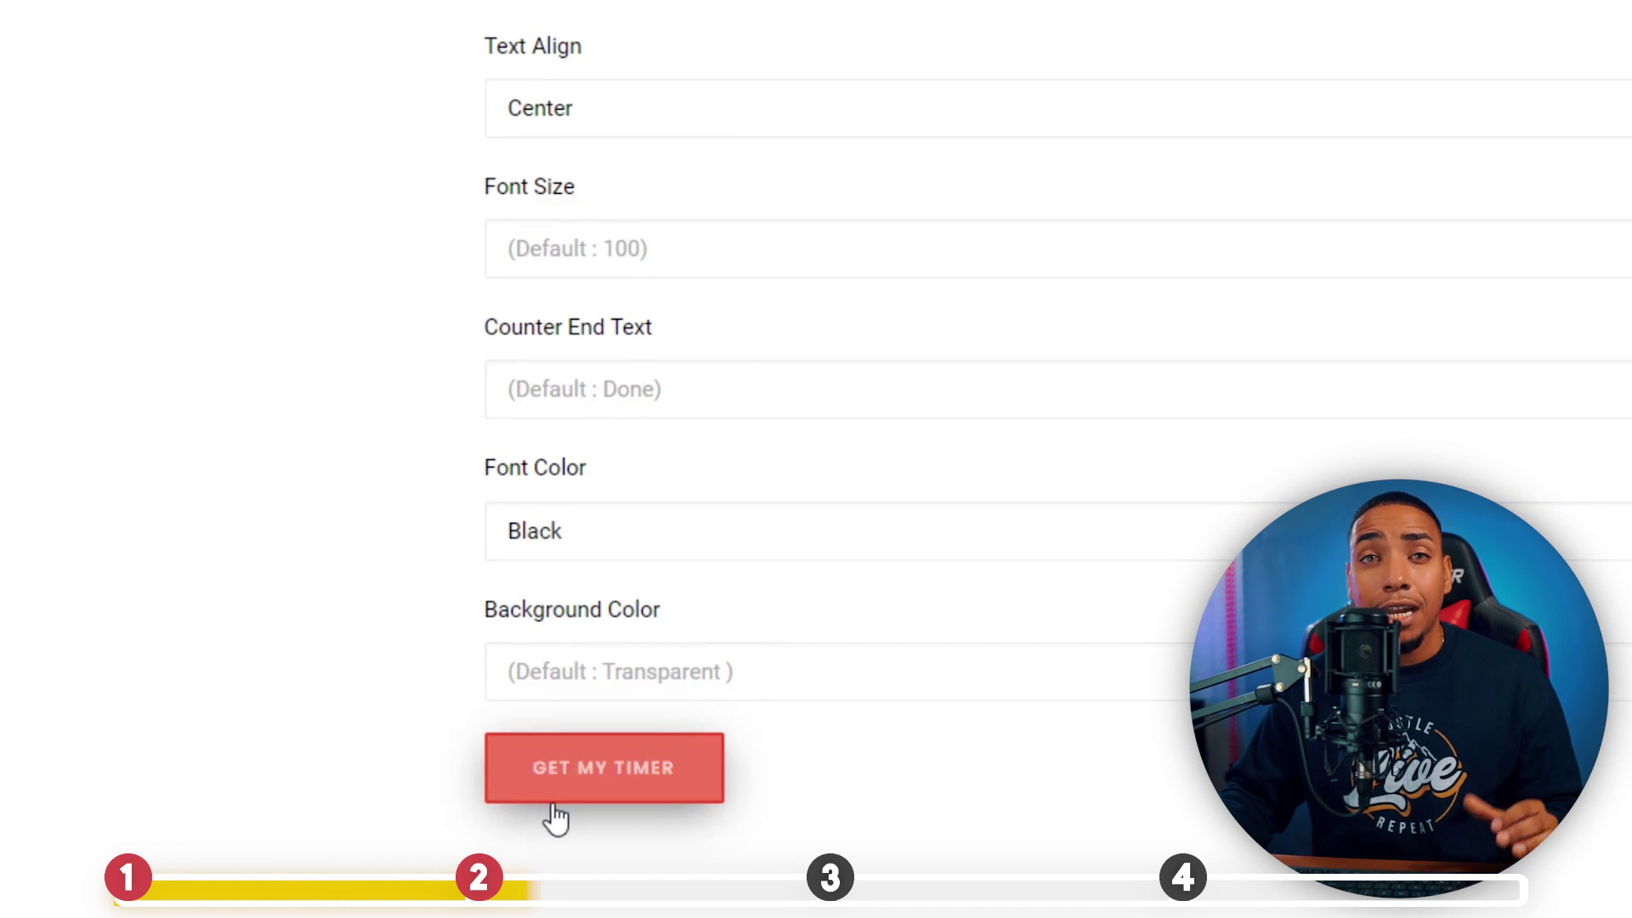
left_click(538, 791)
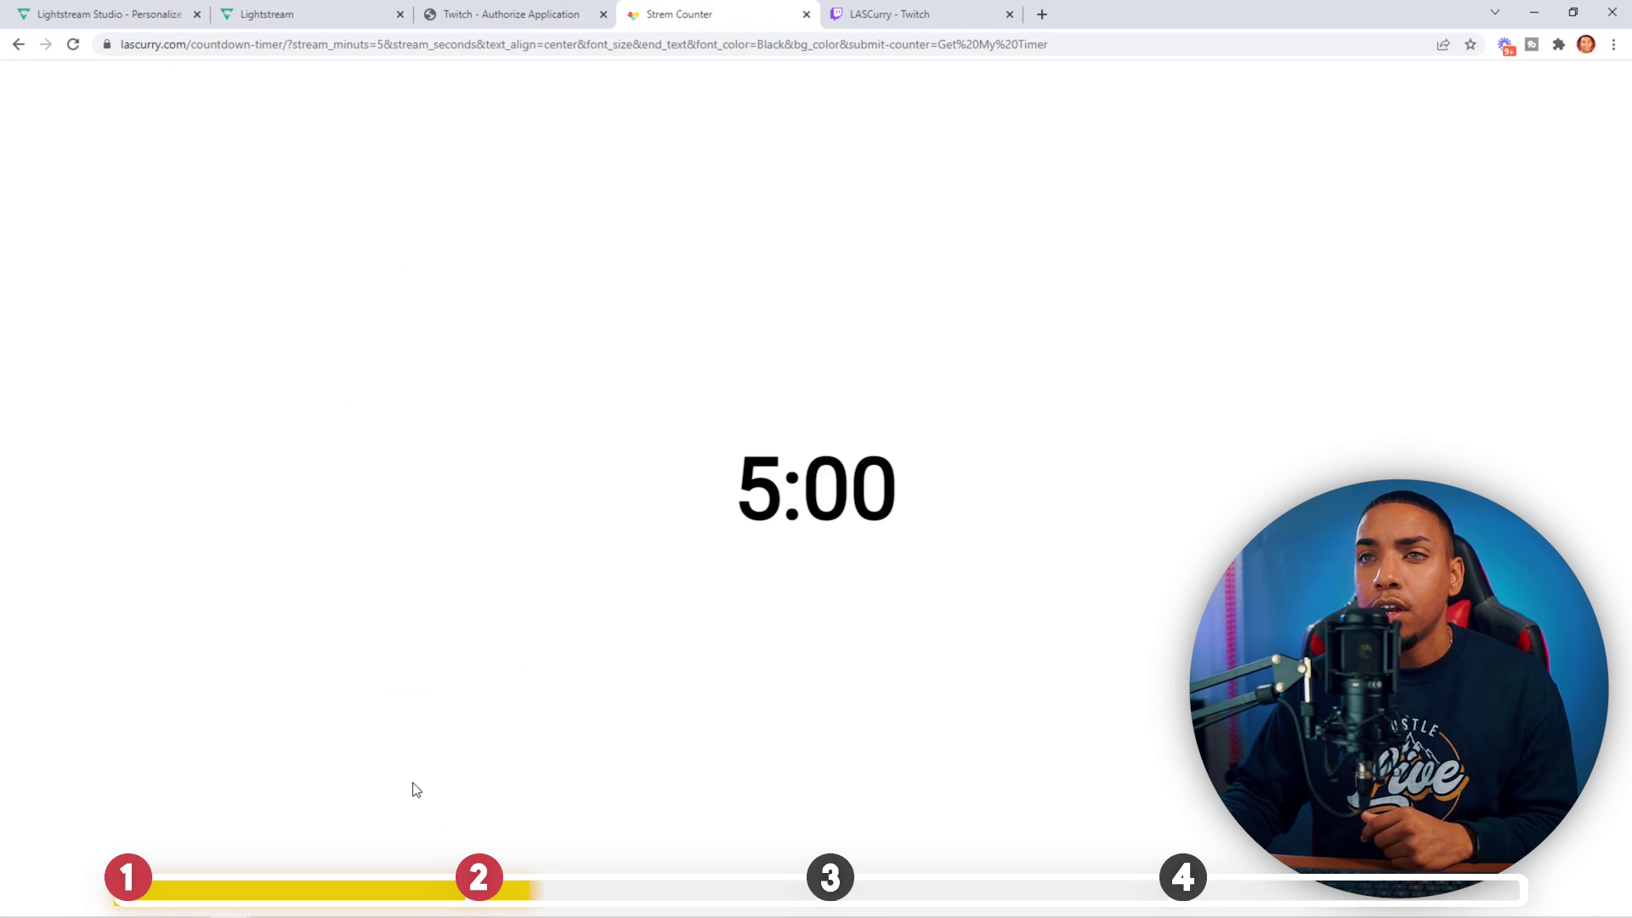
Copy the generated timer page's web address
left_click(484, 47)
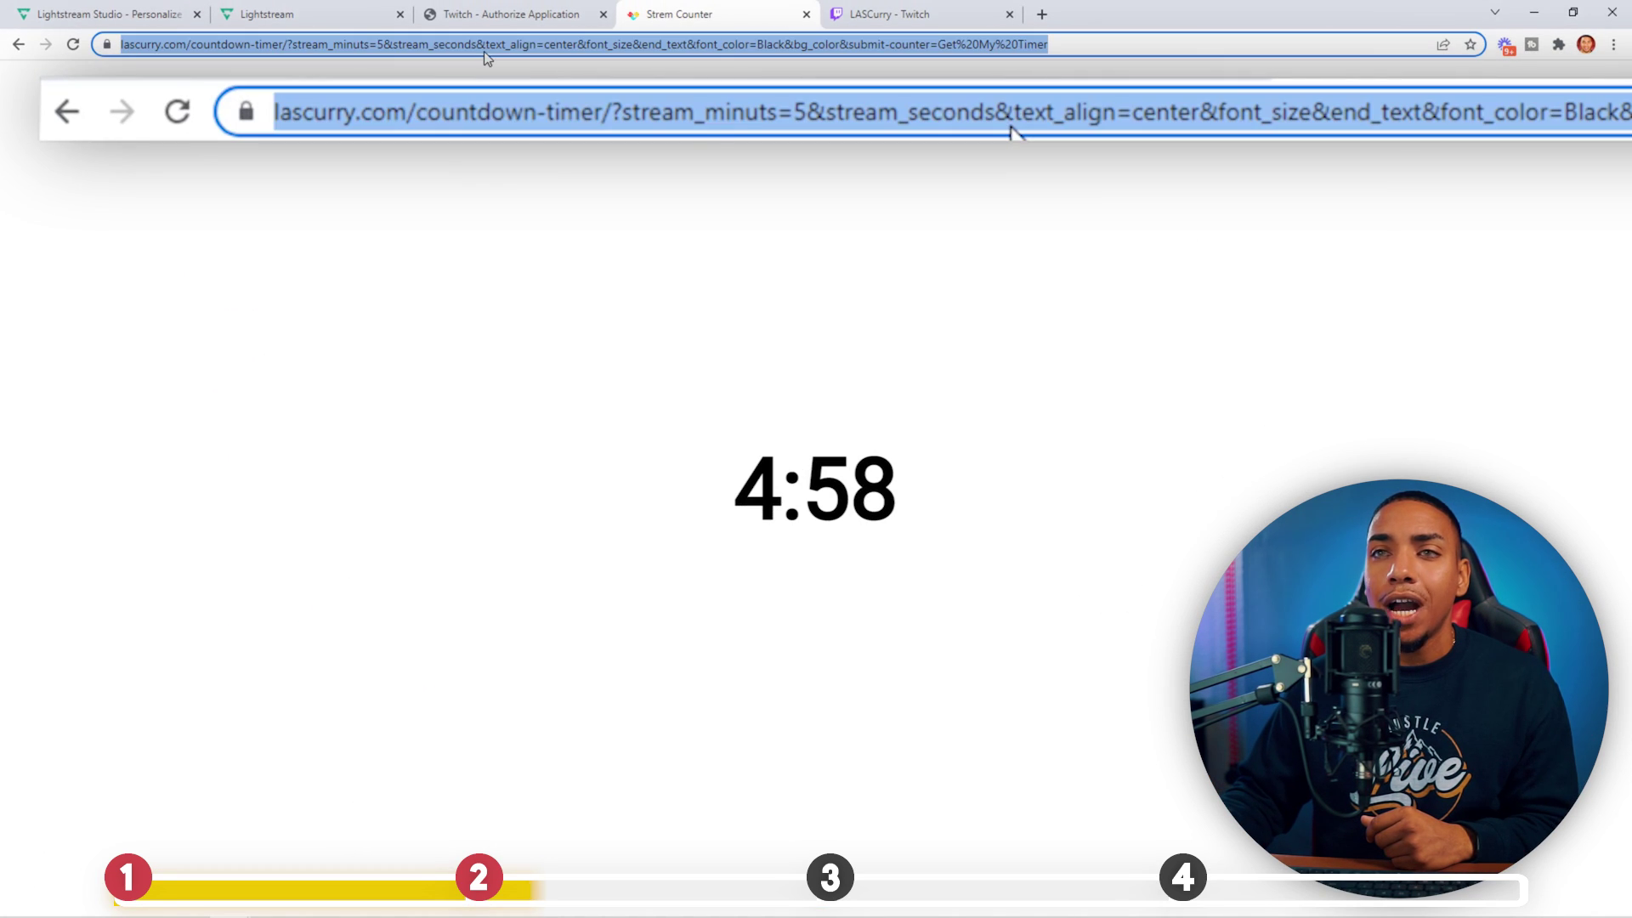
right_click(484, 51)
left_click(522, 149)
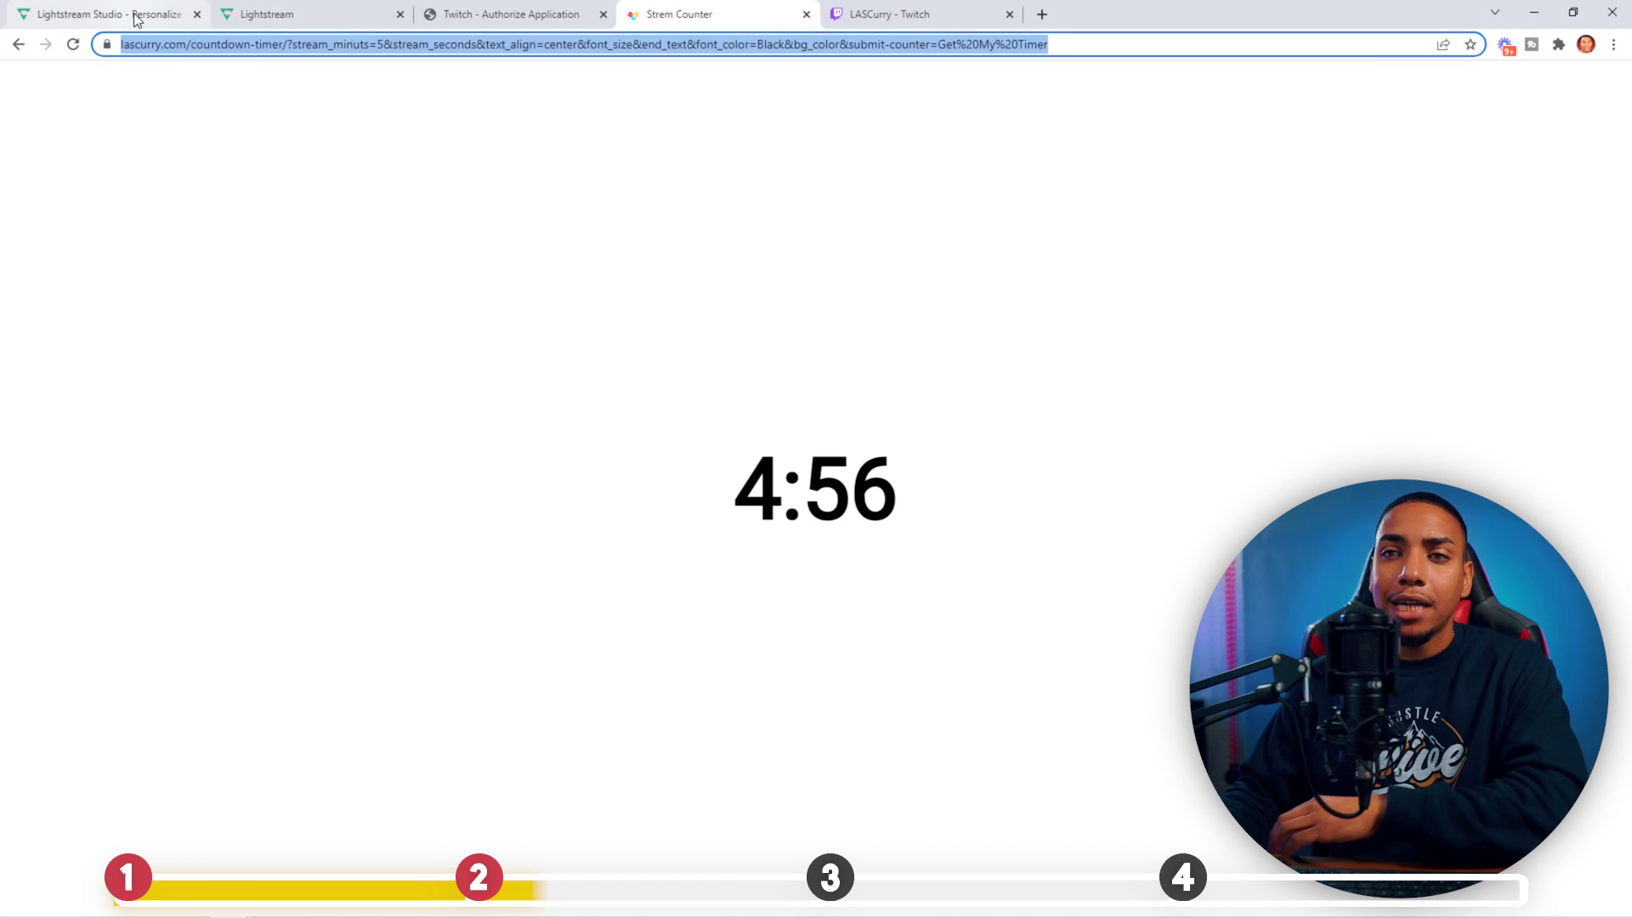
left_click(271, 15)
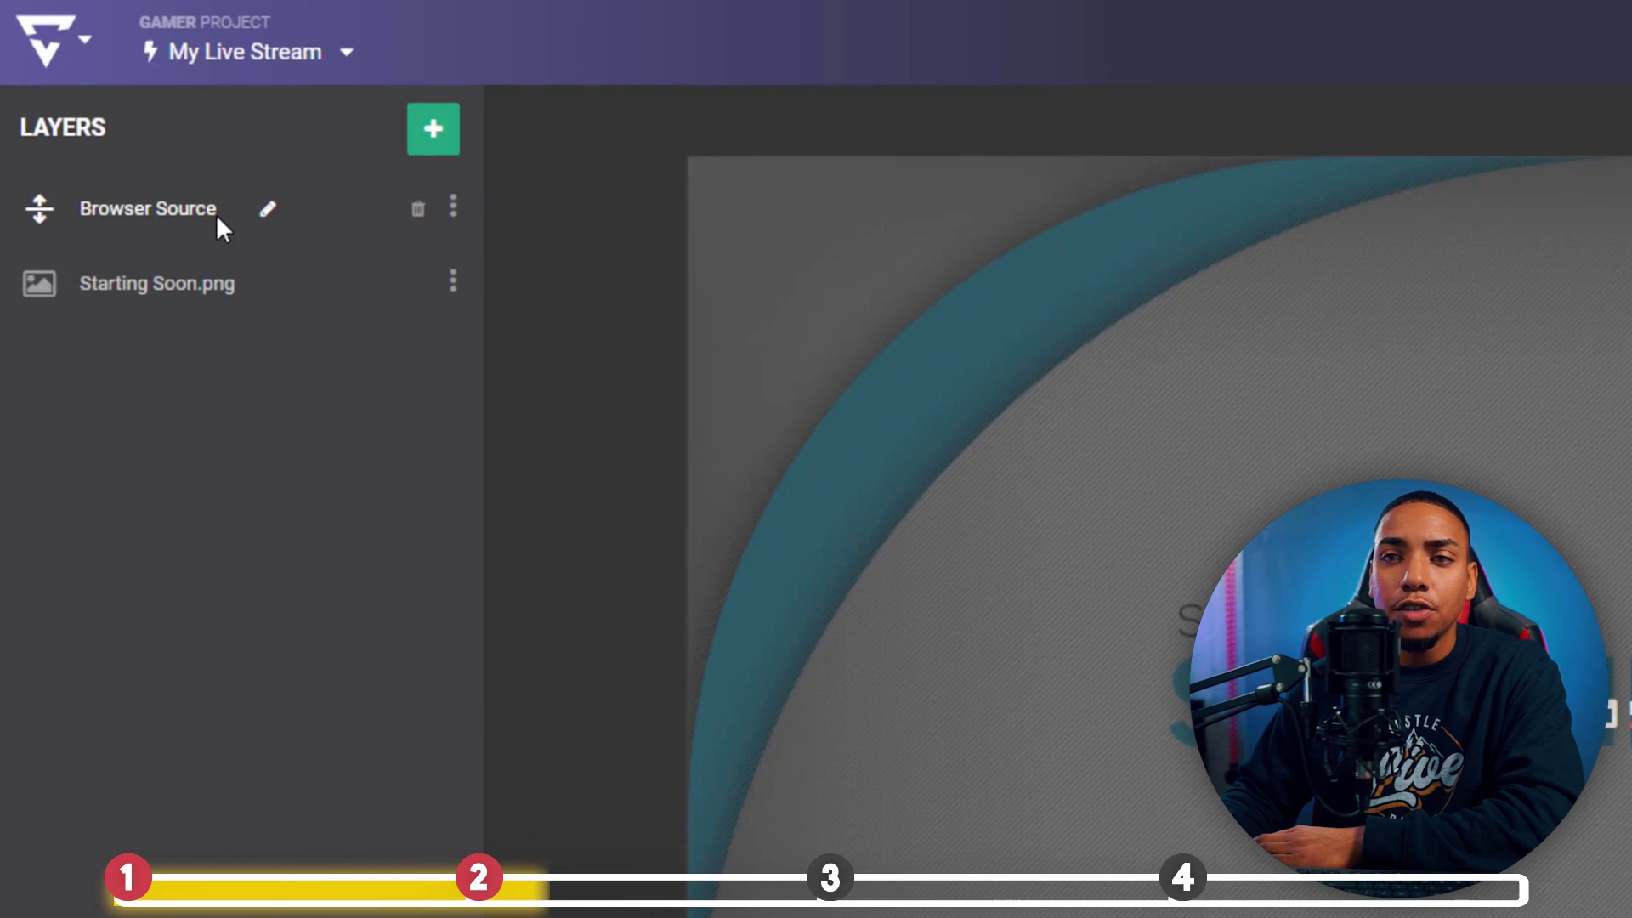
Paste the countdown timer address into the browser source and place it just above SOON
left_click(125, 183)
right_click(229, 259)
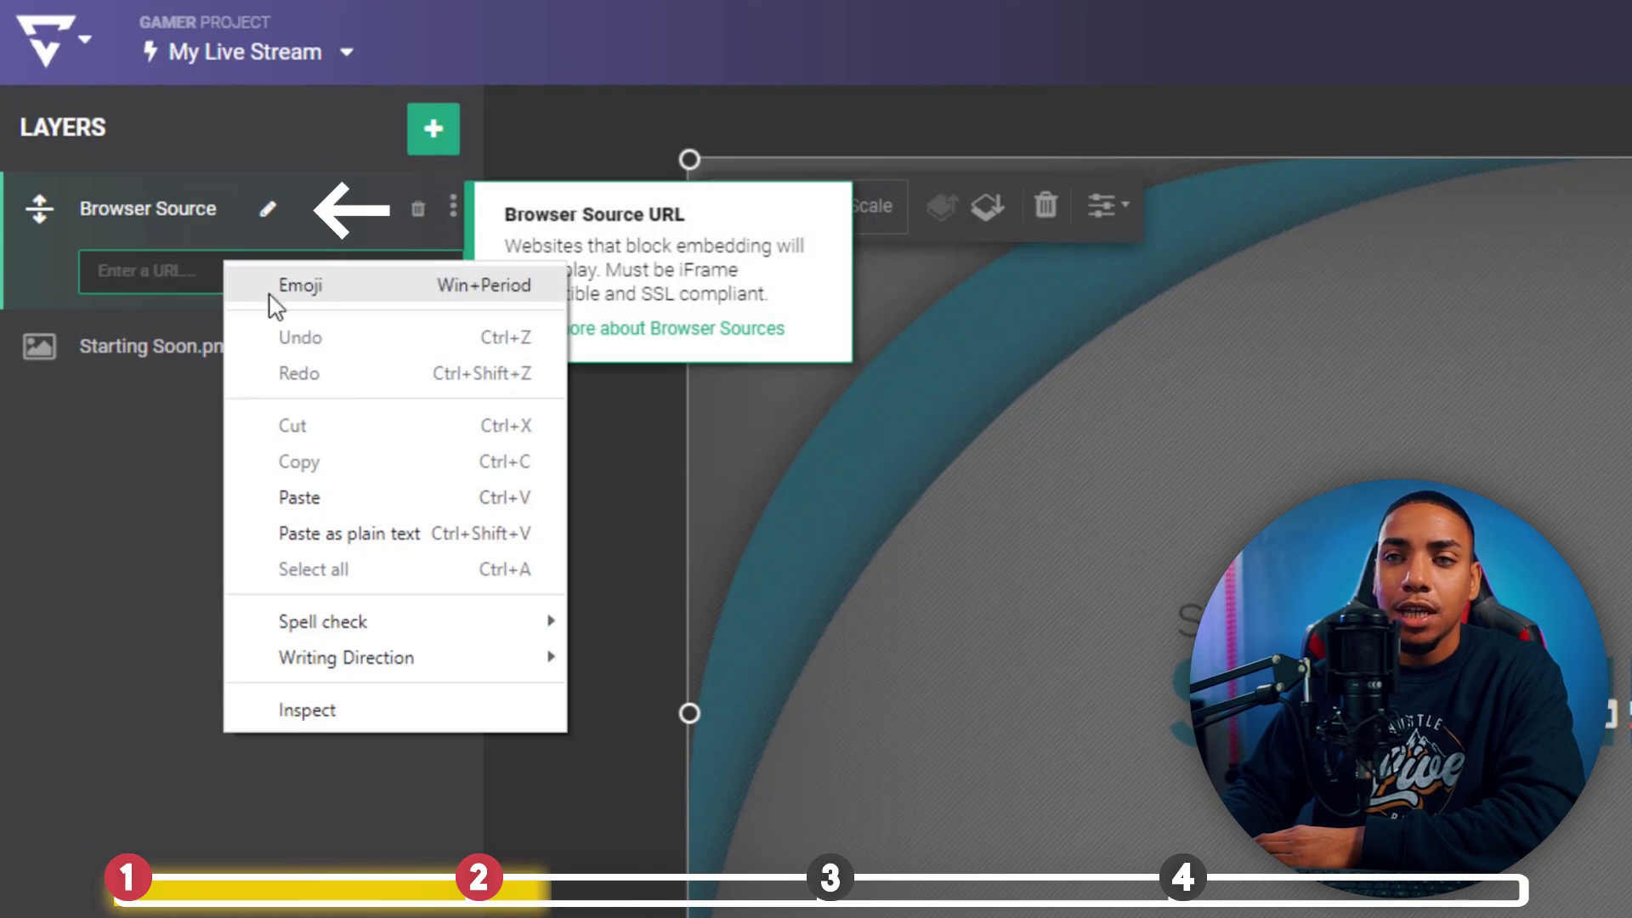
left_click(320, 498)
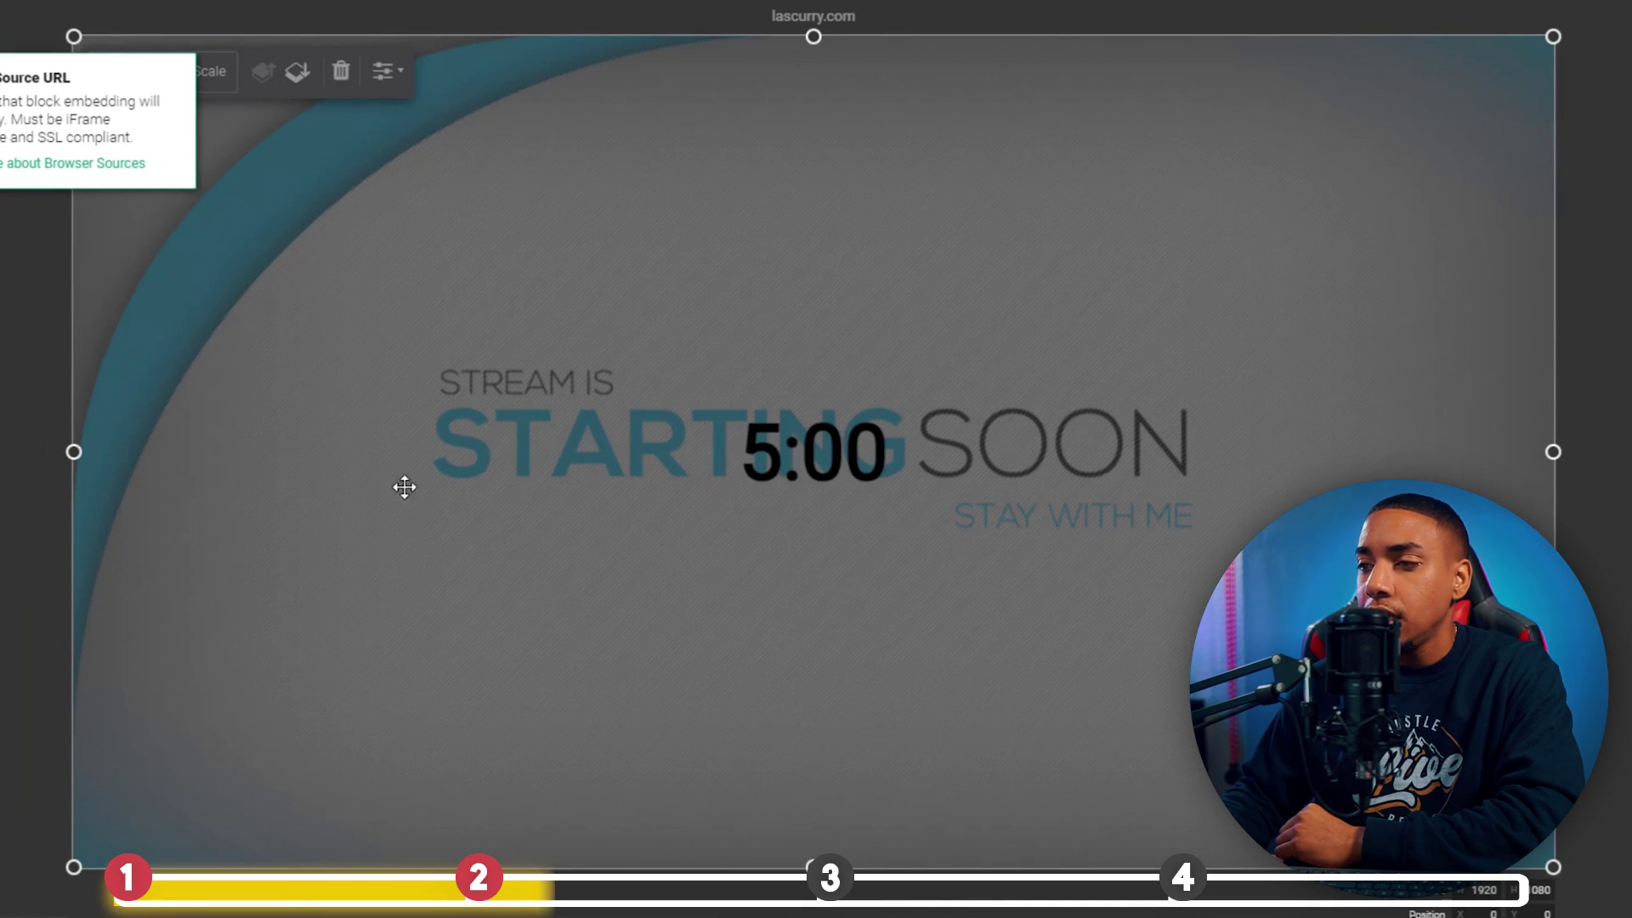
left_click_drag(779, 469, 1082, 384)
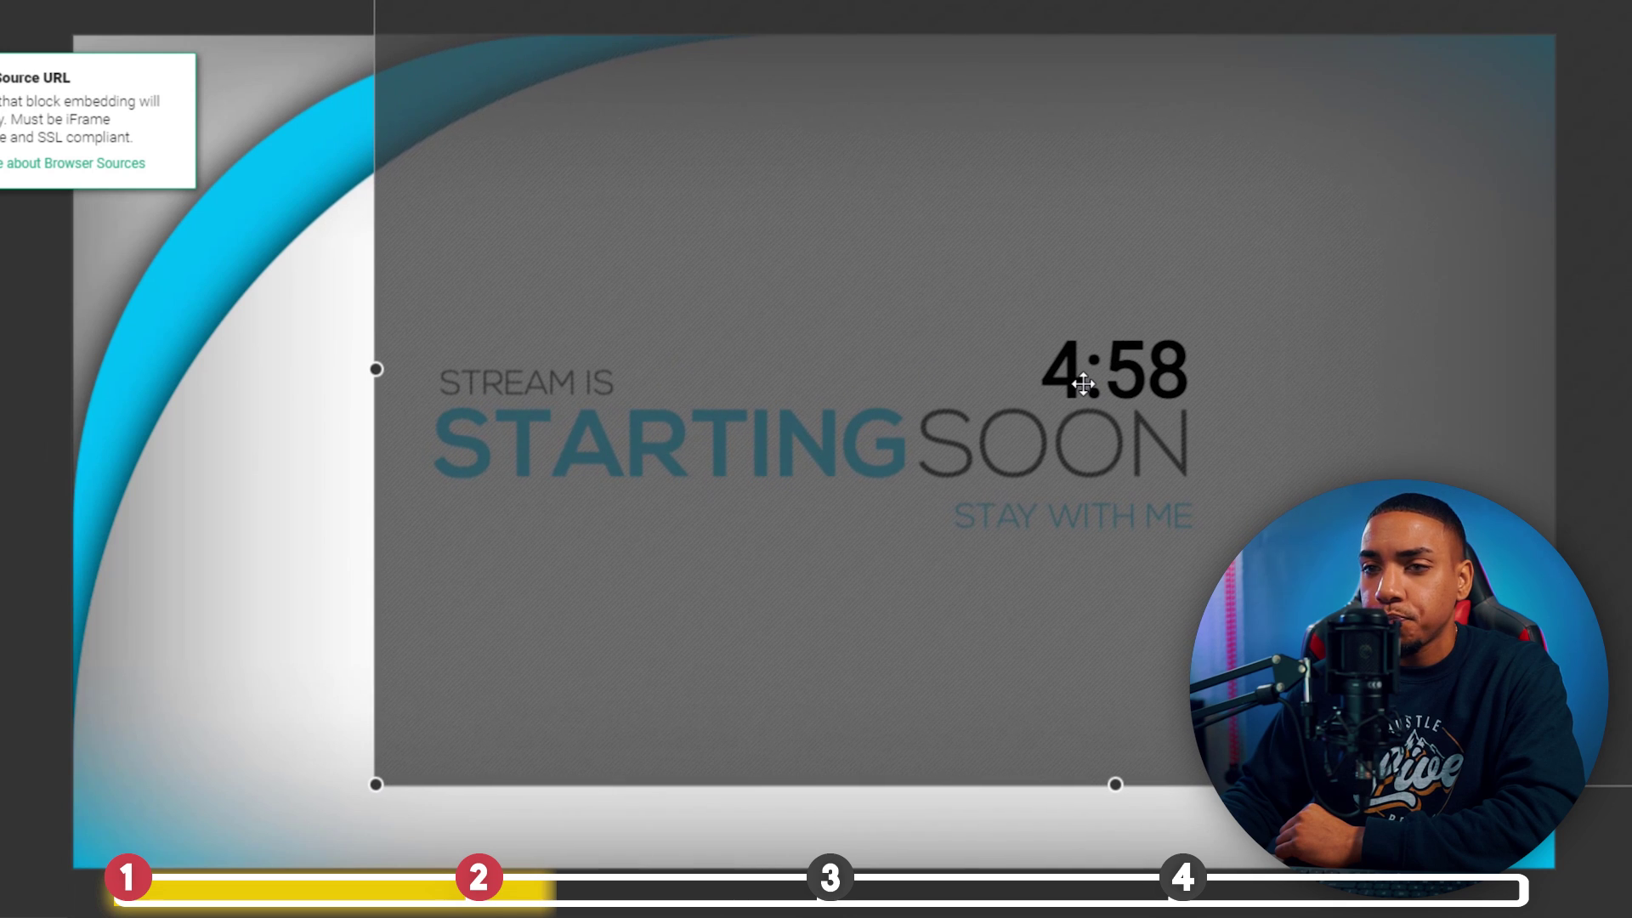
left_click(34, 406)
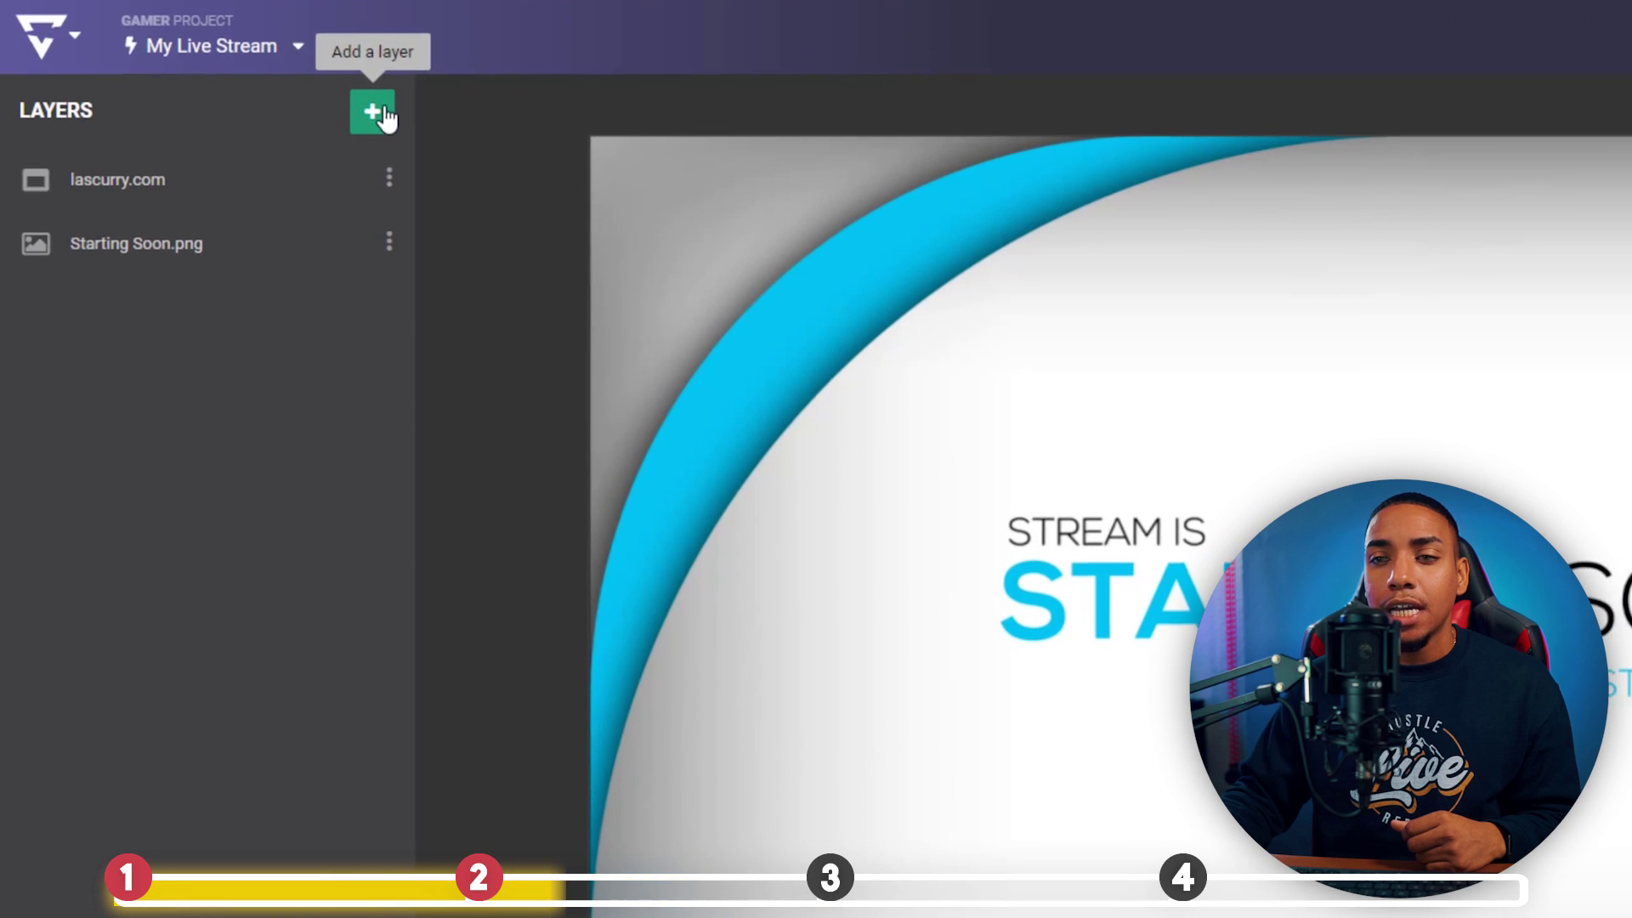
Add a Rainmaker.gg third-party integration layer to the scene
left_click(257, 140)
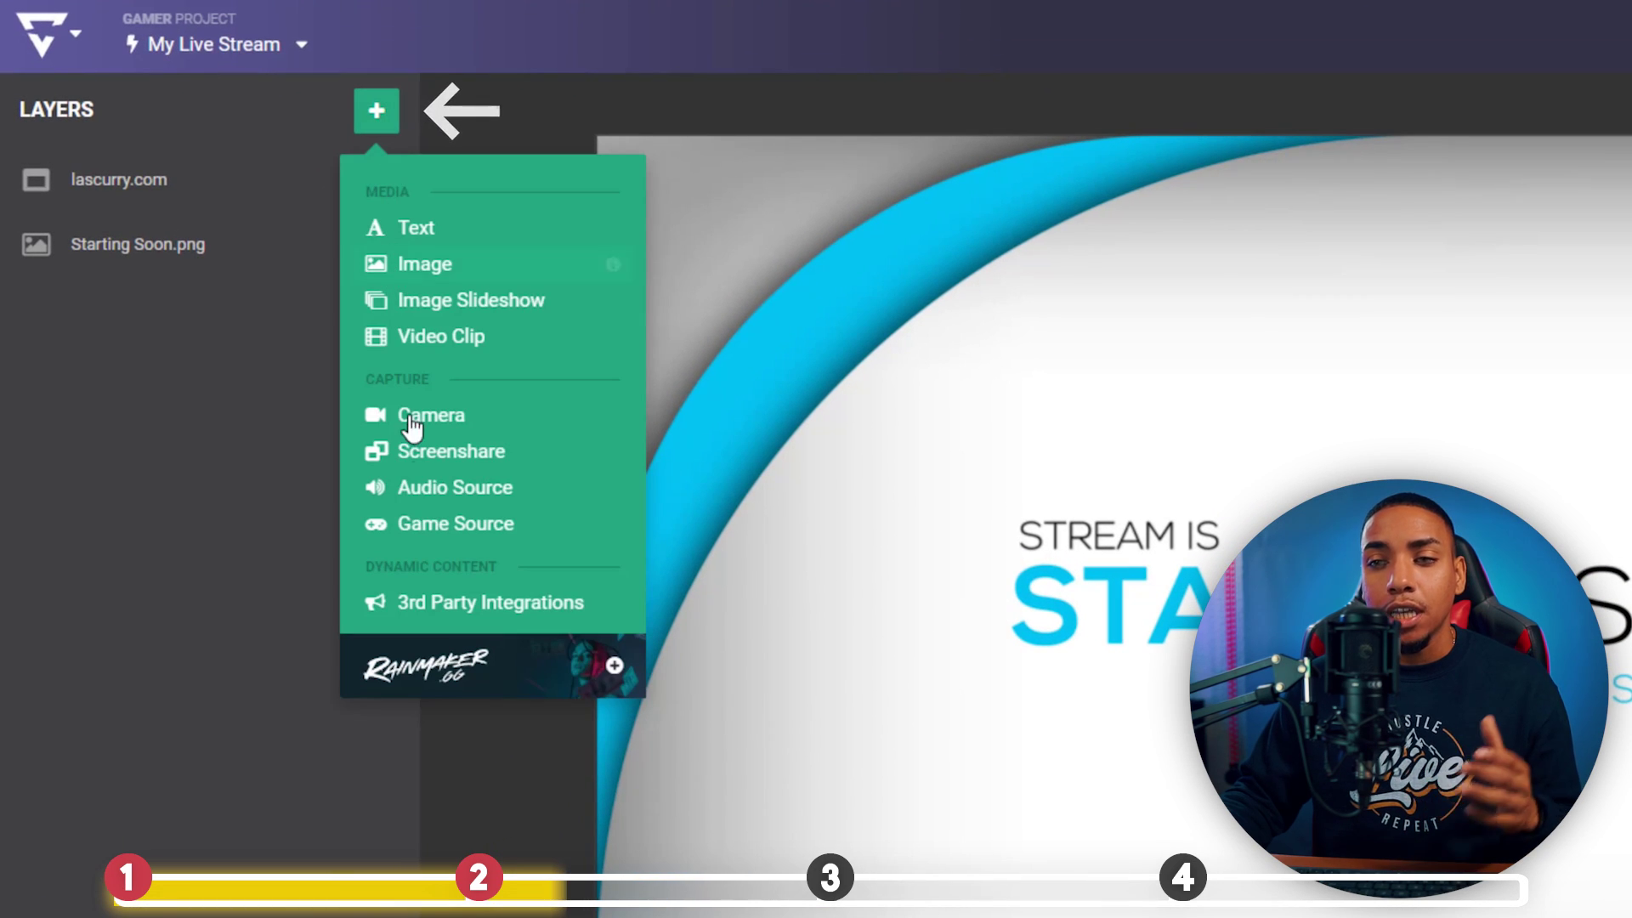
left_click(445, 605)
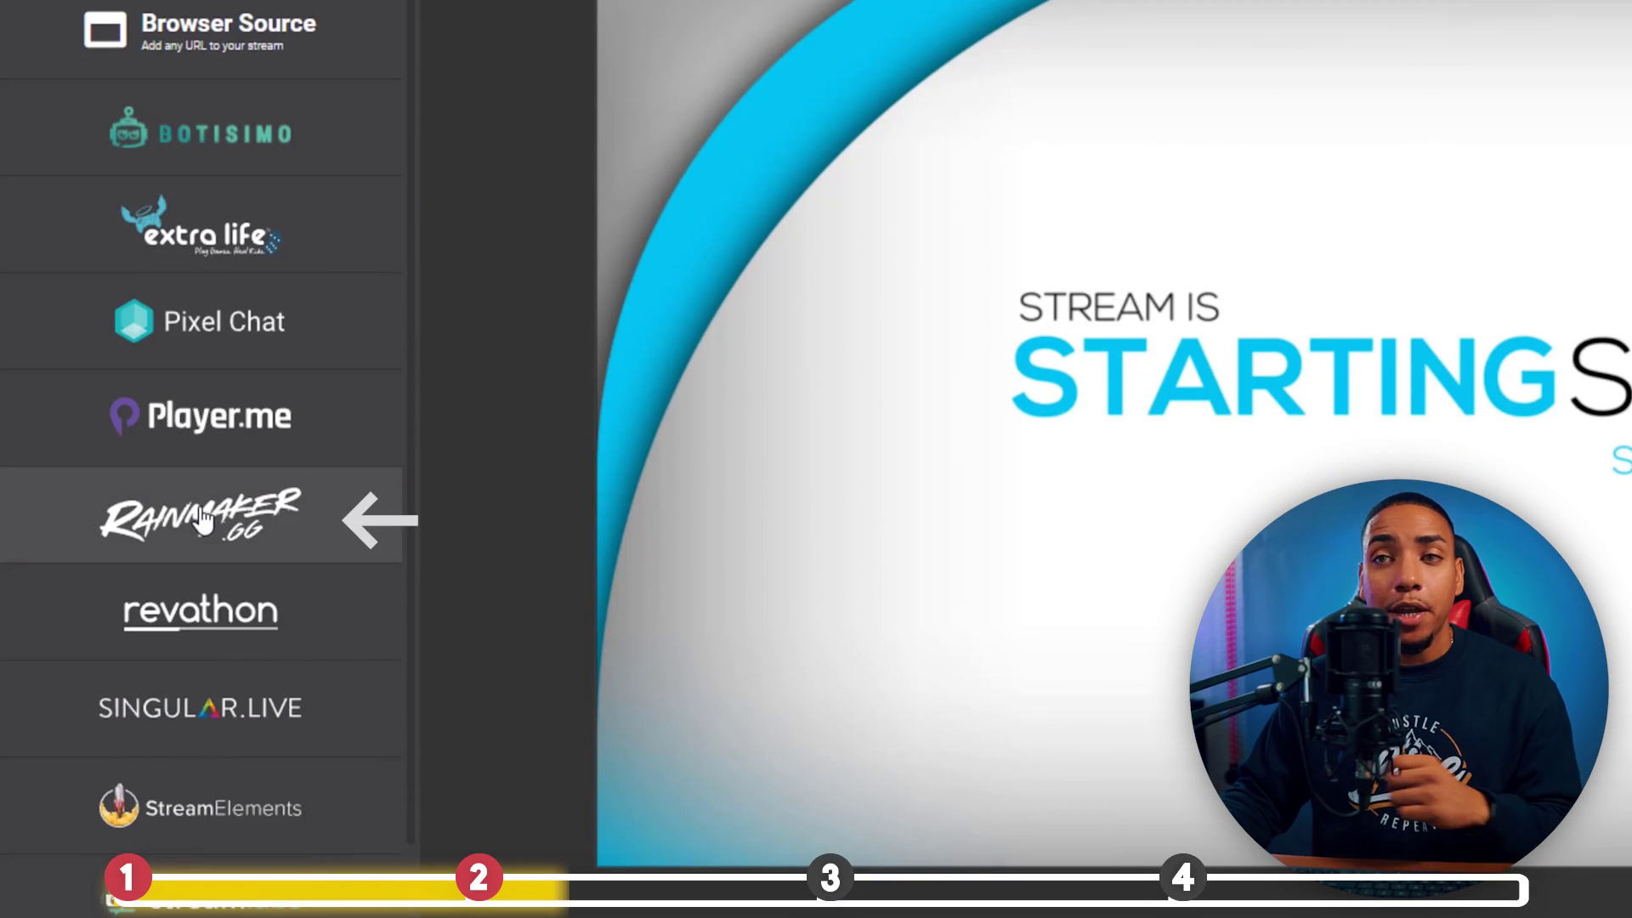
left_click(204, 748)
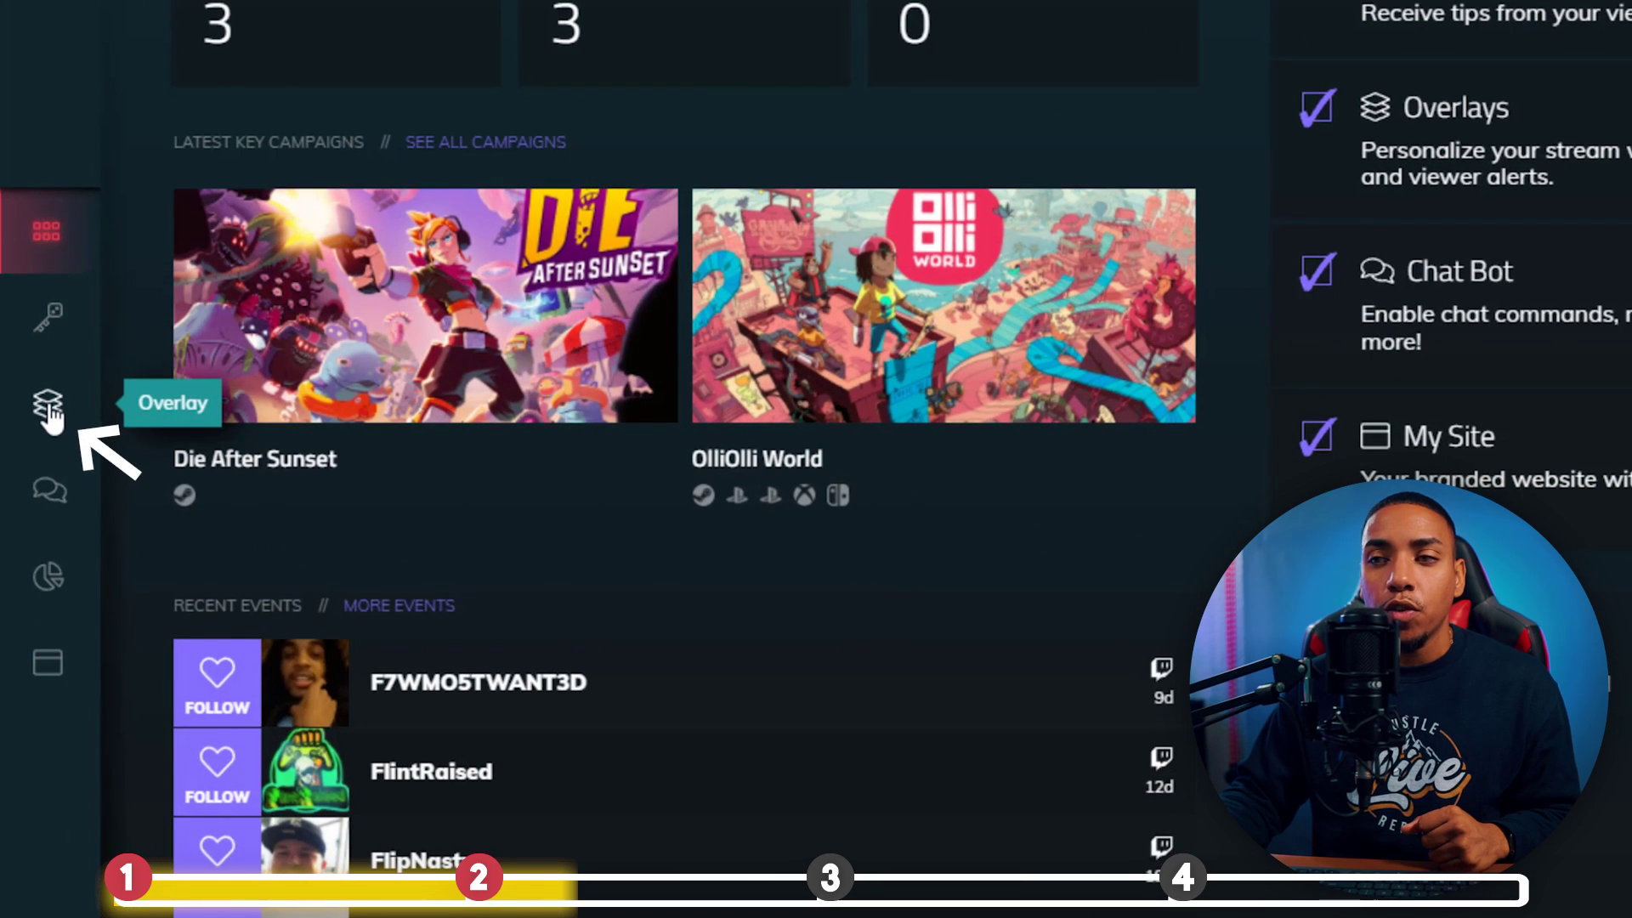
Create a new 1920x1080 overlay named 'Alerts' and open it in the editor
left_click(48, 404)
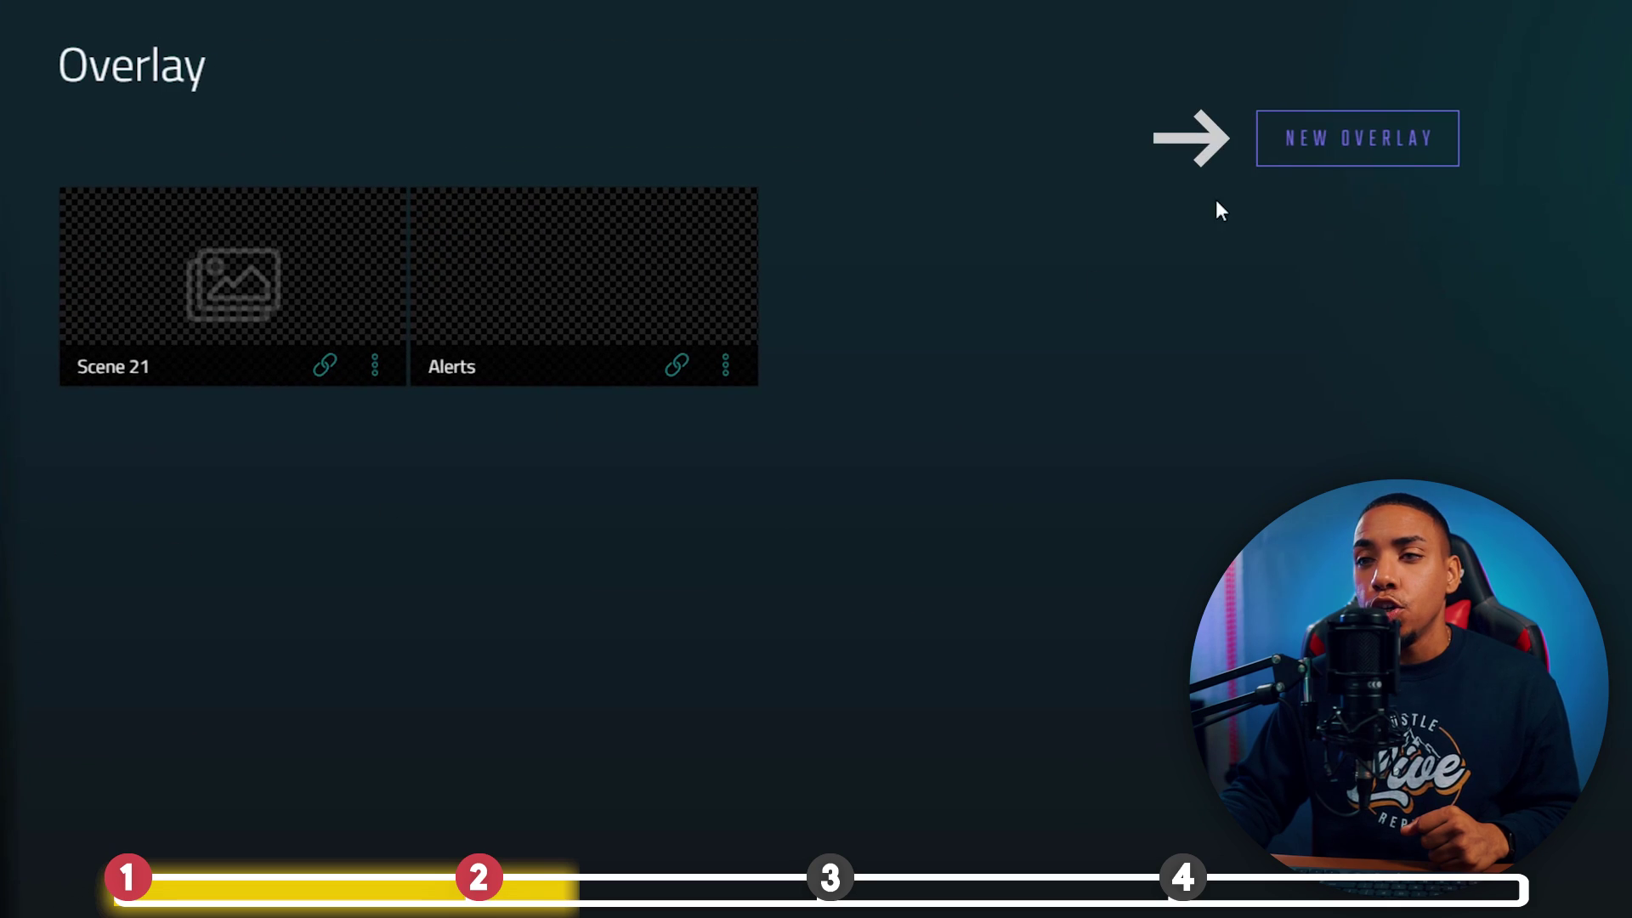
left_click(1322, 152)
left_click(388, 237)
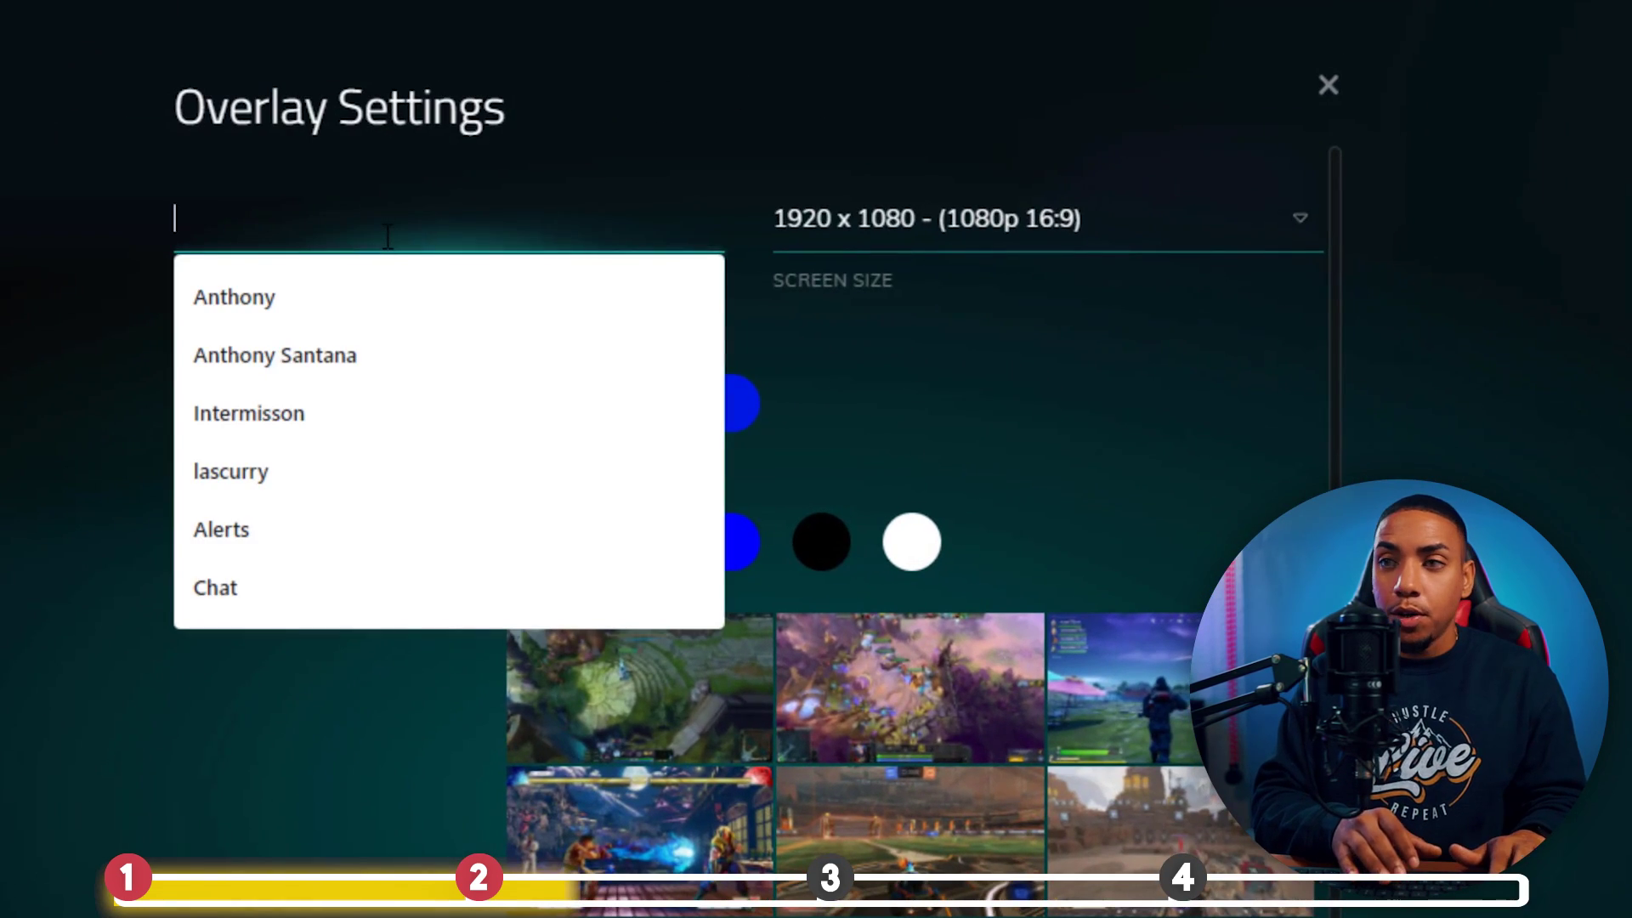
type("Alerts")
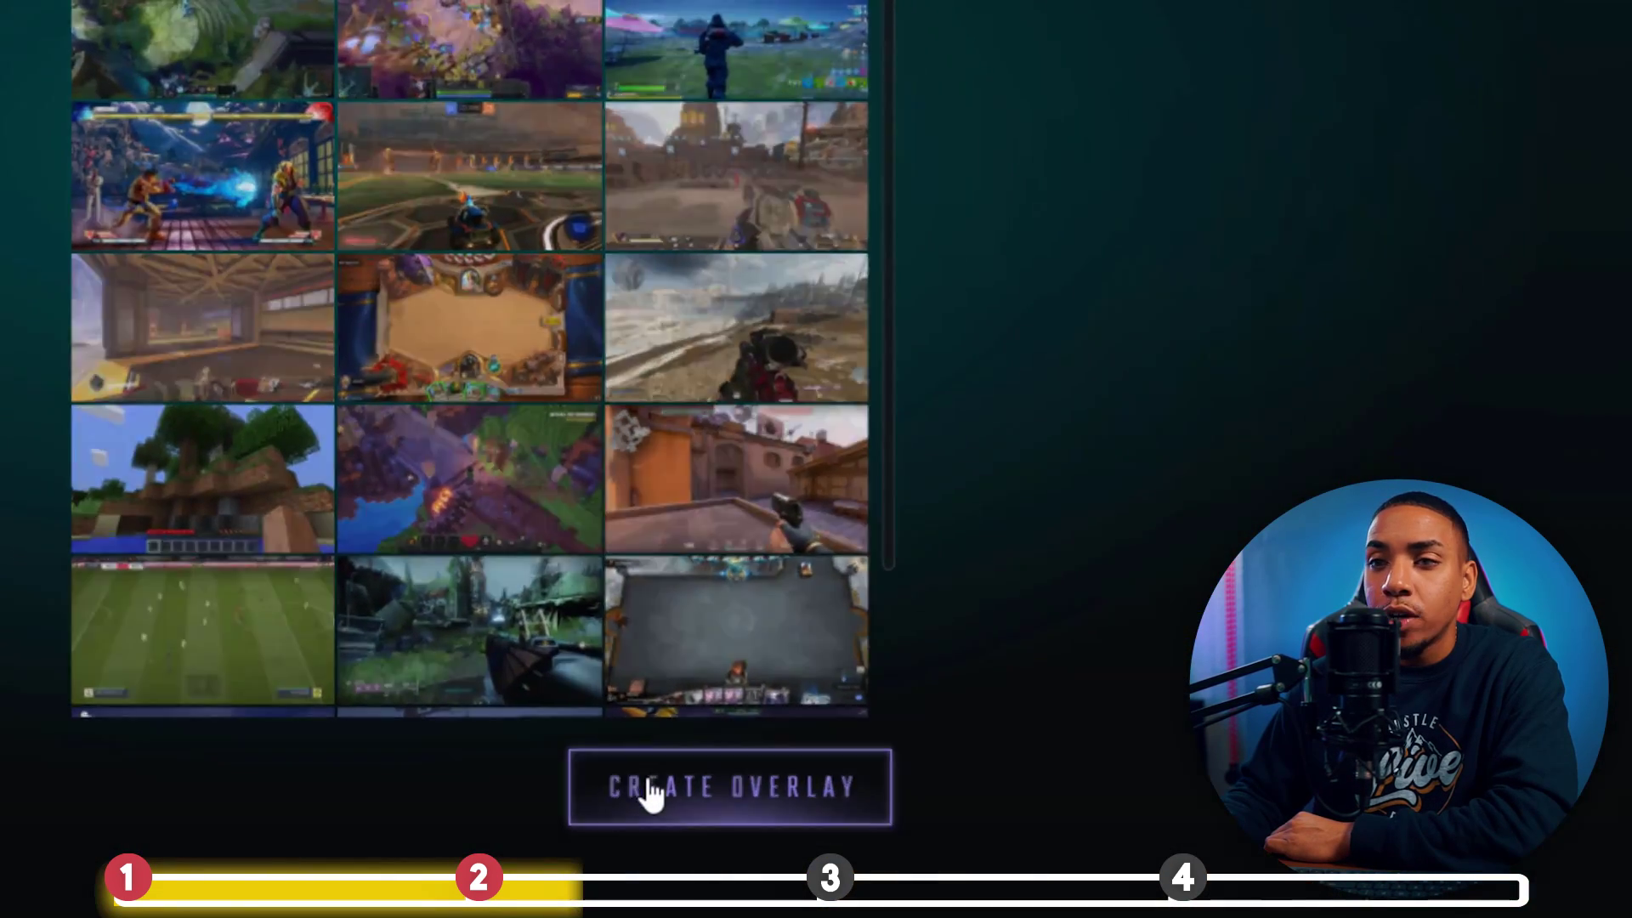
left_click(672, 795)
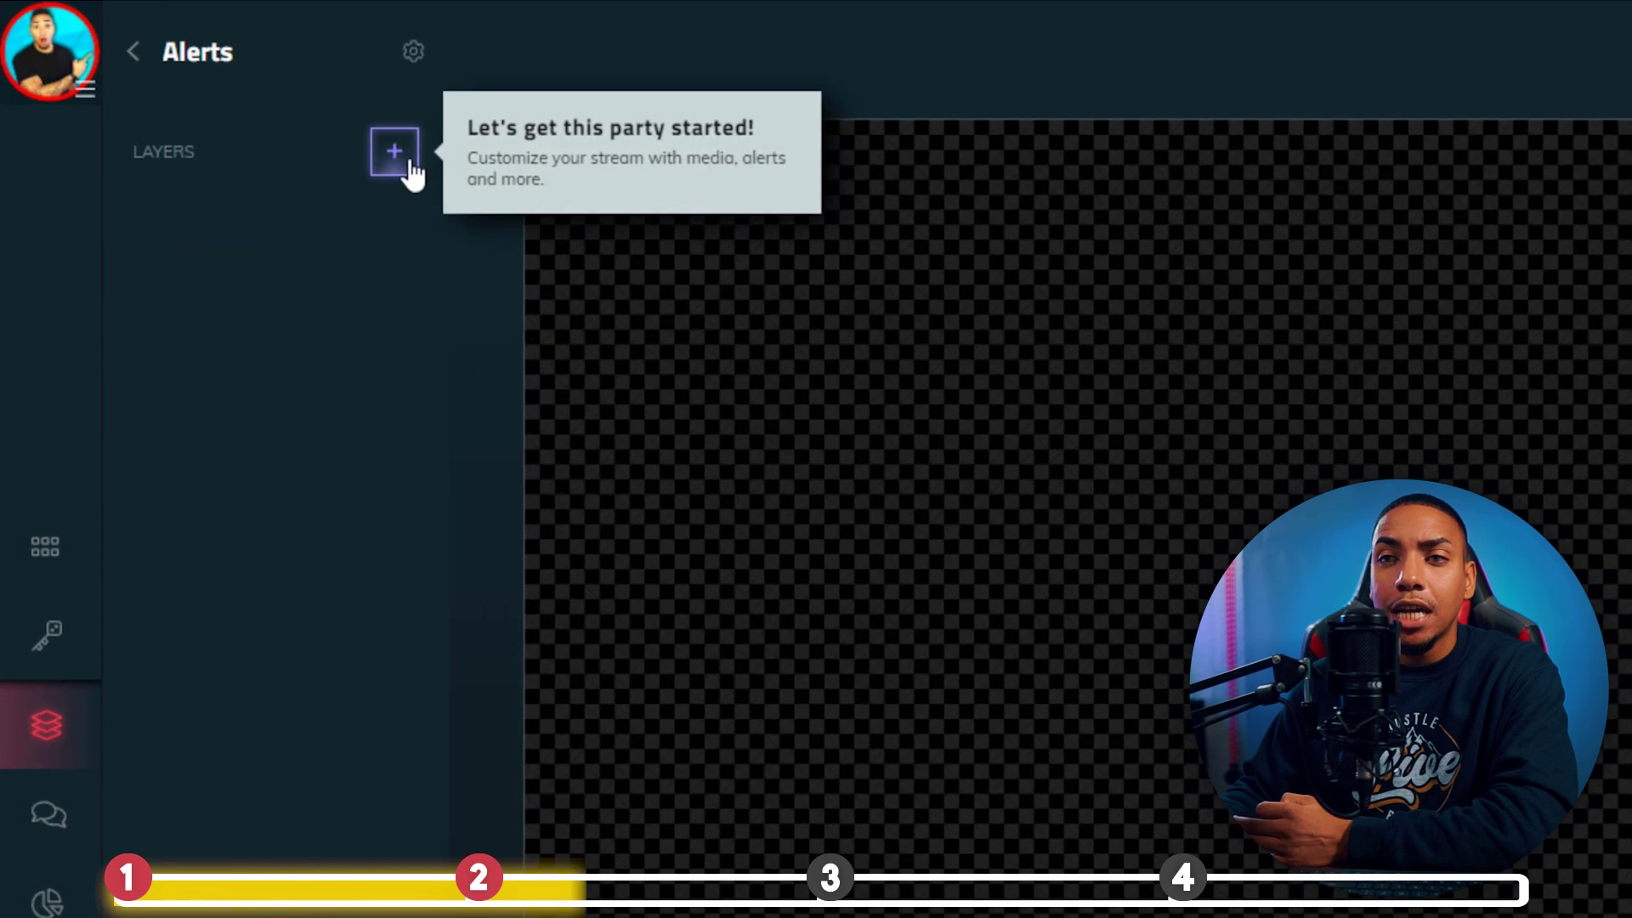
Add an alert box enabling only Follow, Tip, Subscription, Host and Twitch Cheer events
left_click(408, 163)
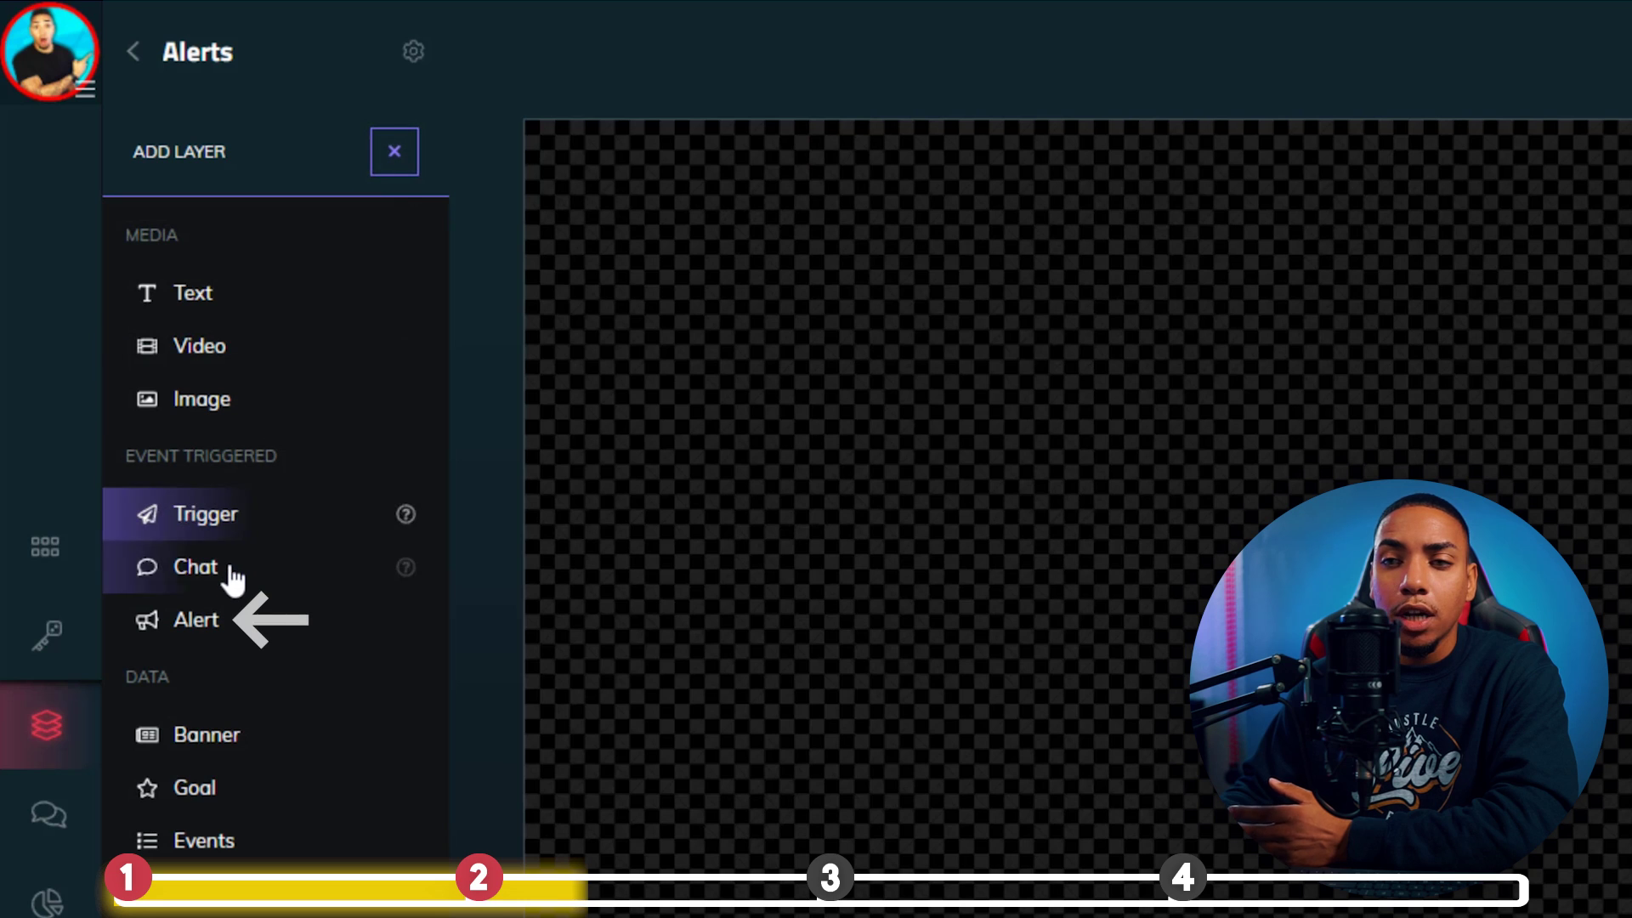
left_click(219, 619)
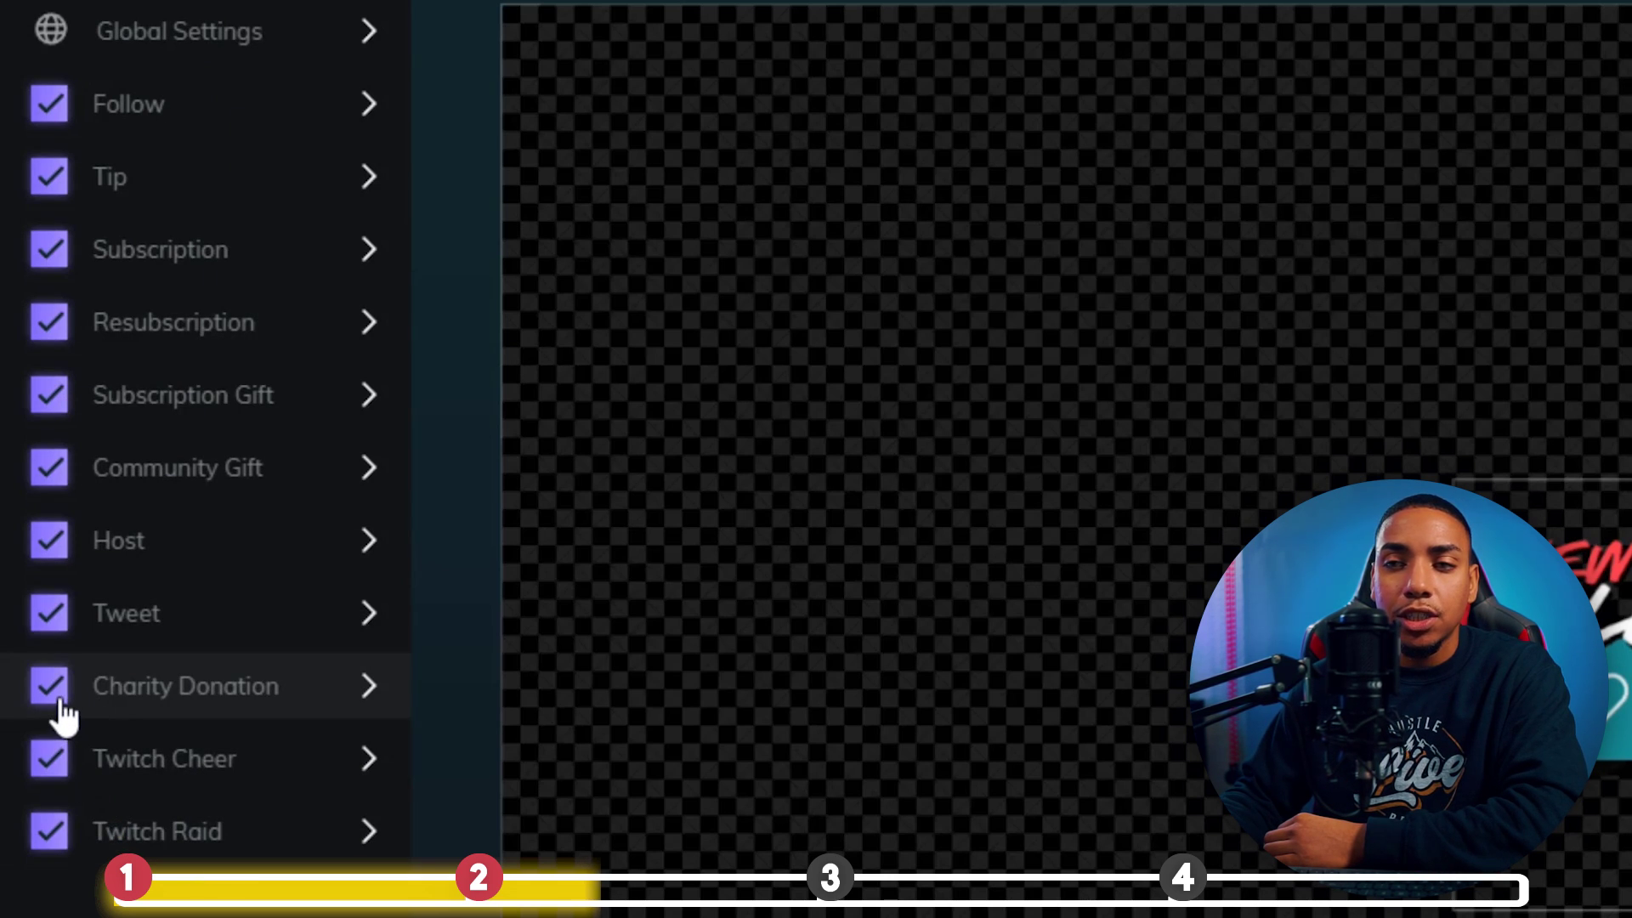
left_click(44, 624)
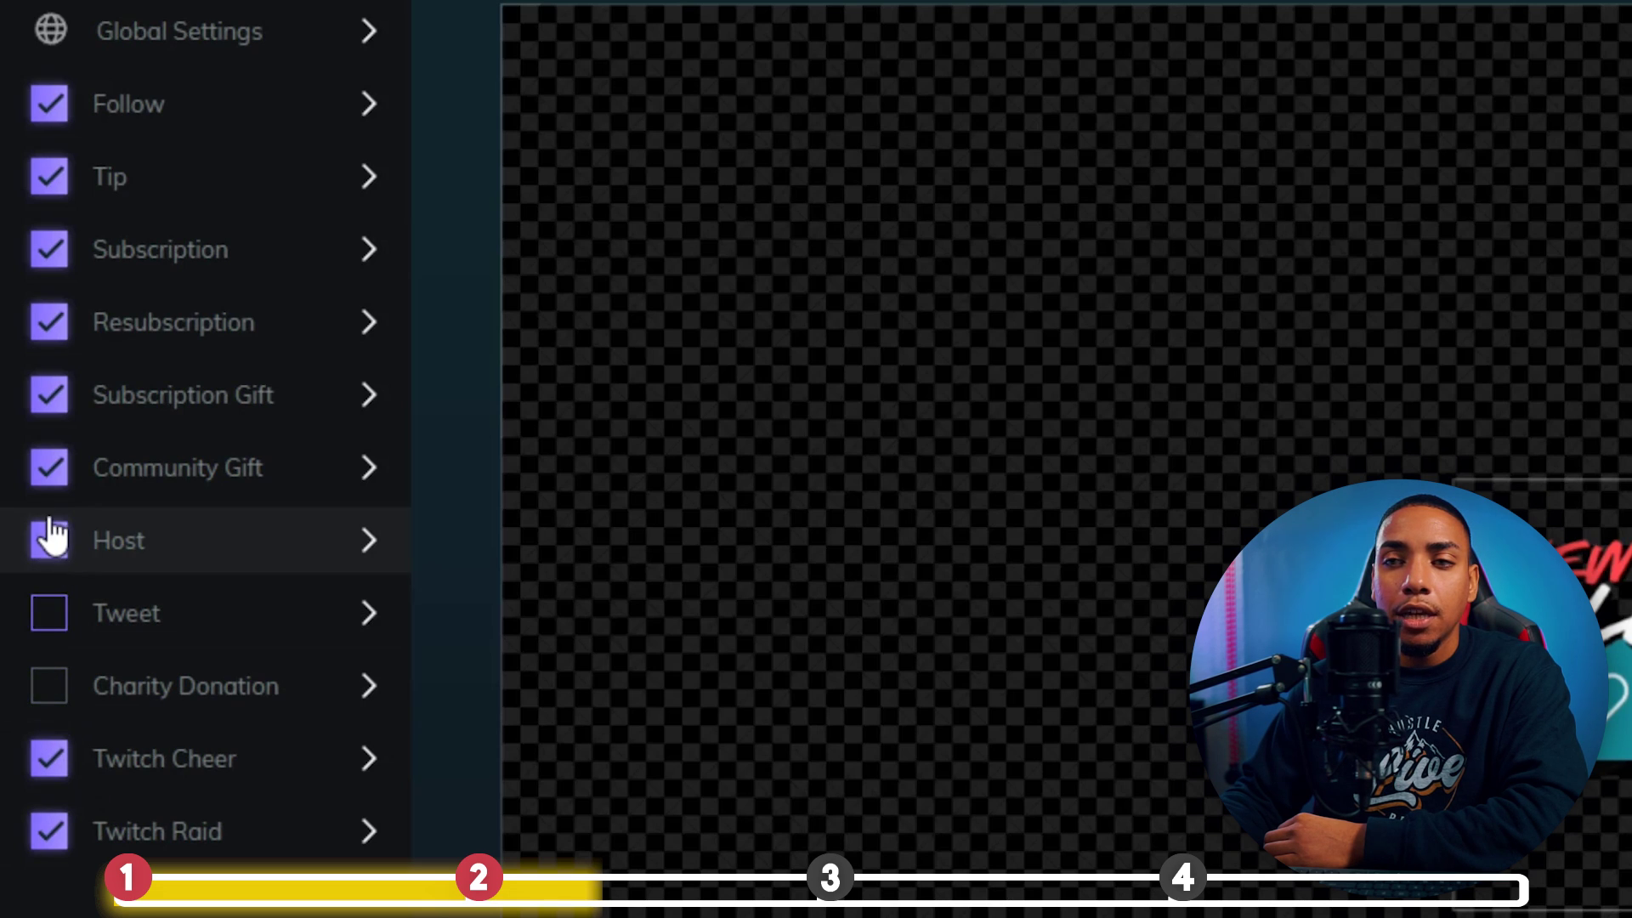
left_click(46, 480)
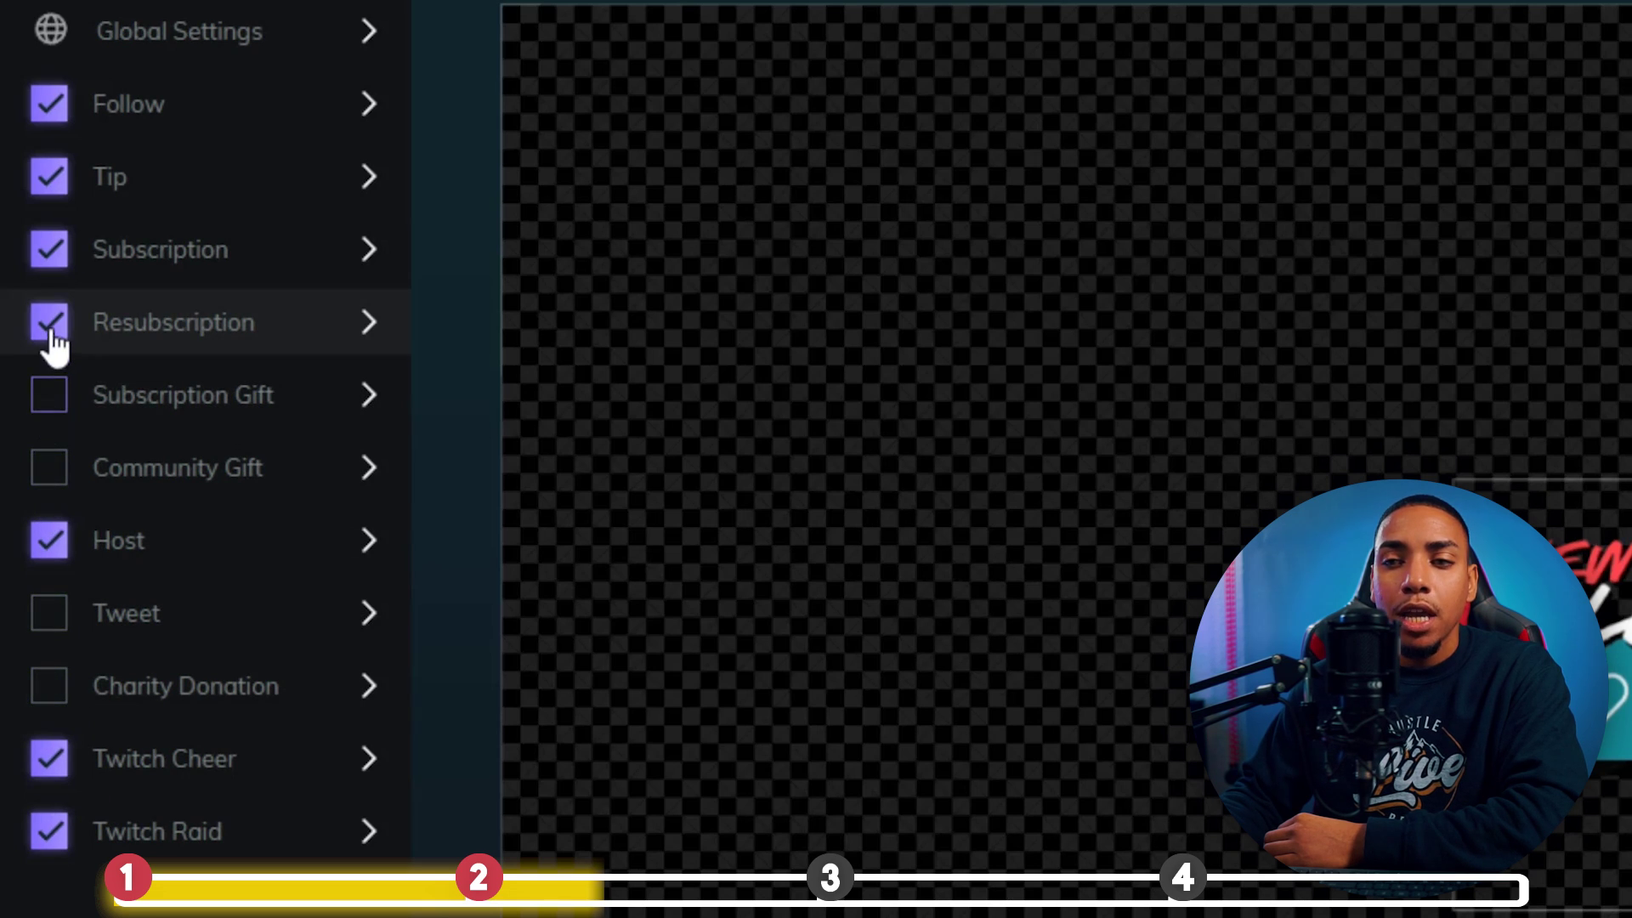
left_click(48, 327)
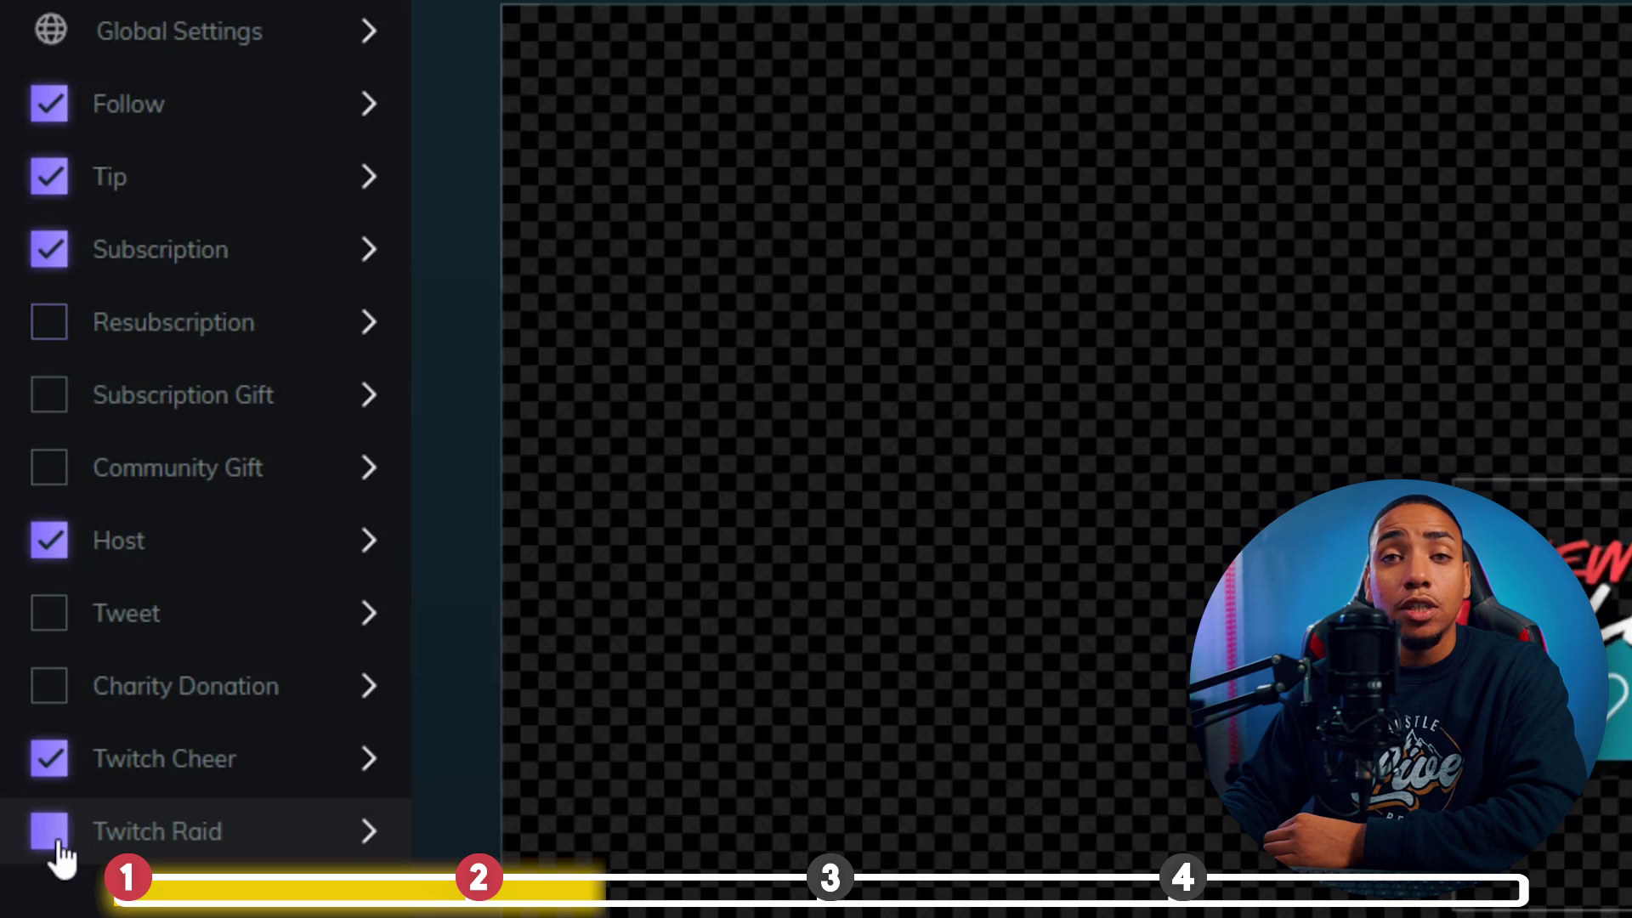
left_click(51, 835)
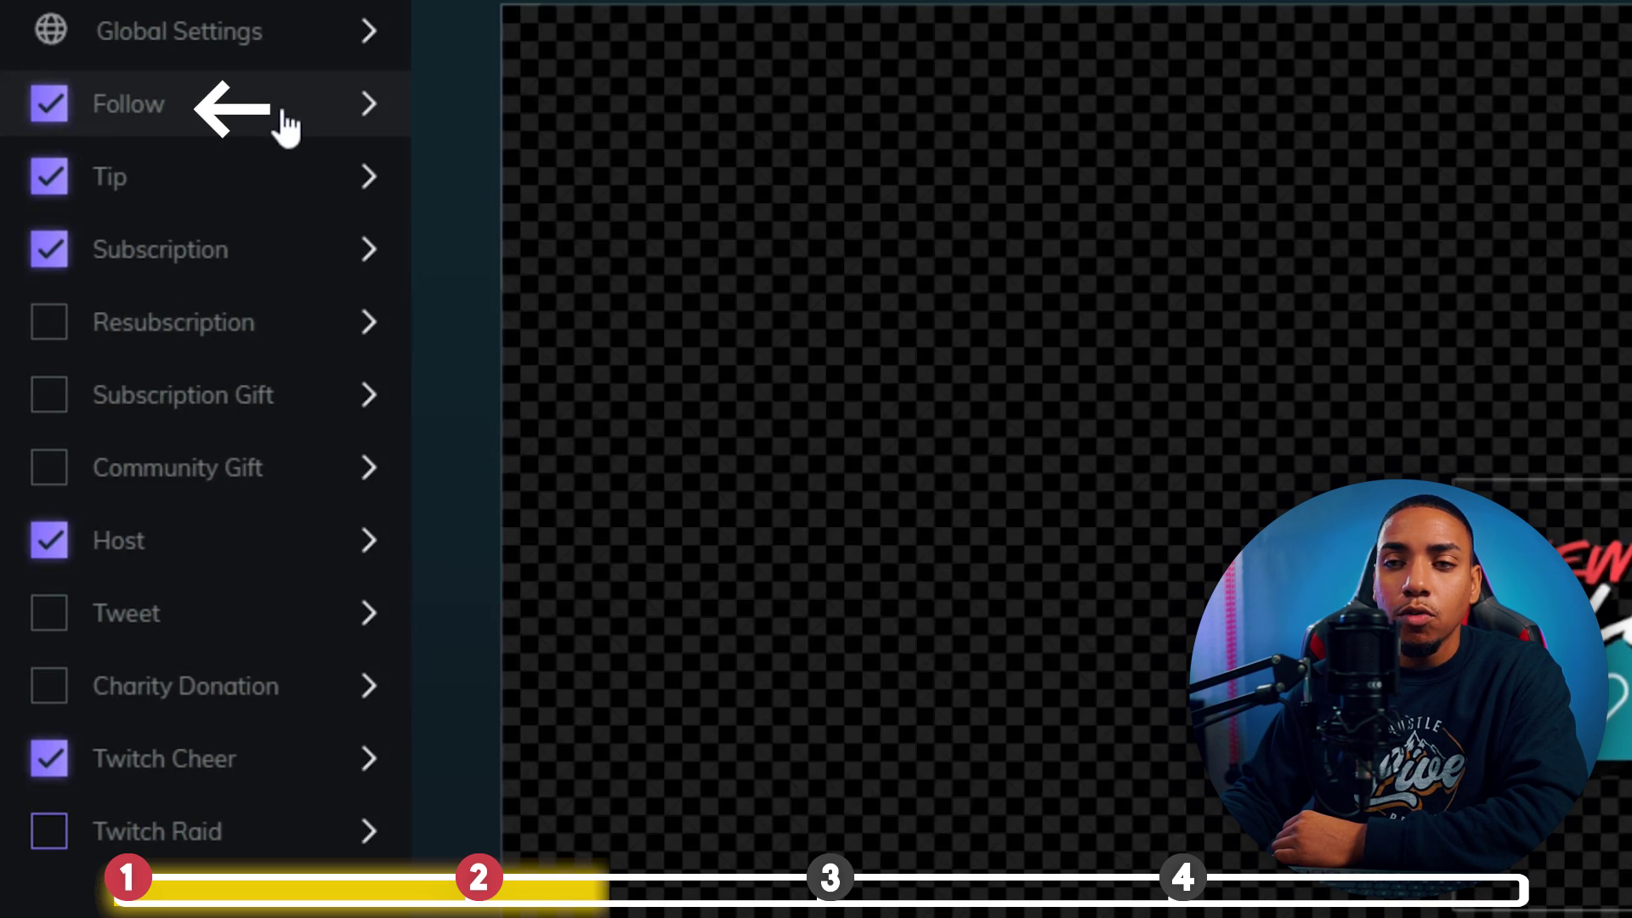
left_click(292, 119)
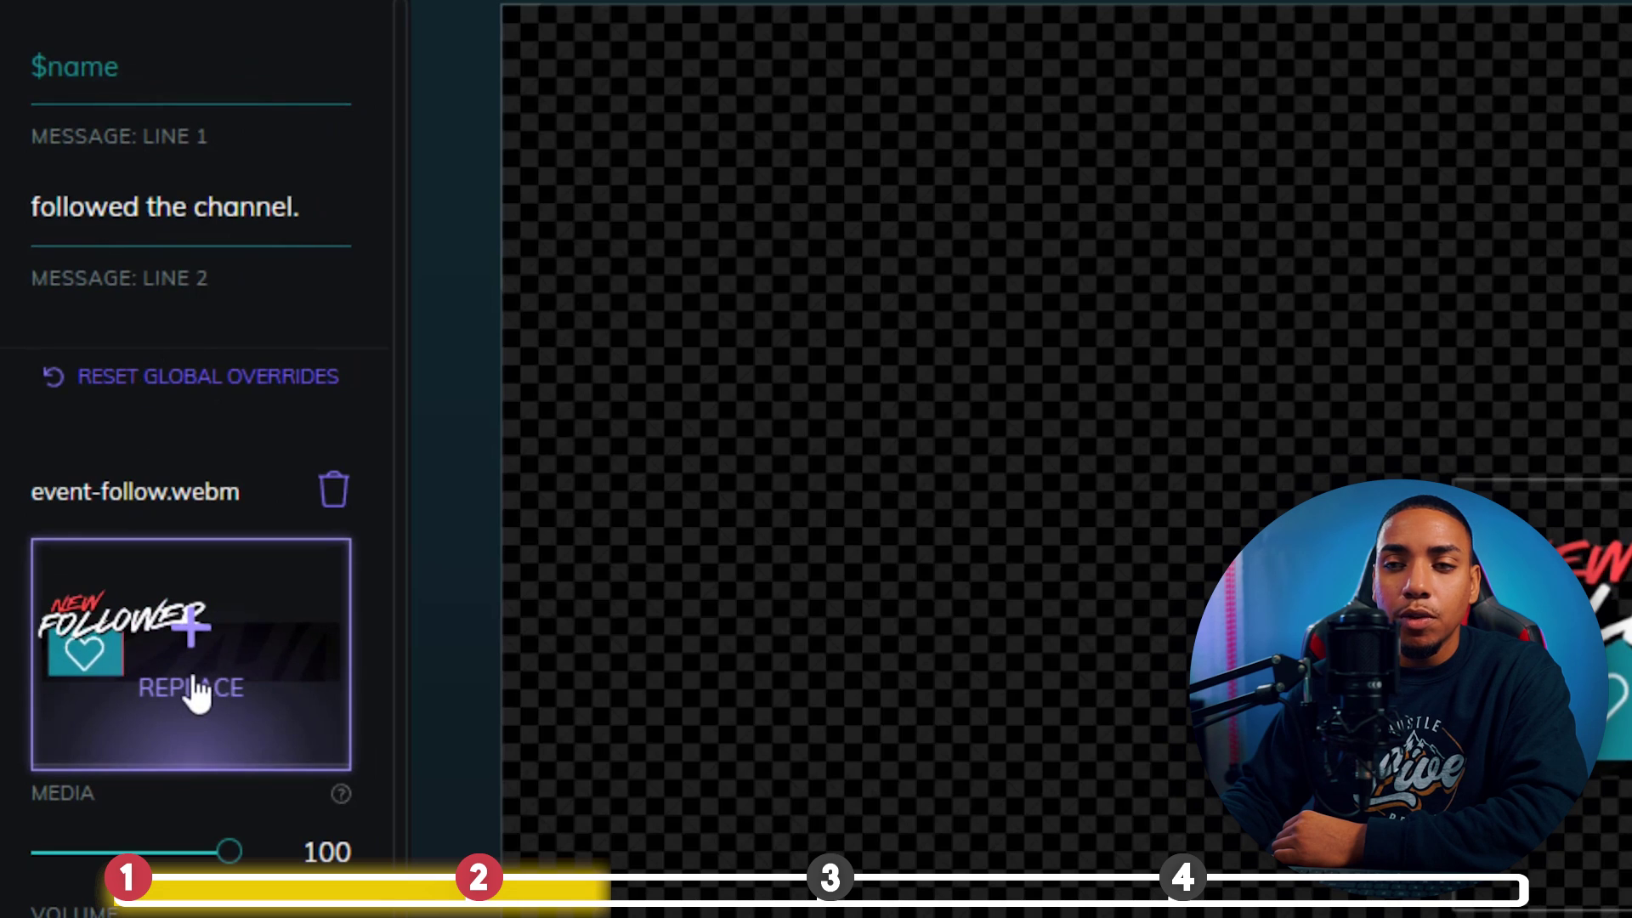
Replace the Follow alert's media with New Follower.png
left_click(195, 705)
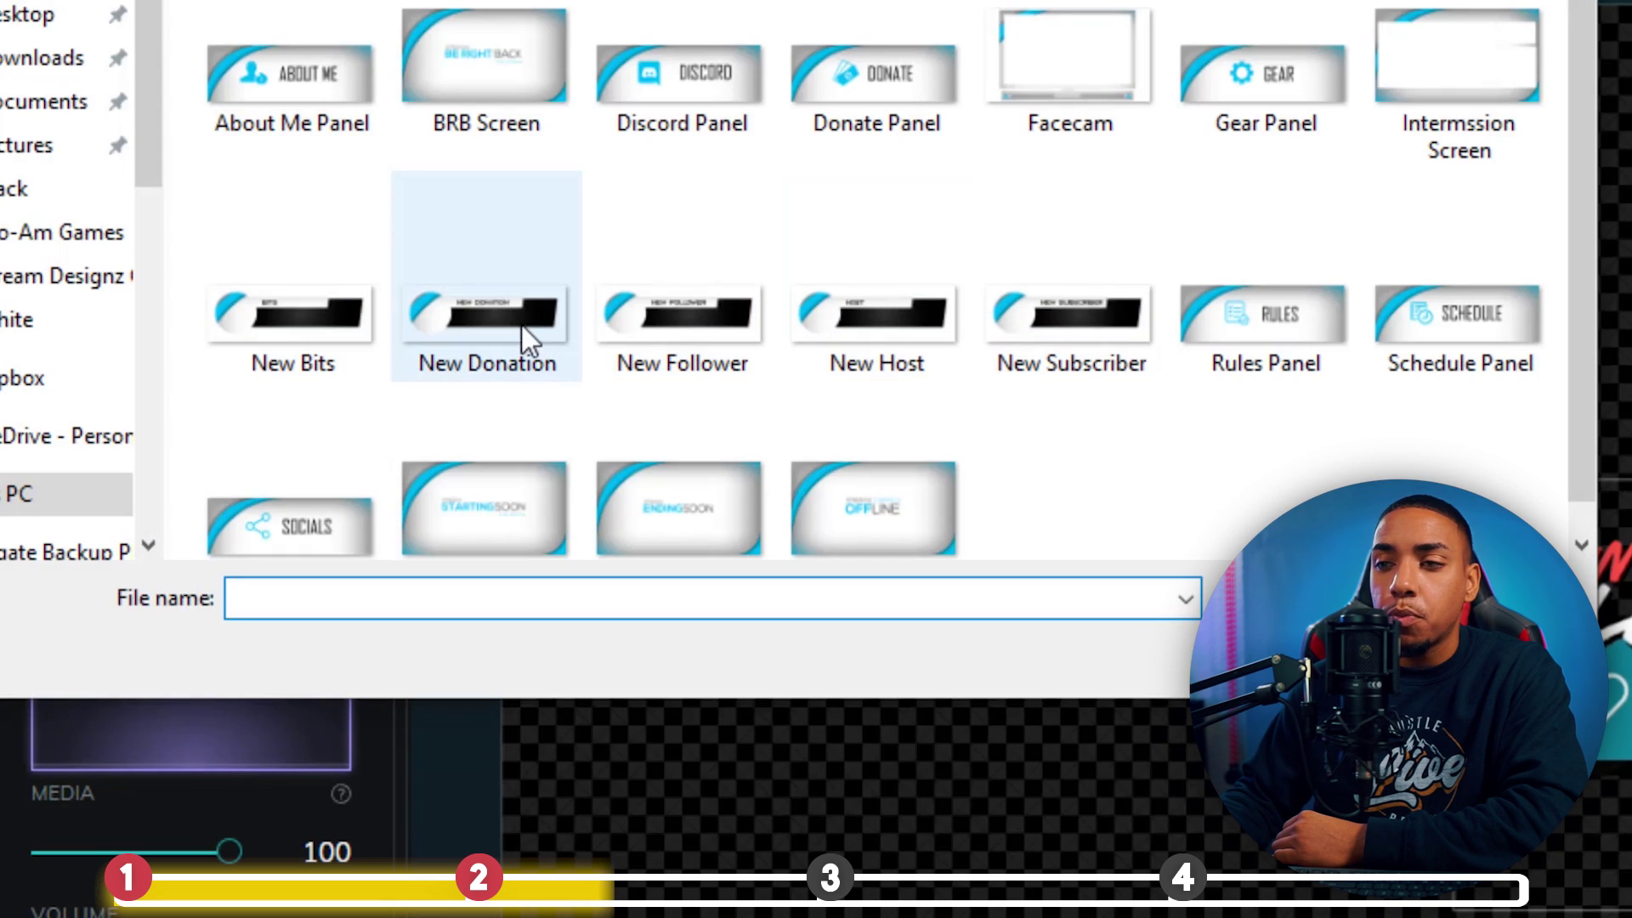
left_click(693, 334)
key("Return")
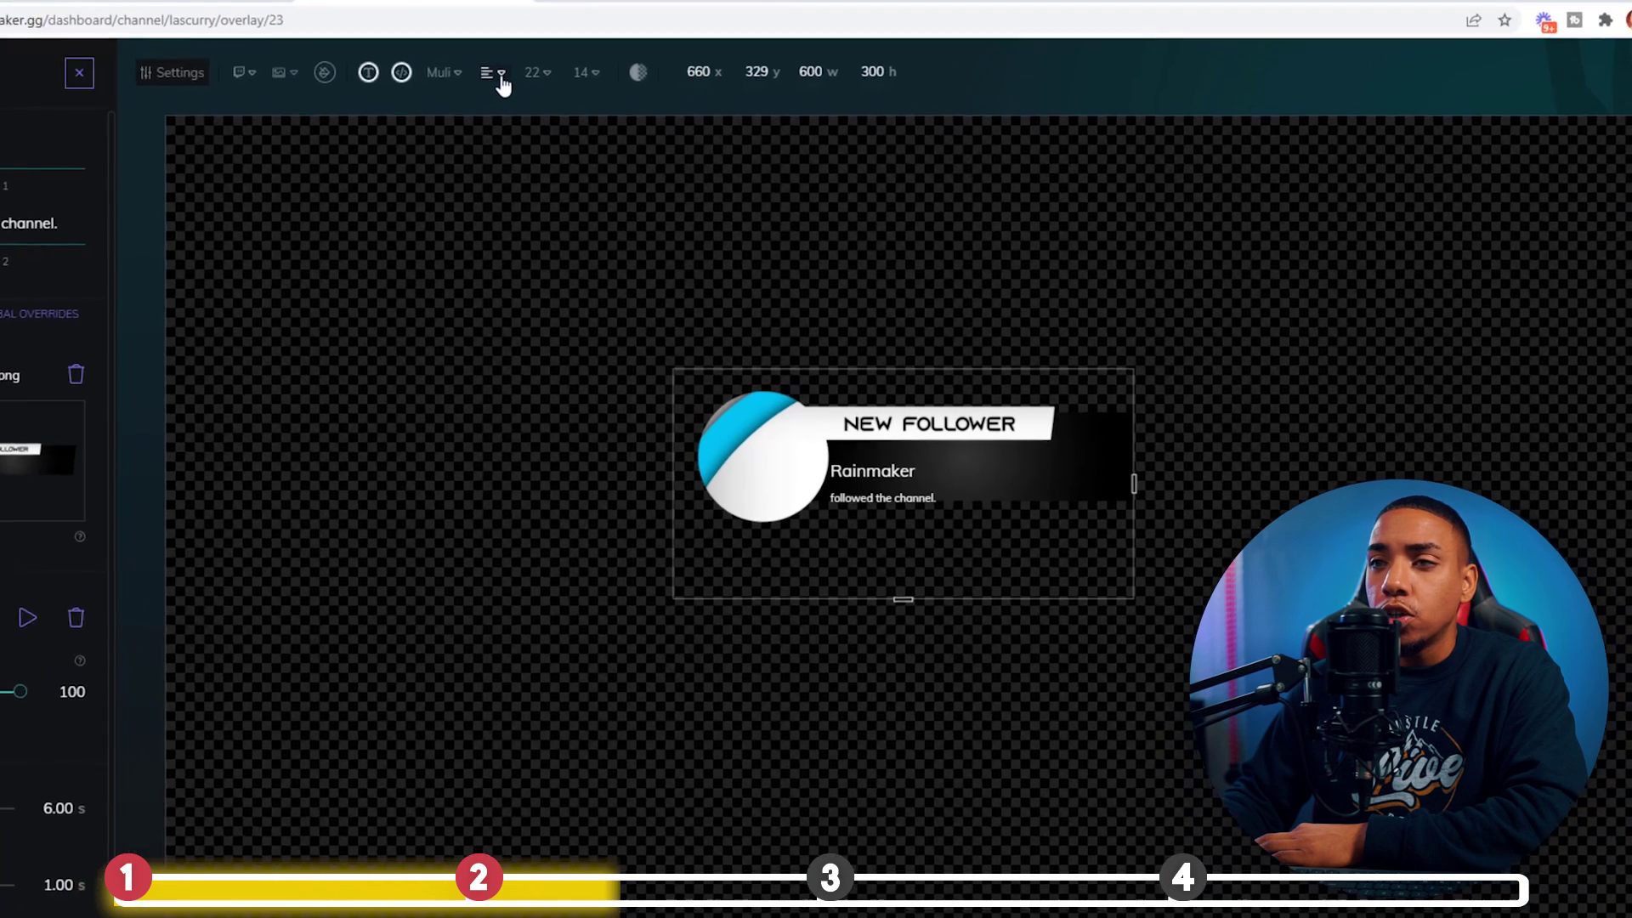
Centre the Follow alert text and set the media position to 91 by 73
left_click(584, 92)
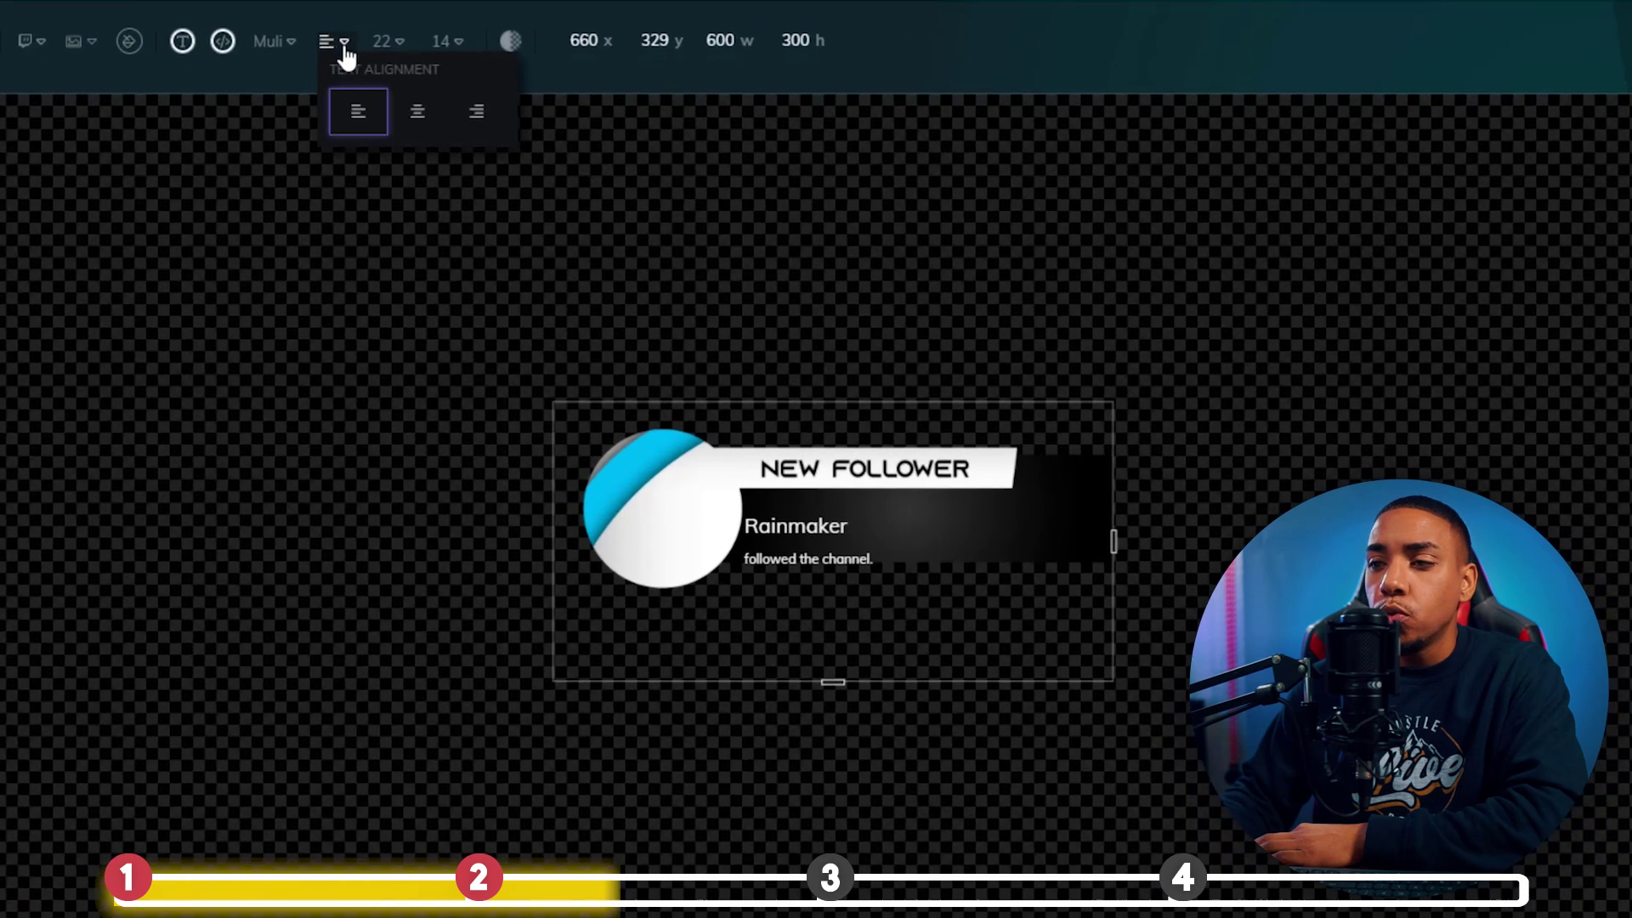
left_click(409, 119)
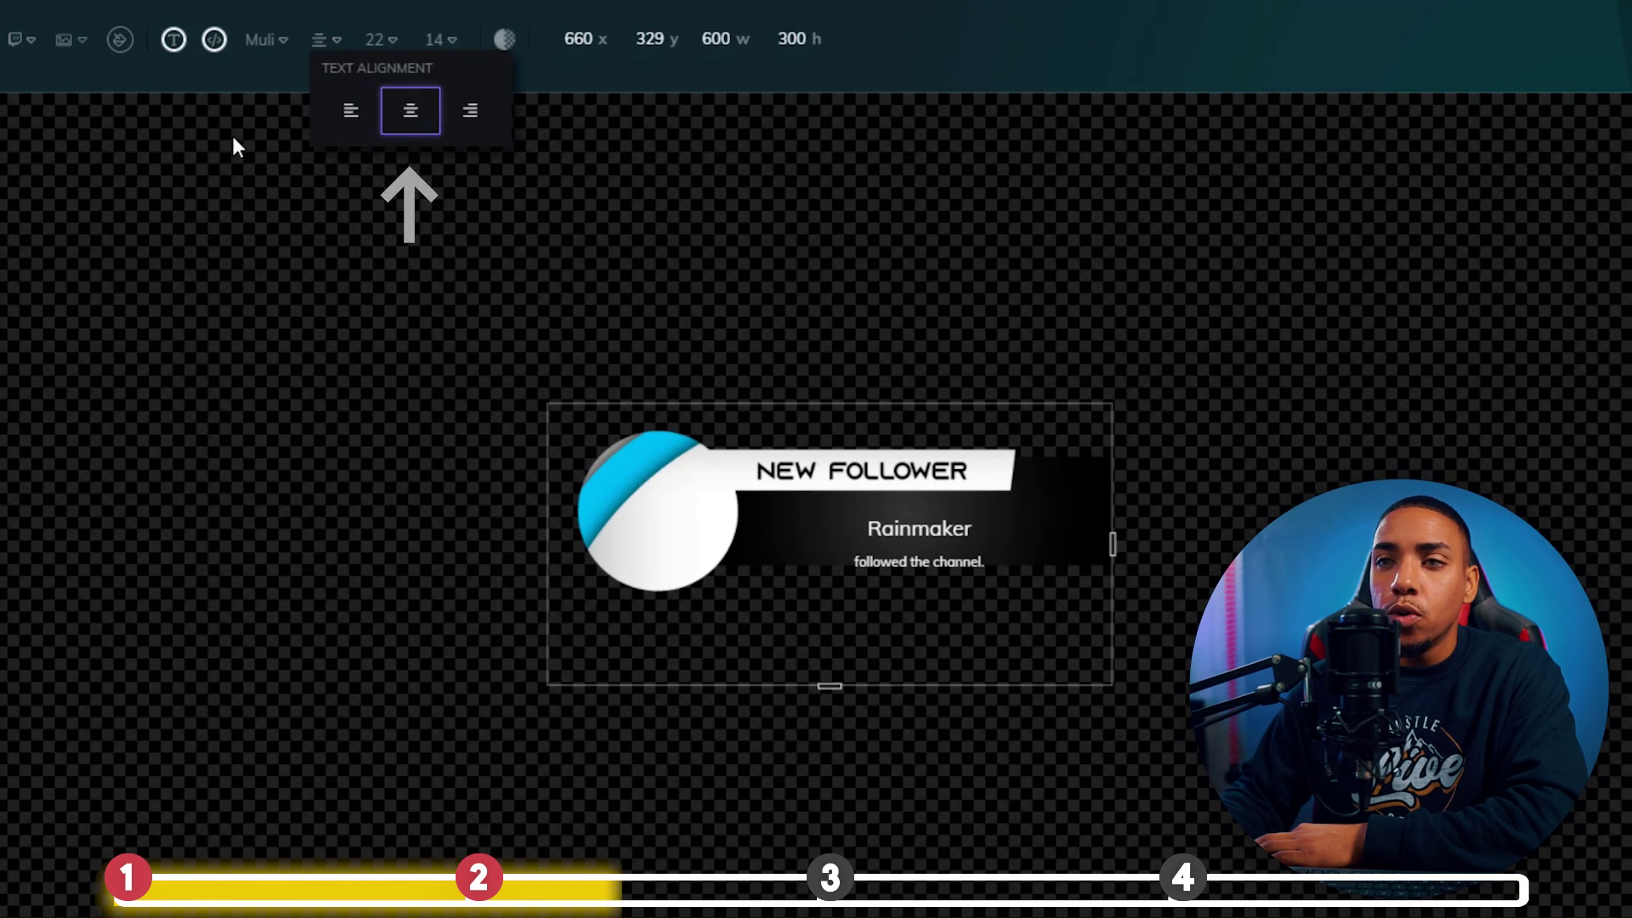
left_click(87, 40)
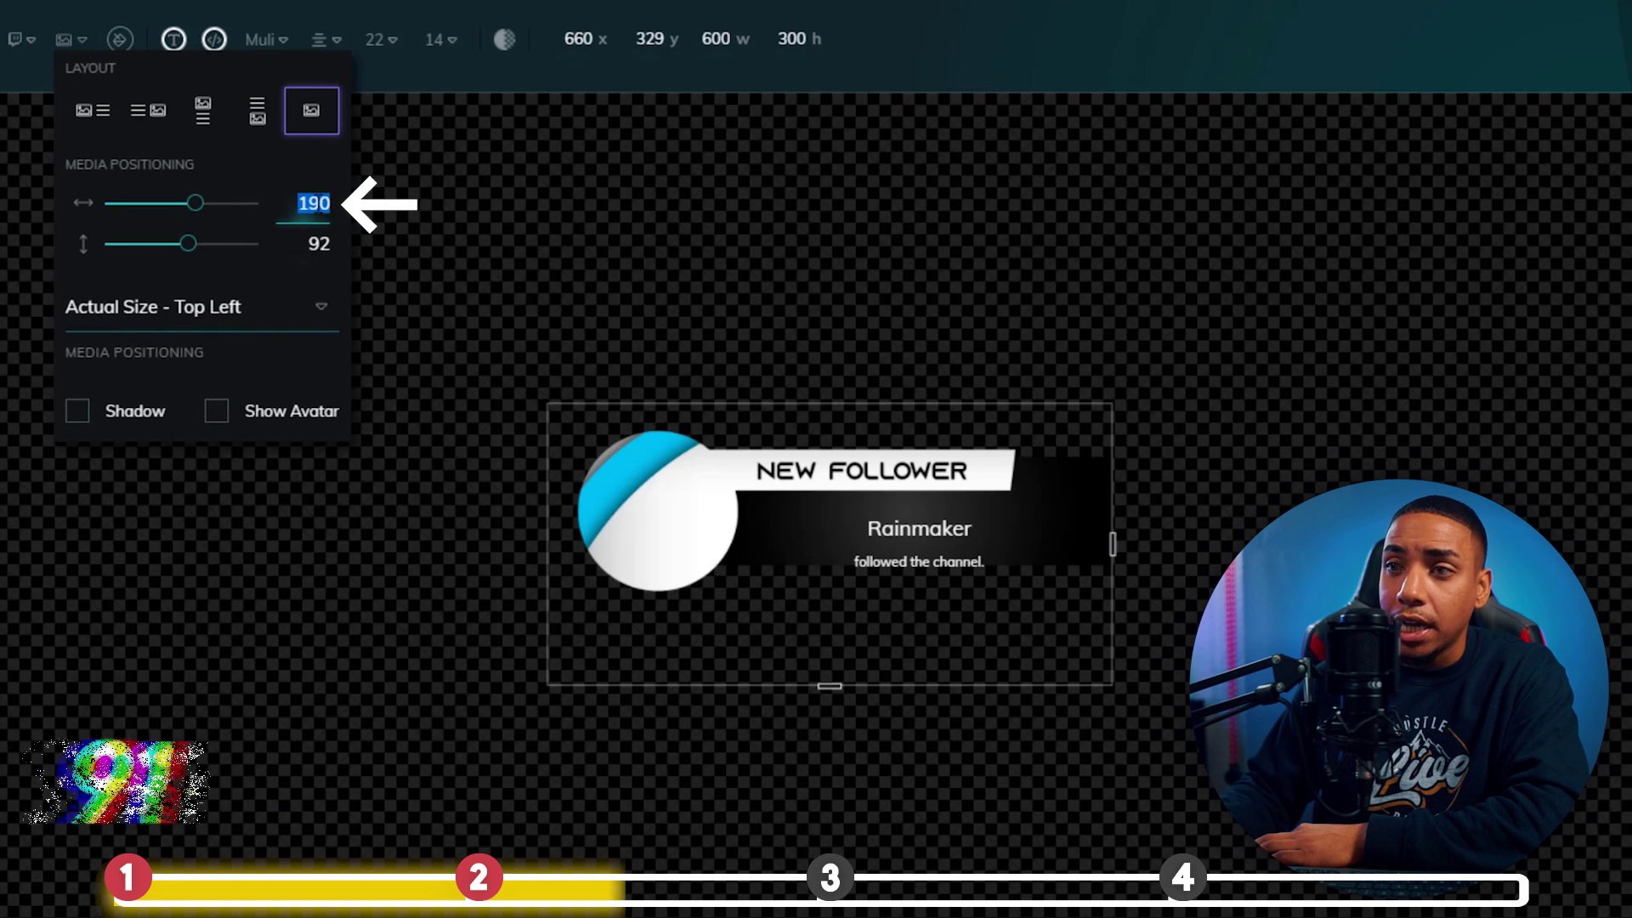
type("91")
left_click(319, 243)
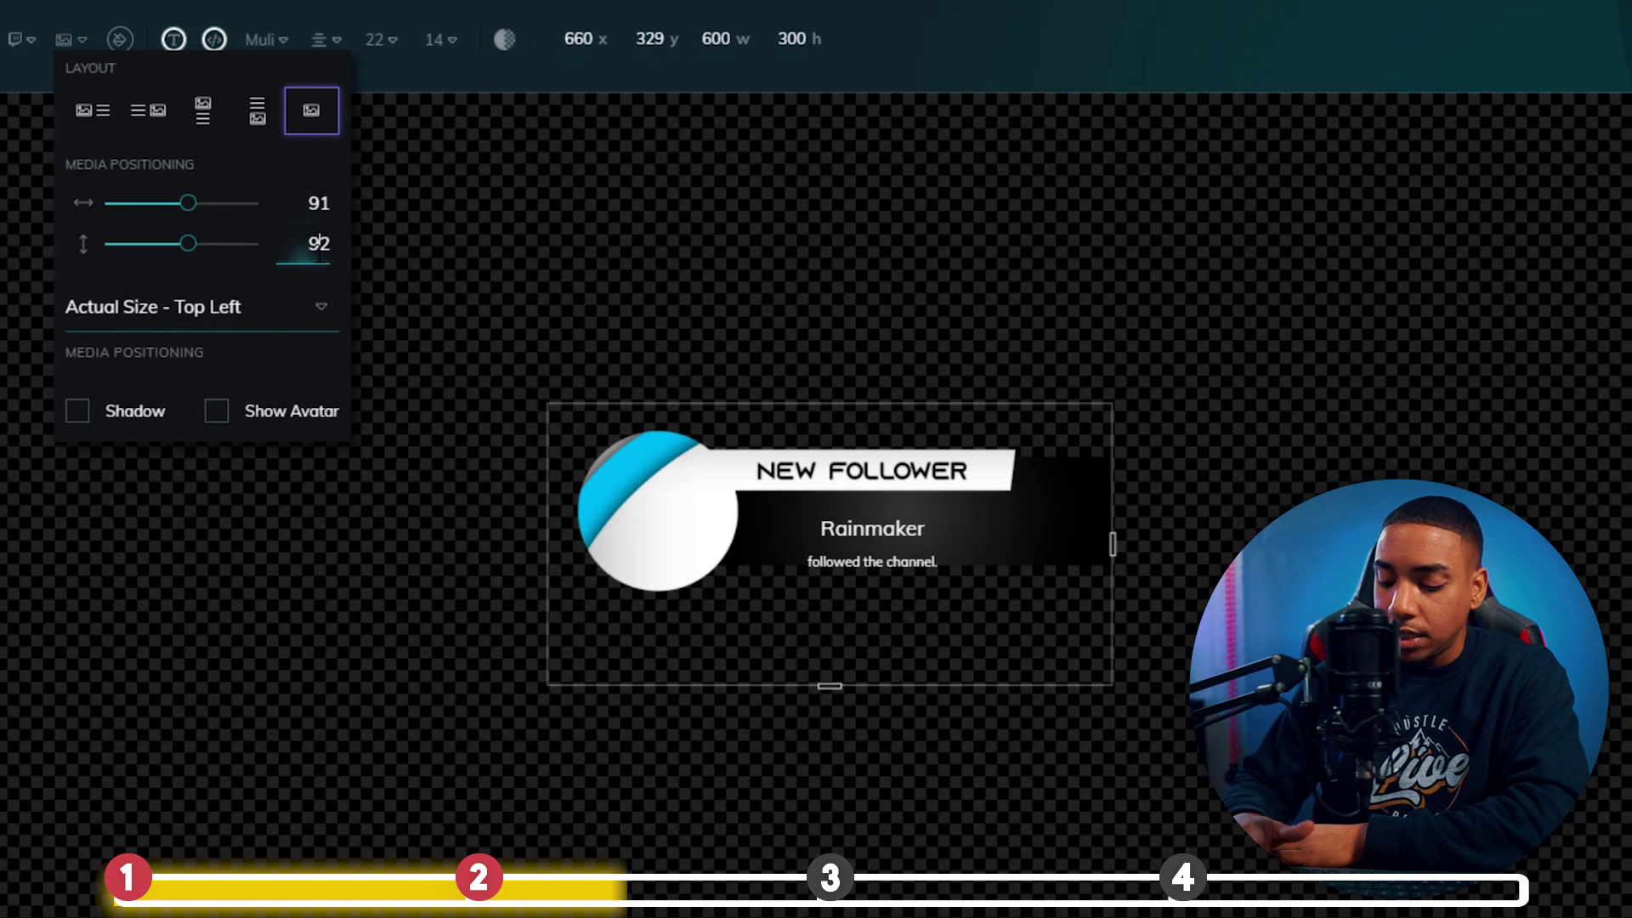
type("73")
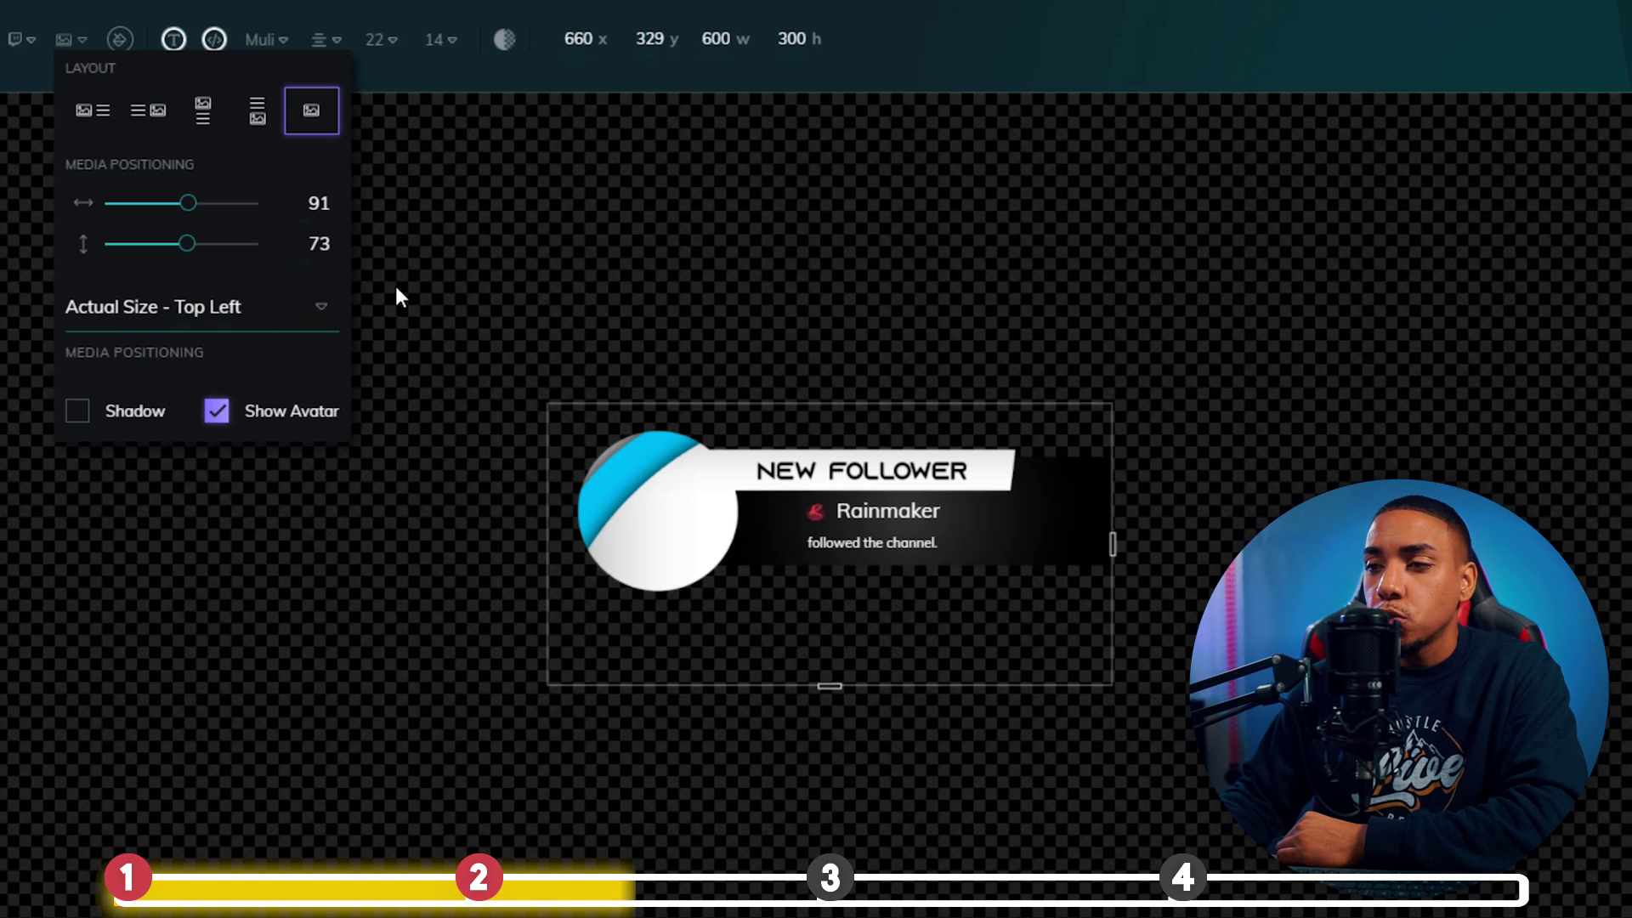
left_click(434, 257)
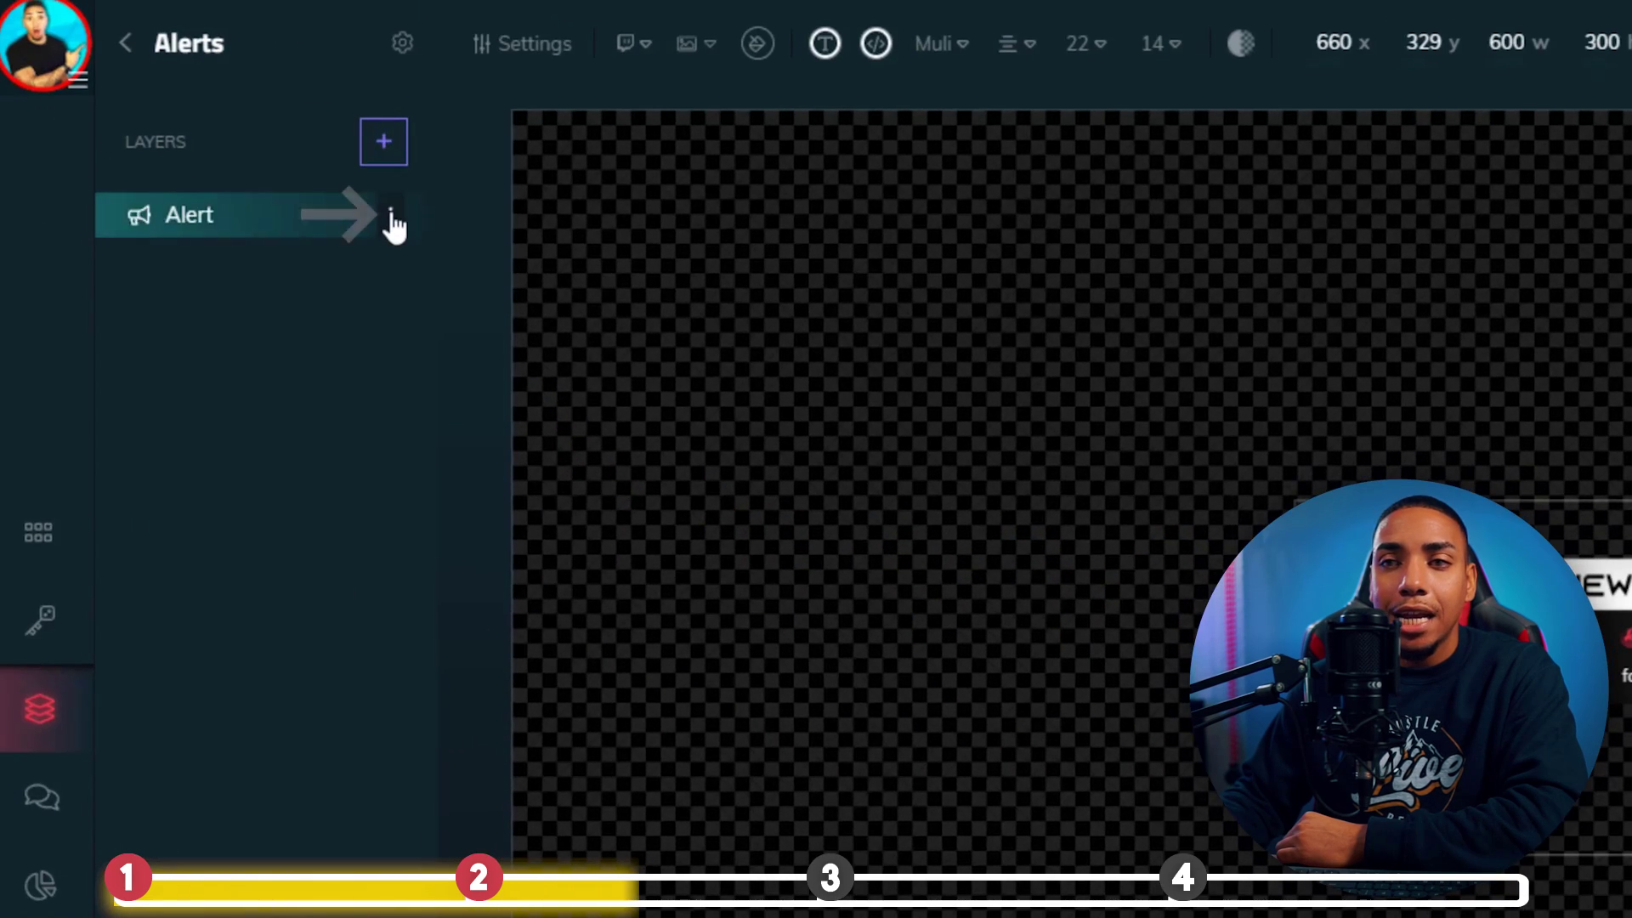
Close the Alert layer's settings and go back to the overlays list
left_click(390, 216)
left_click(456, 240)
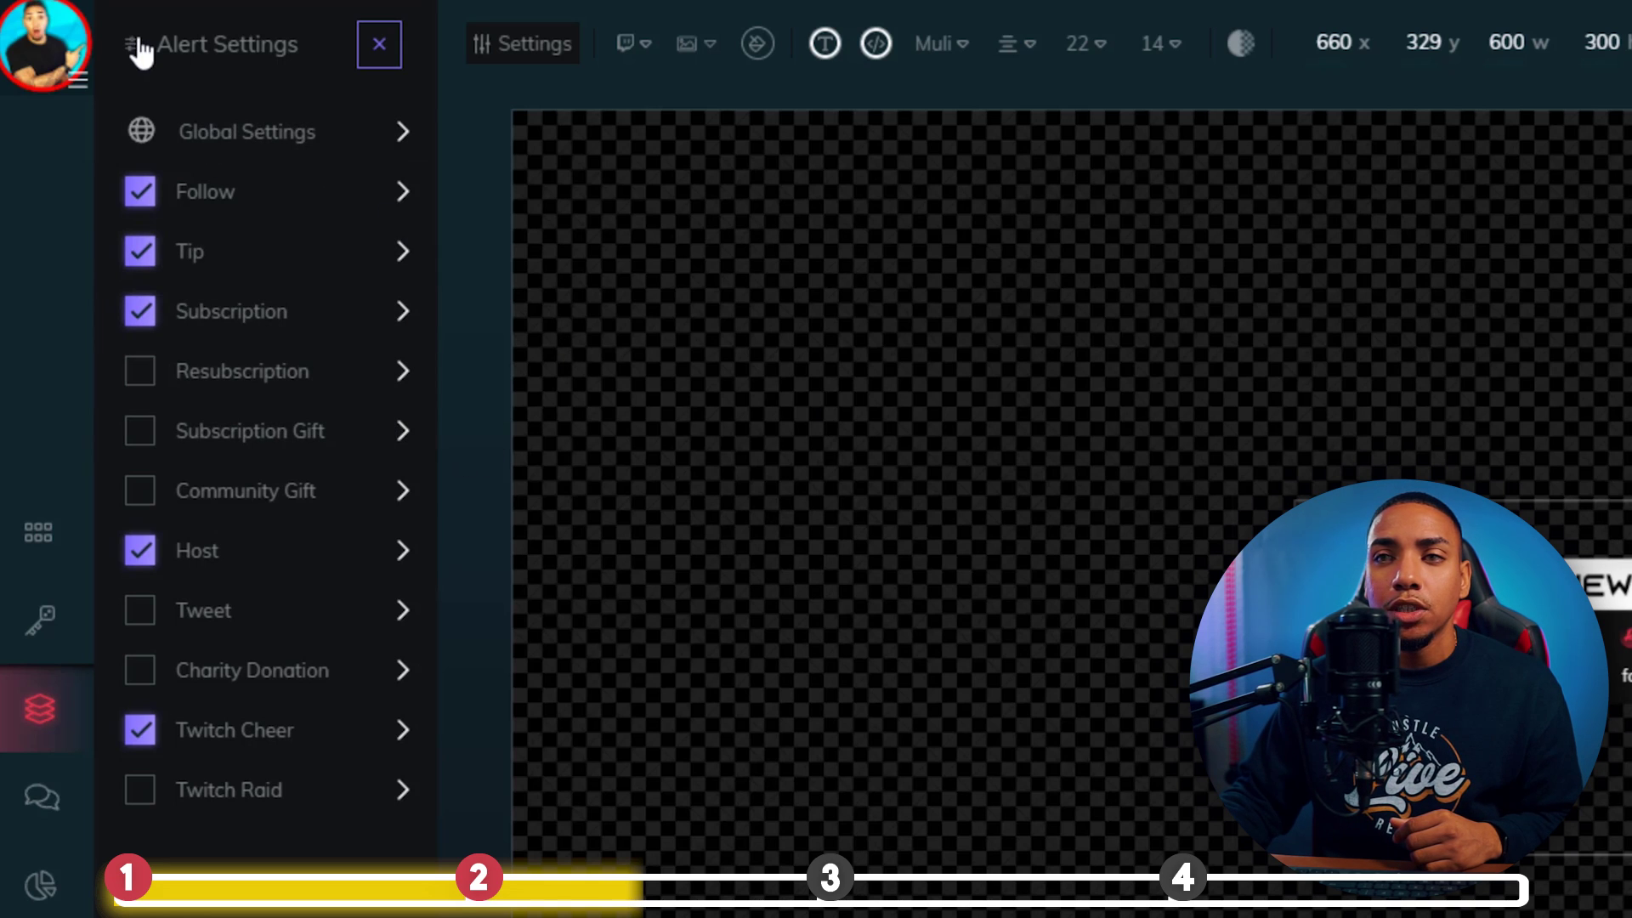
left_click(378, 44)
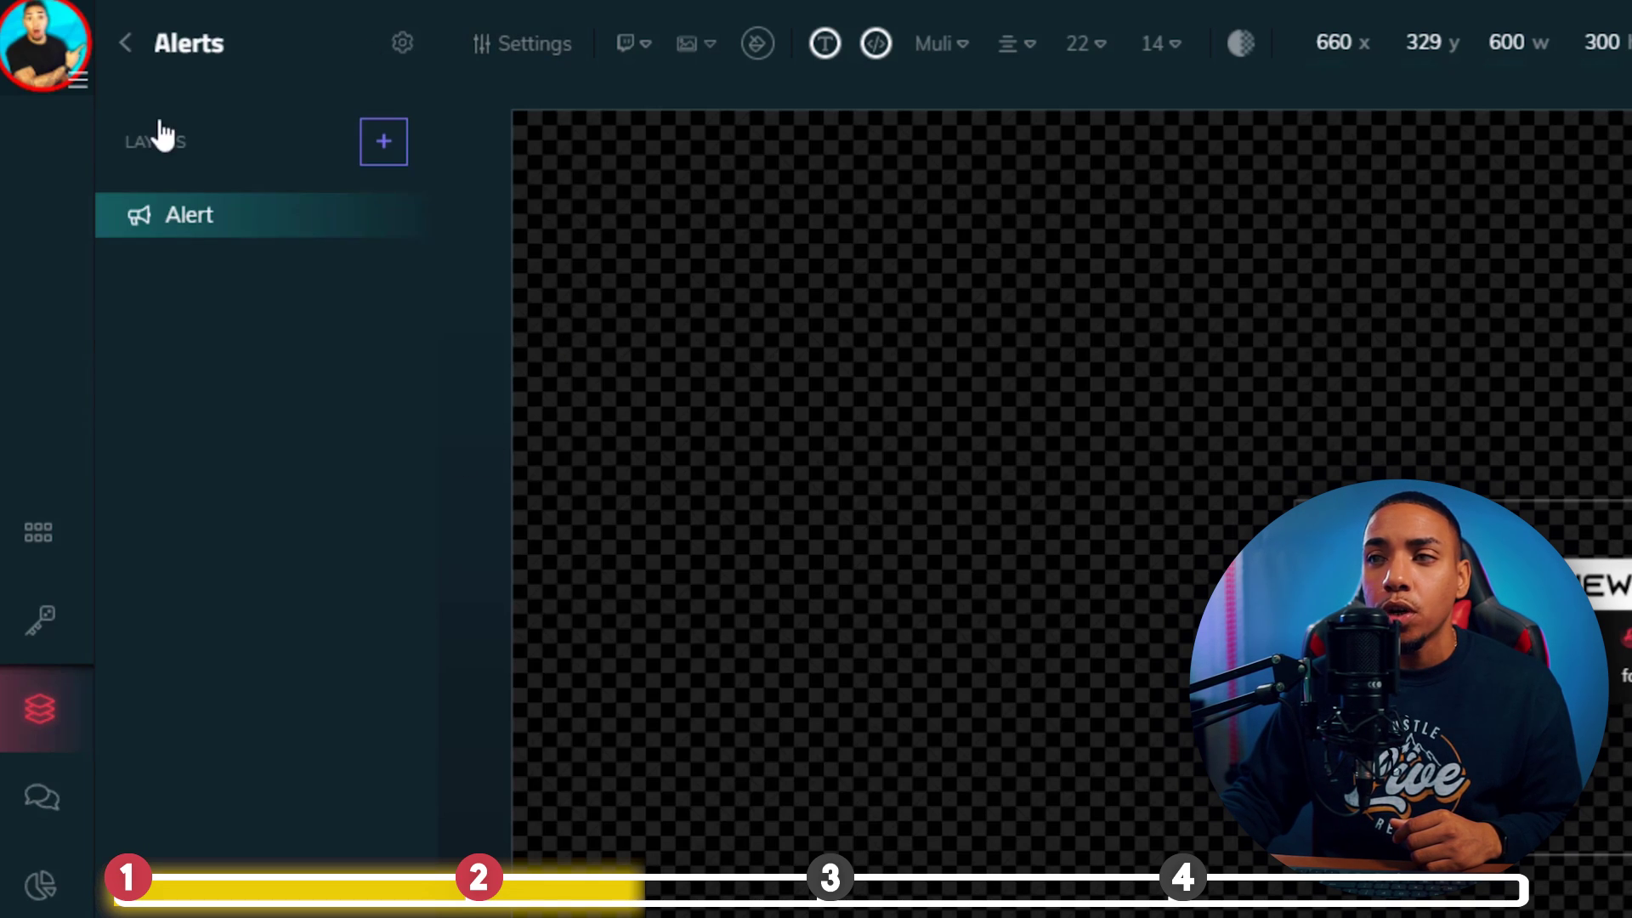
left_click(128, 47)
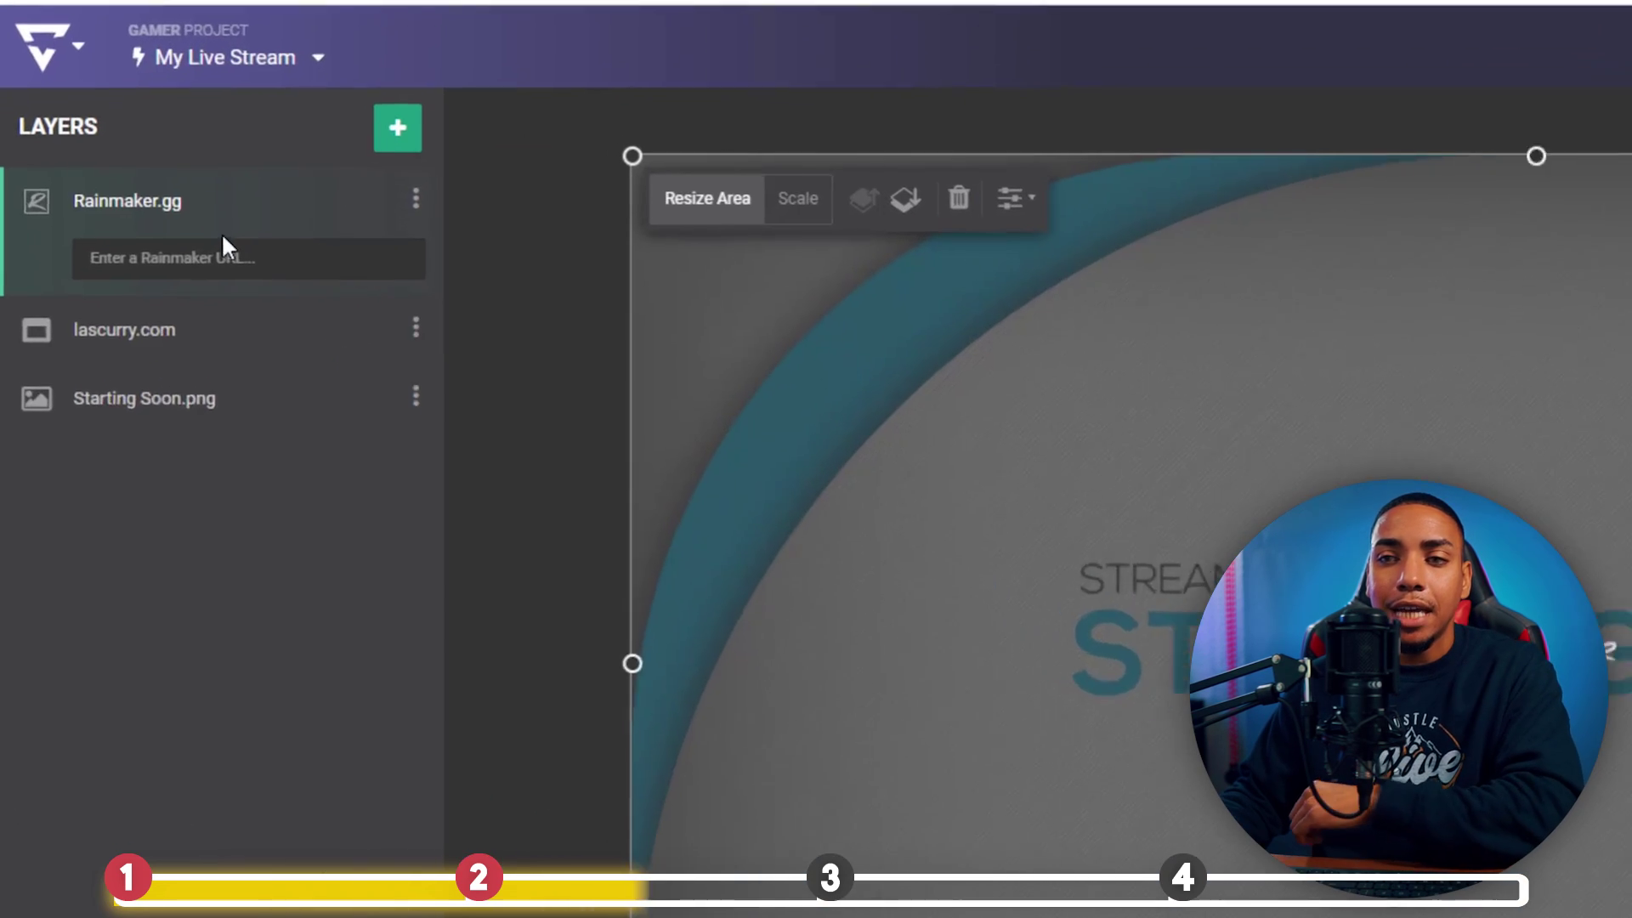
Paste the Alerts overlay URL into the rainmaker.gg layer and load it
right_click(219, 245)
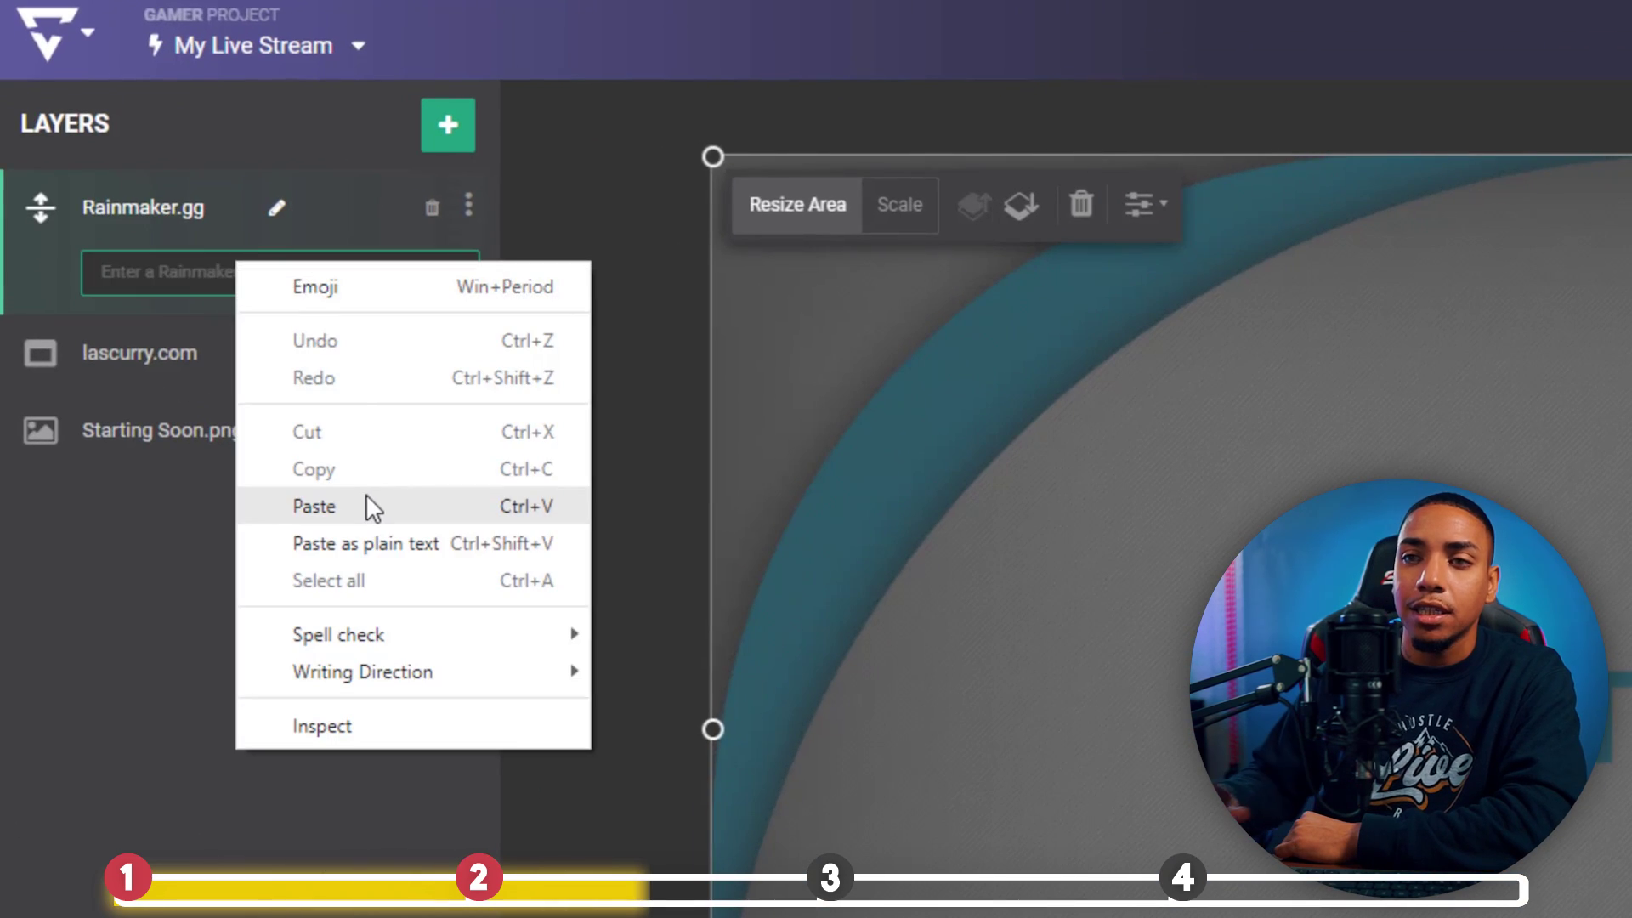
left_click(324, 462)
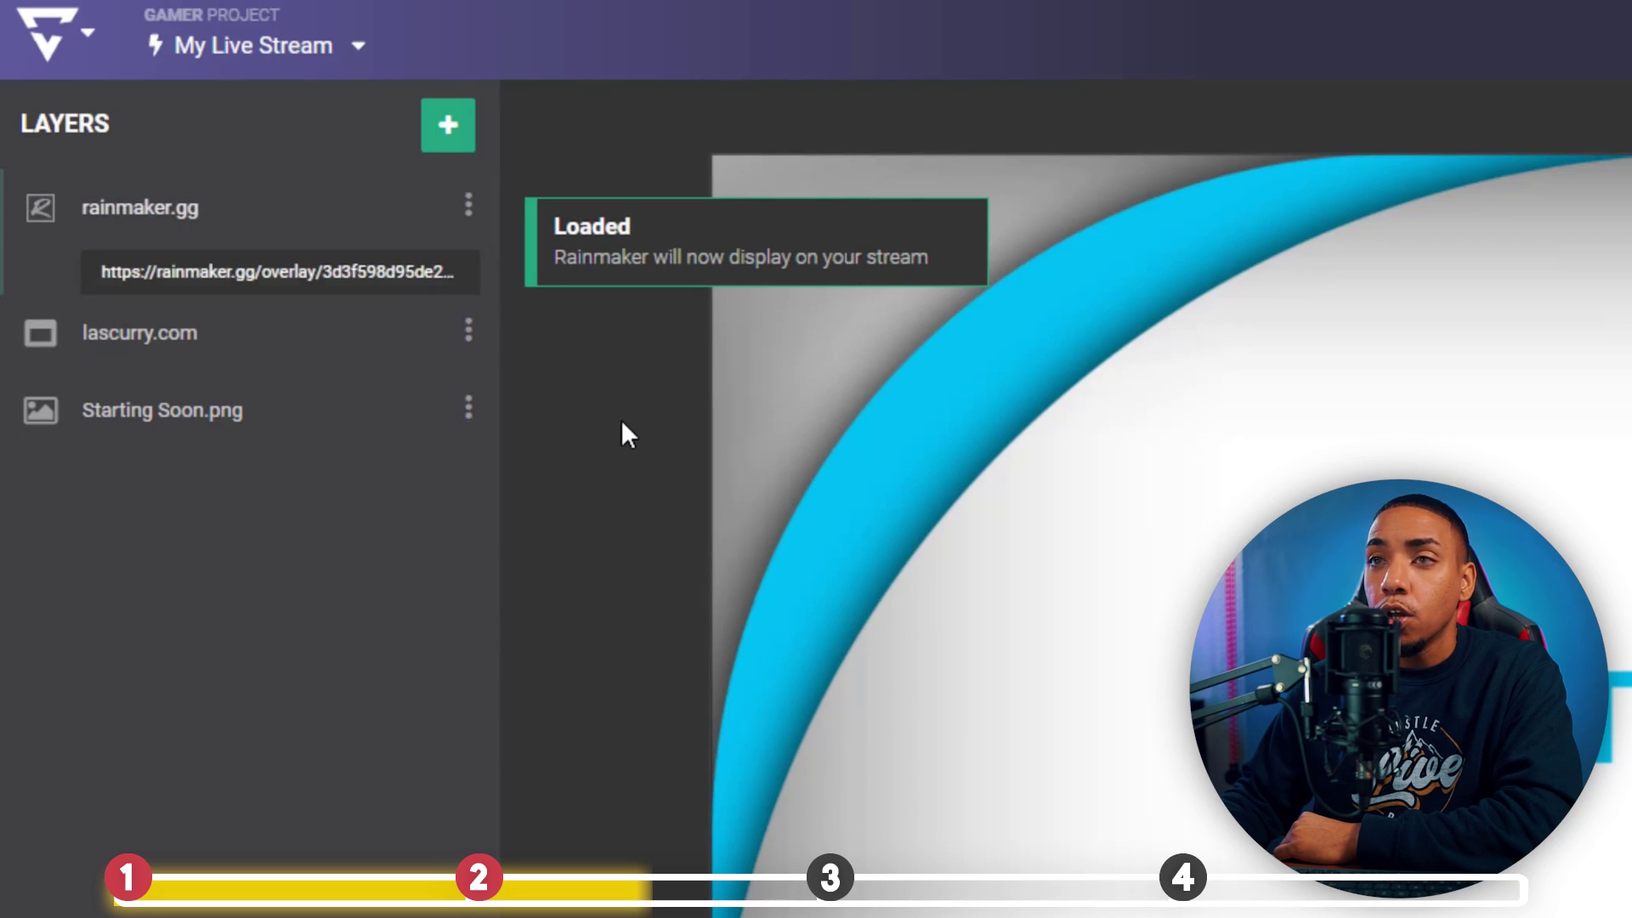
left_click(620, 425)
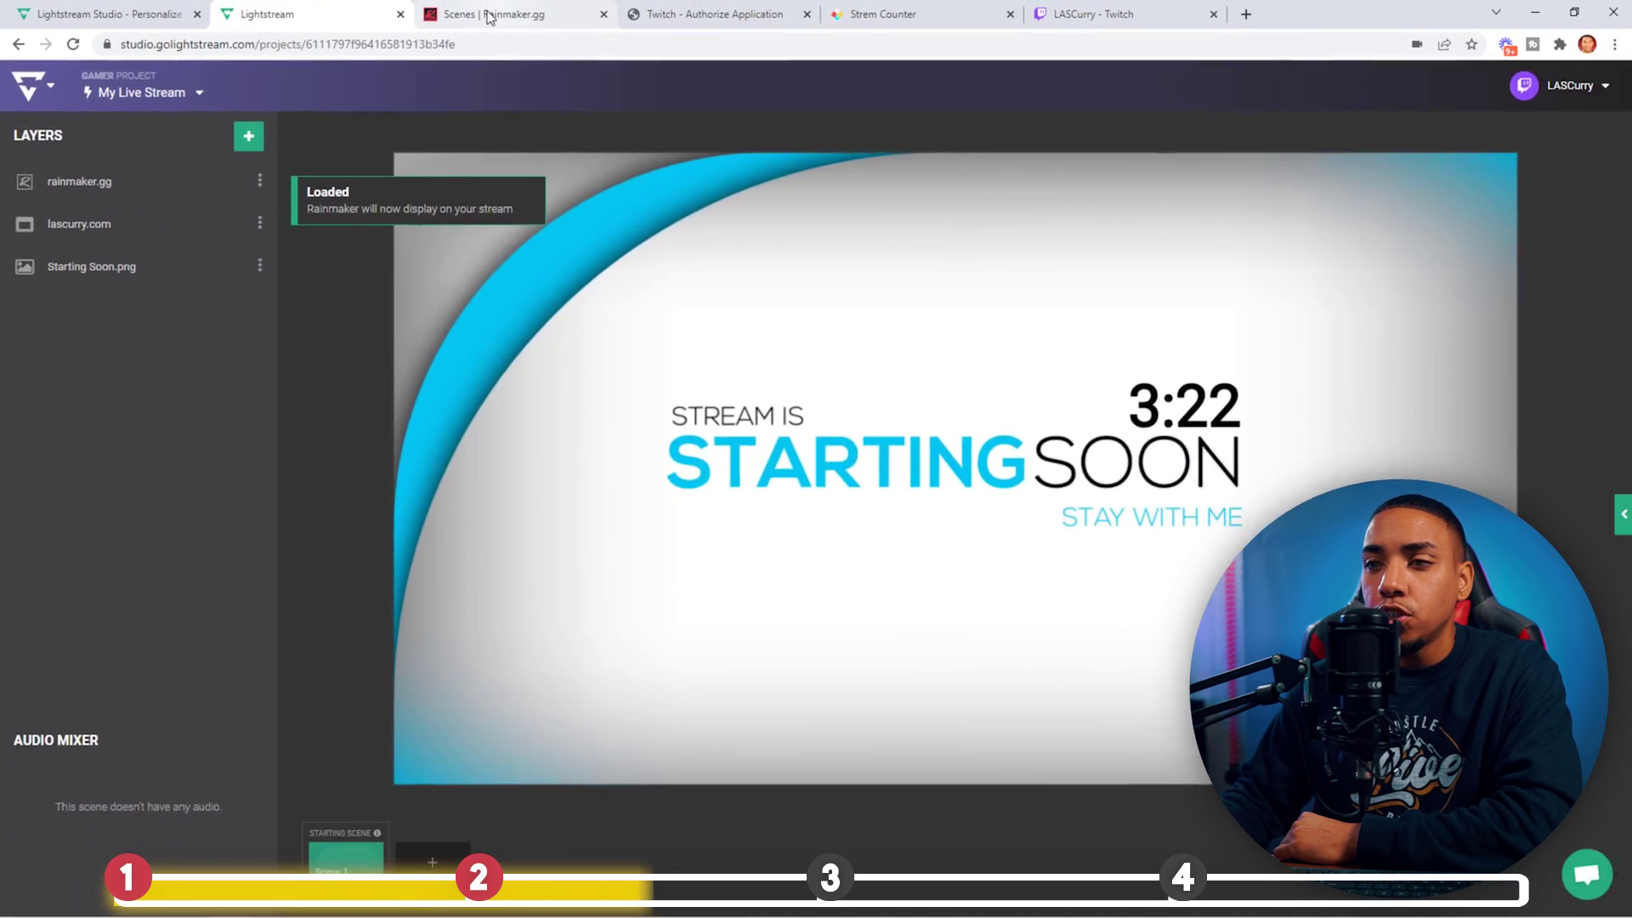
Fire a test Follow alert and move the alert layer up and to the right
left_click(484, 15)
left_click(748, 283)
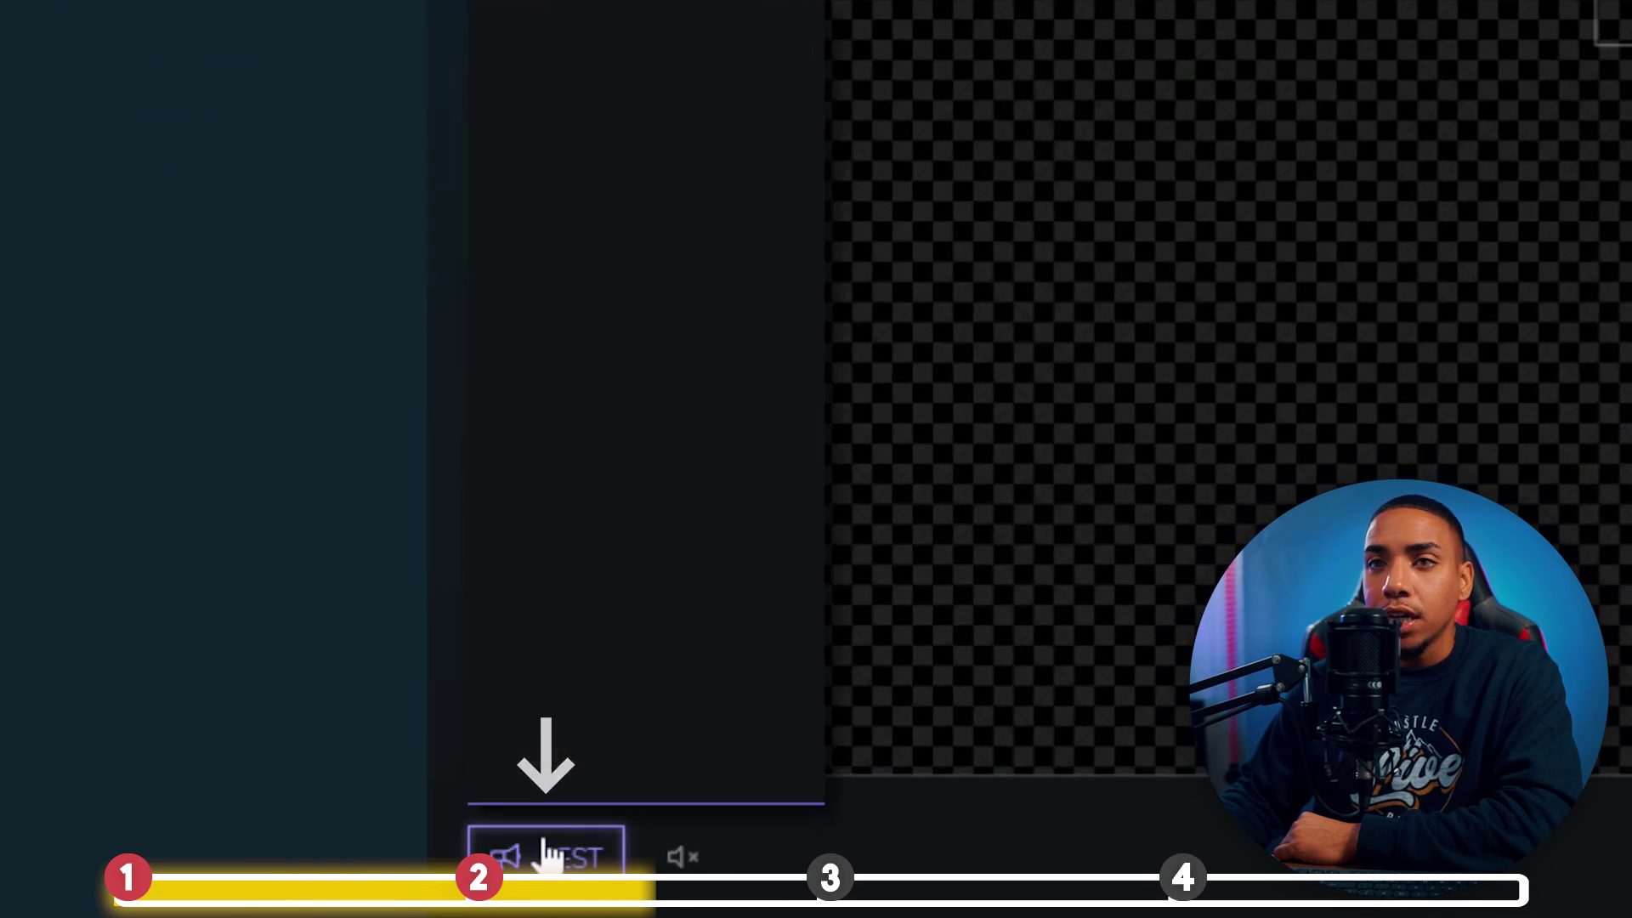
left_click(547, 853)
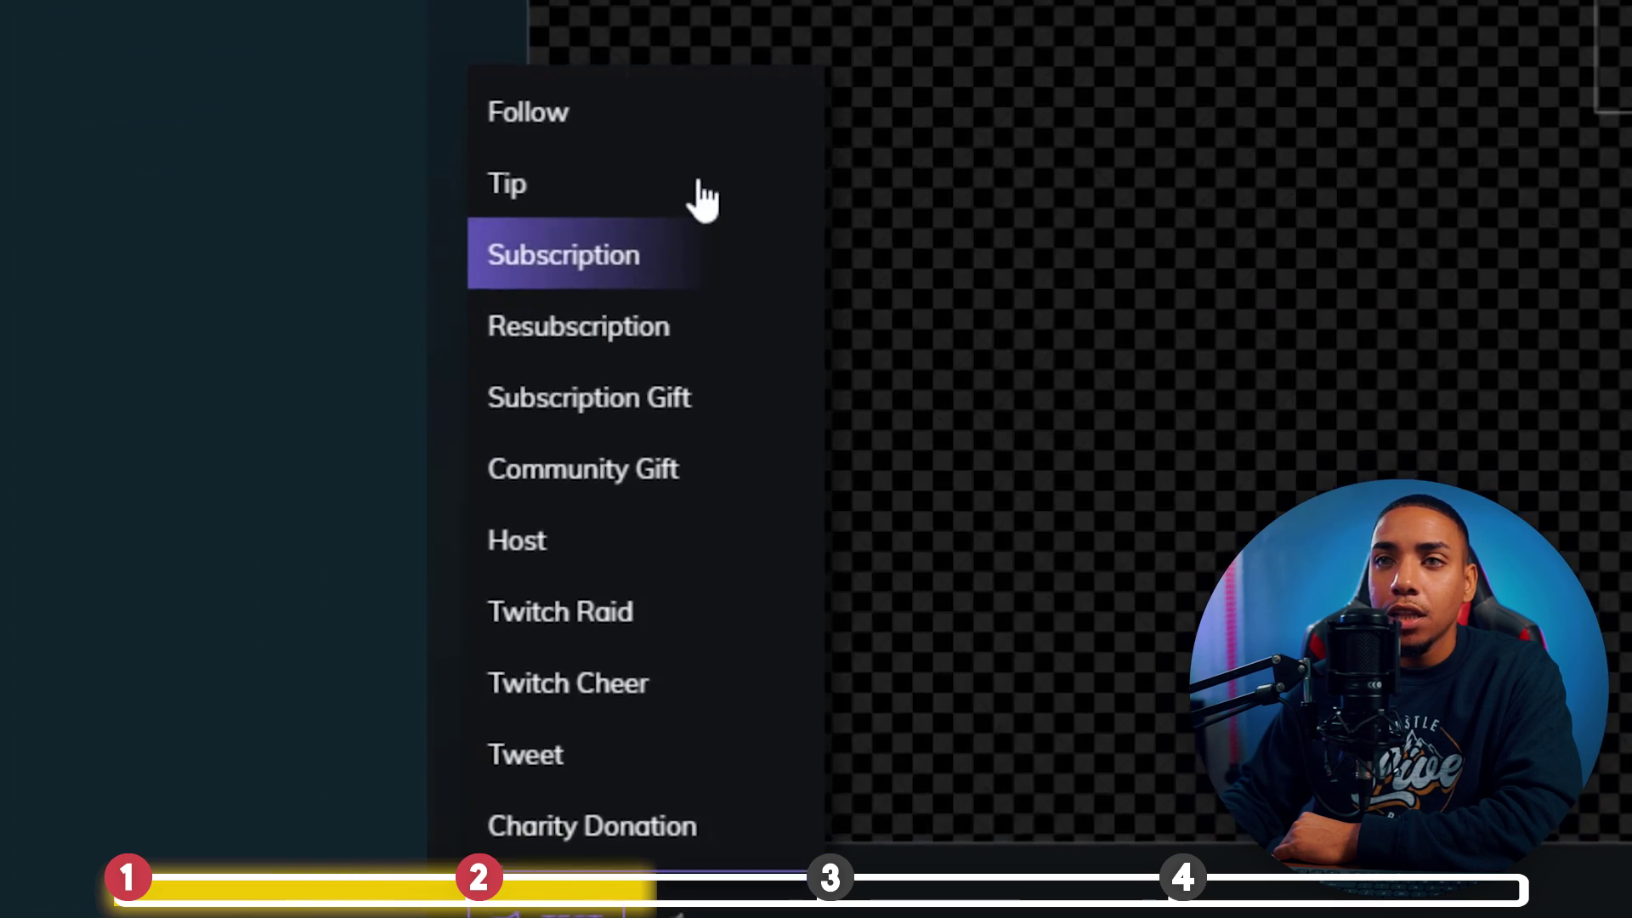
left_click(685, 176)
left_click(266, 7)
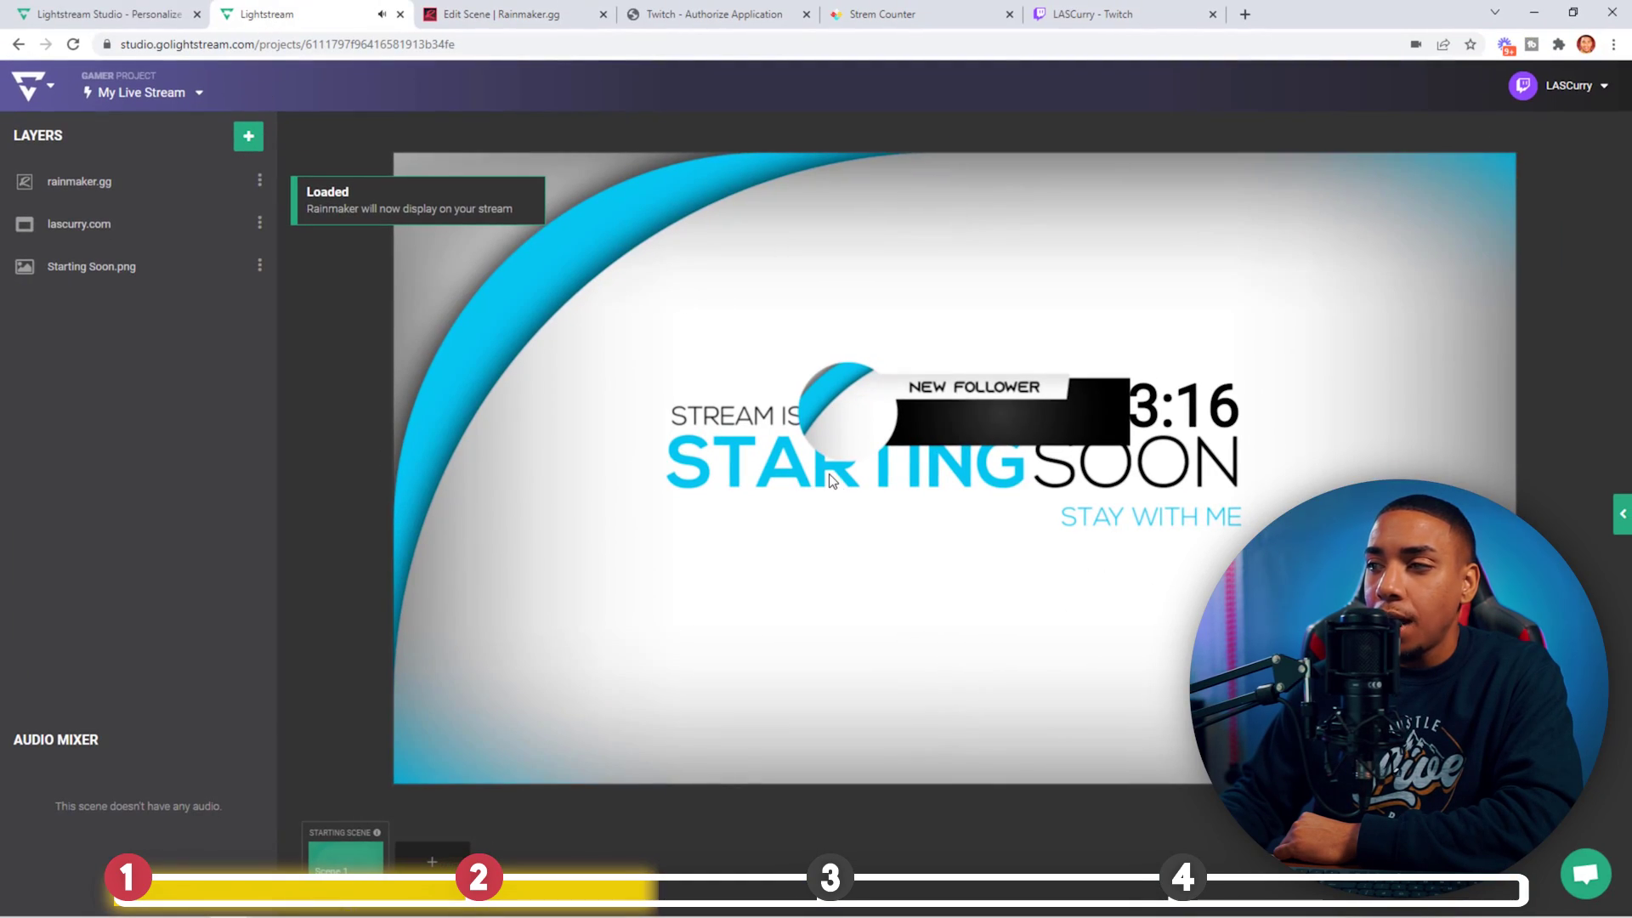
left_click_drag(981, 398, 1282, 246)
Deselect the alert layer and return to the Rainmaker.gg overlay page
left_click(354, 324)
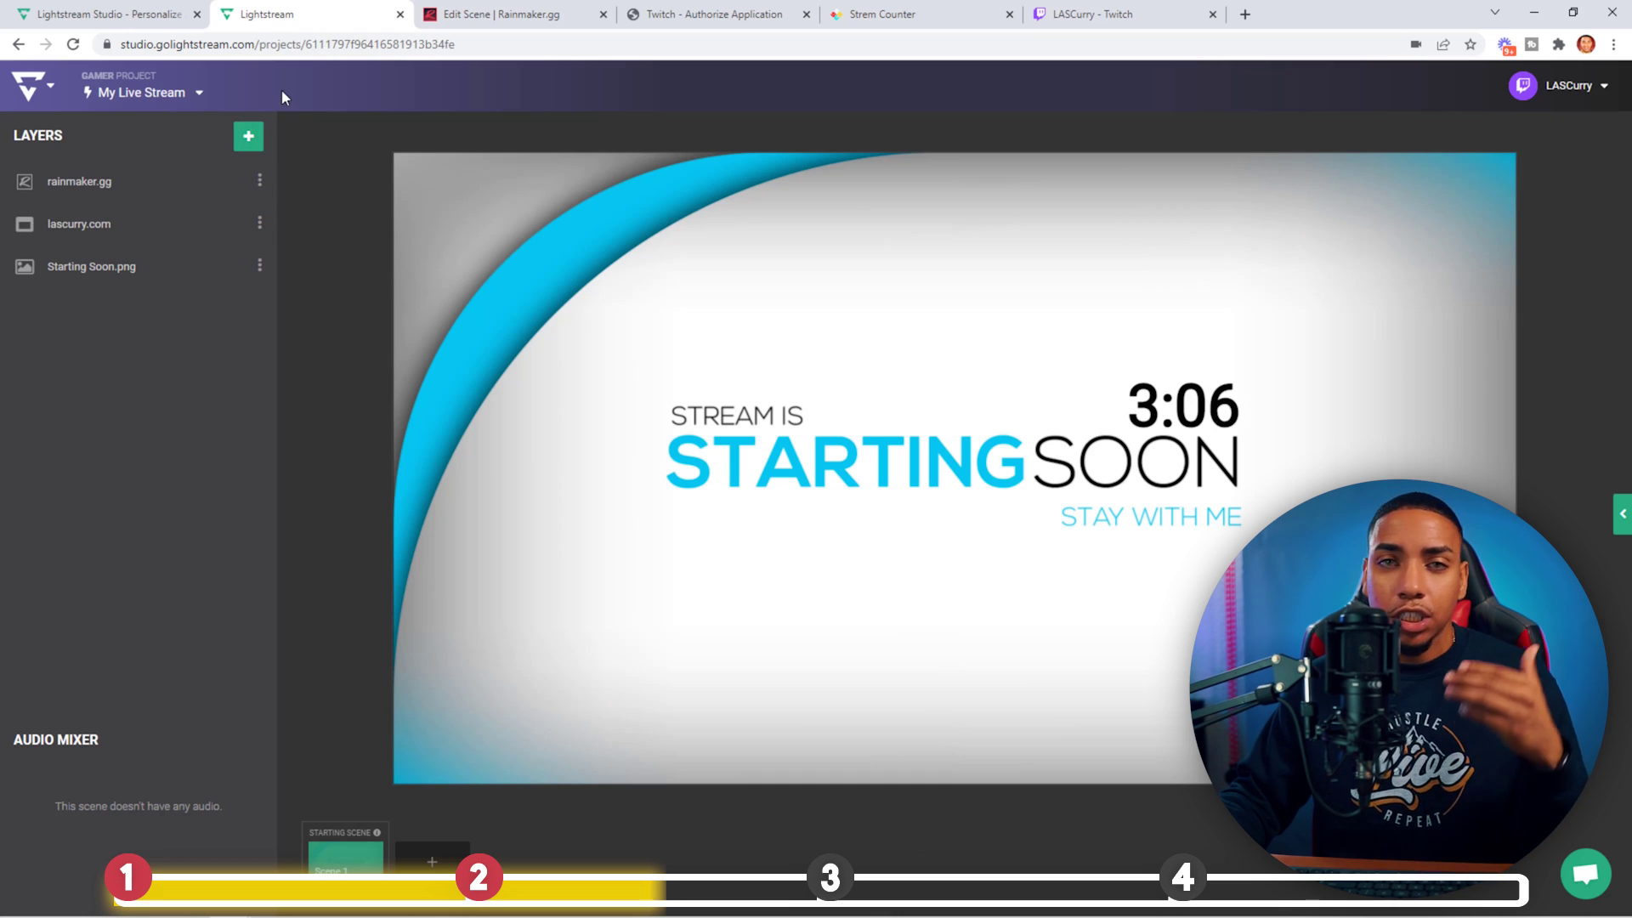
left_click(464, 17)
Create a new Rainmaker.gg overlay named 'Chat'
left_click(79, 93)
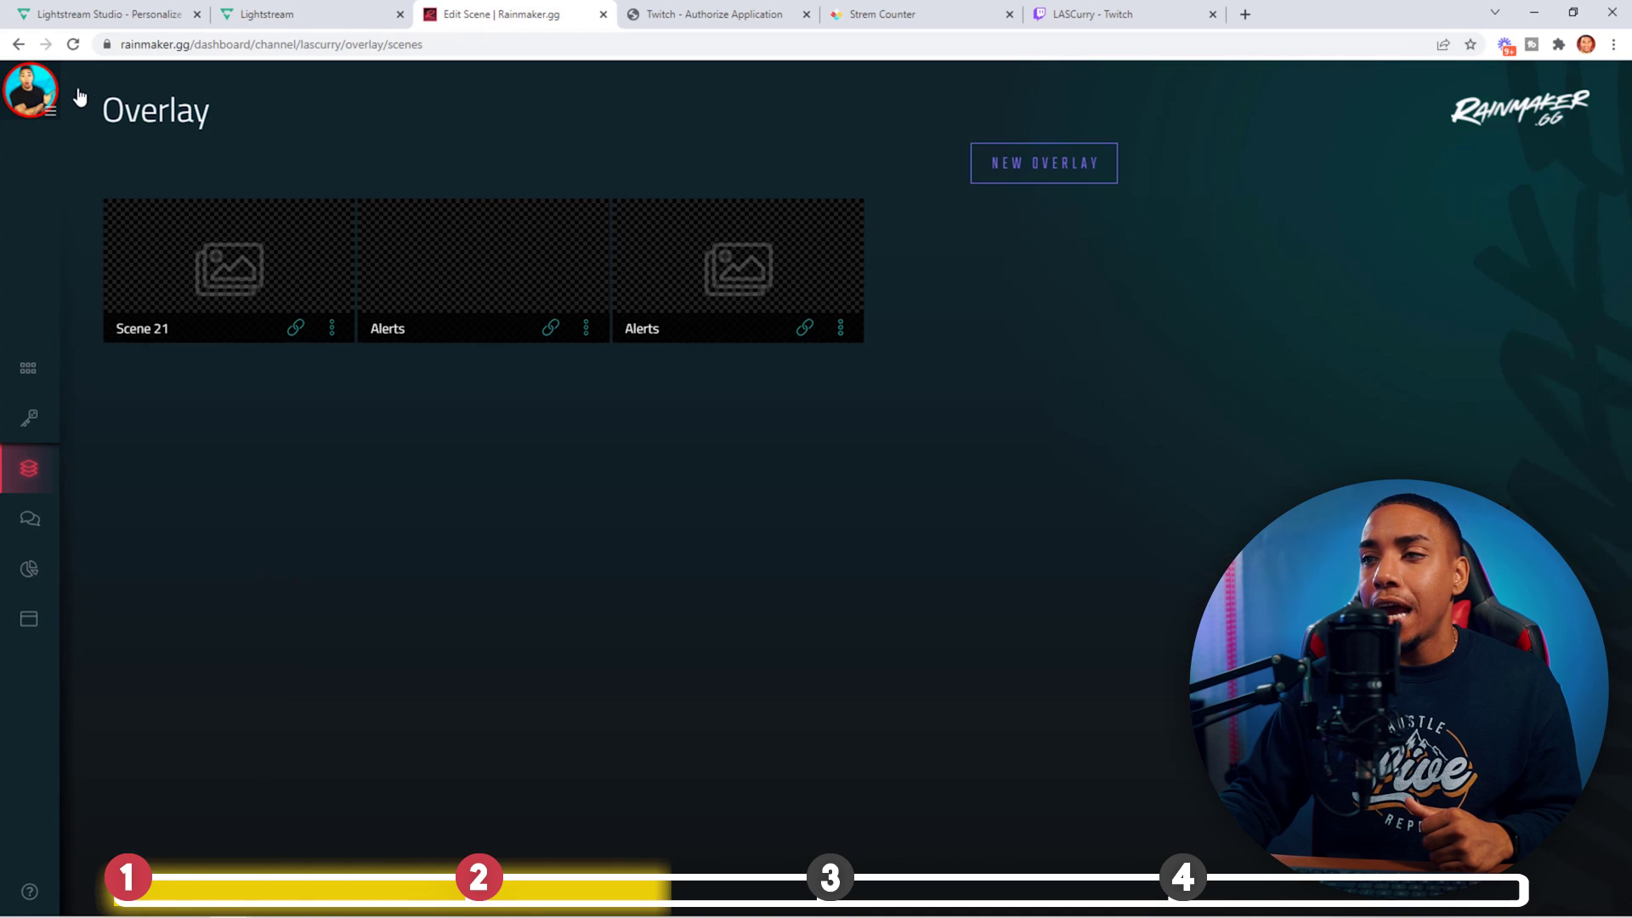
left_click(1035, 163)
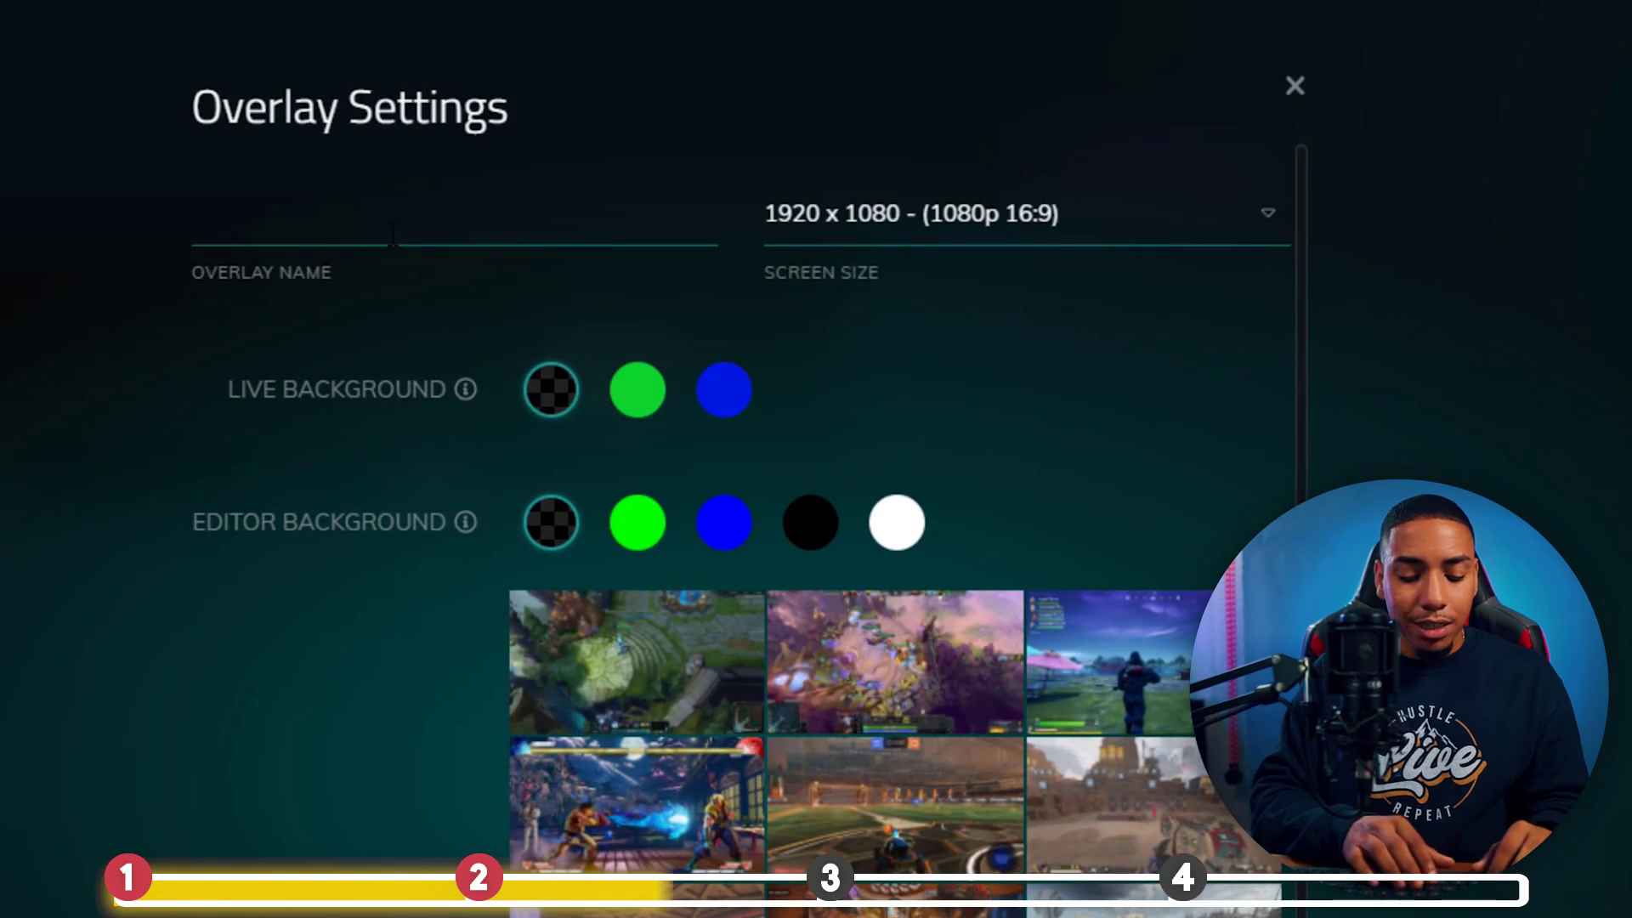
left_click(393, 228)
type("Chat")
scroll(693, 450, "down", 8)
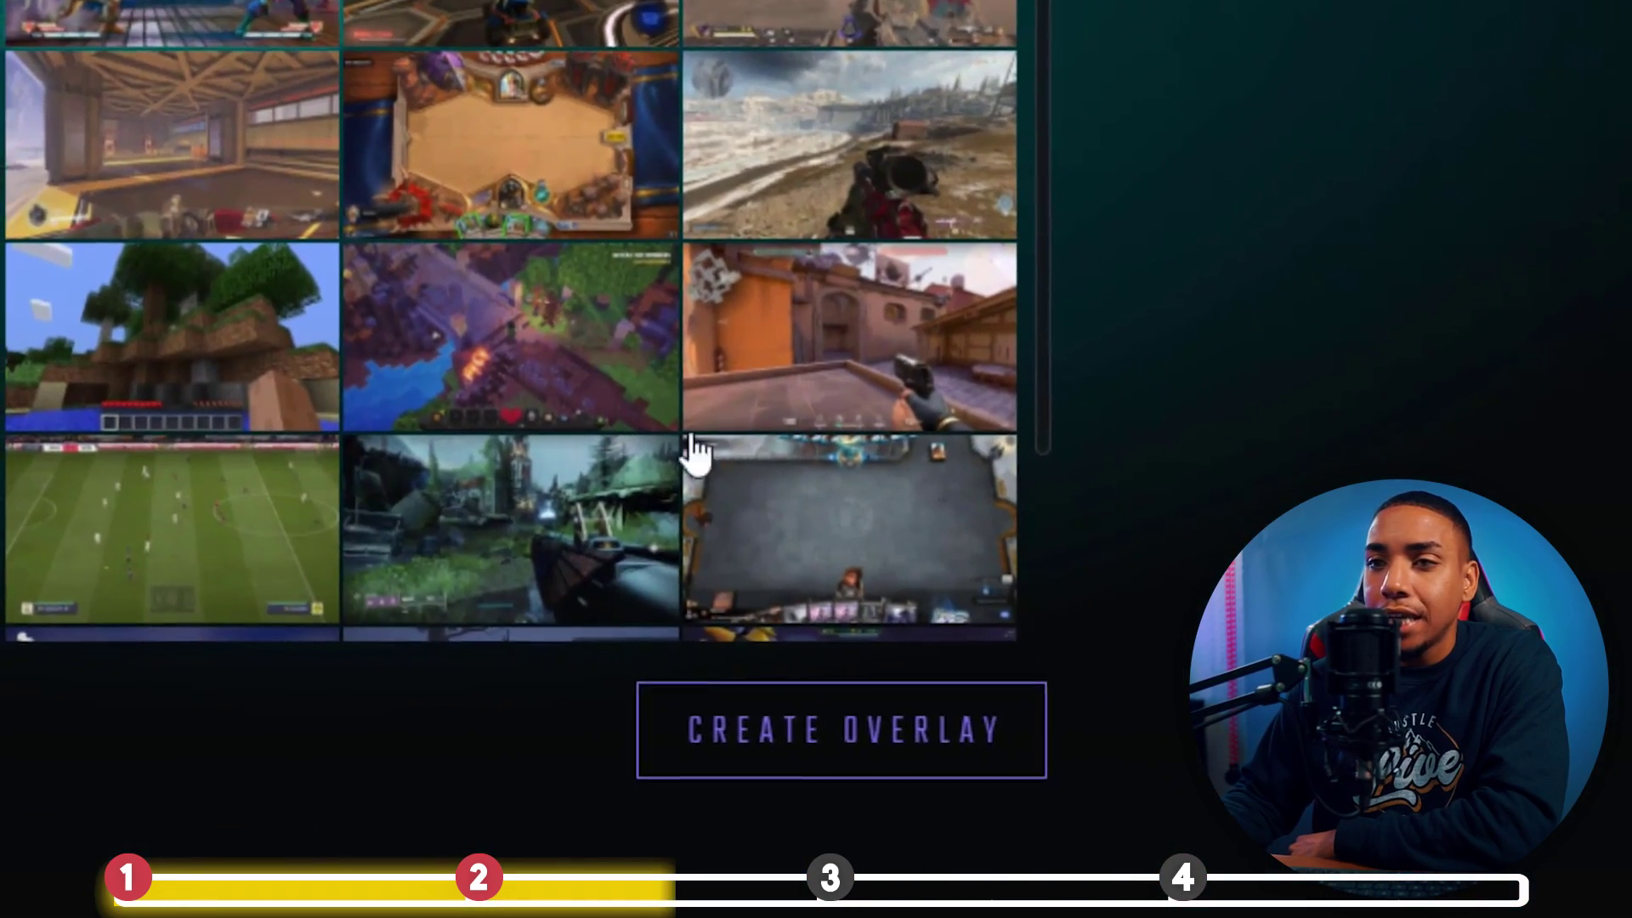
left_click(867, 757)
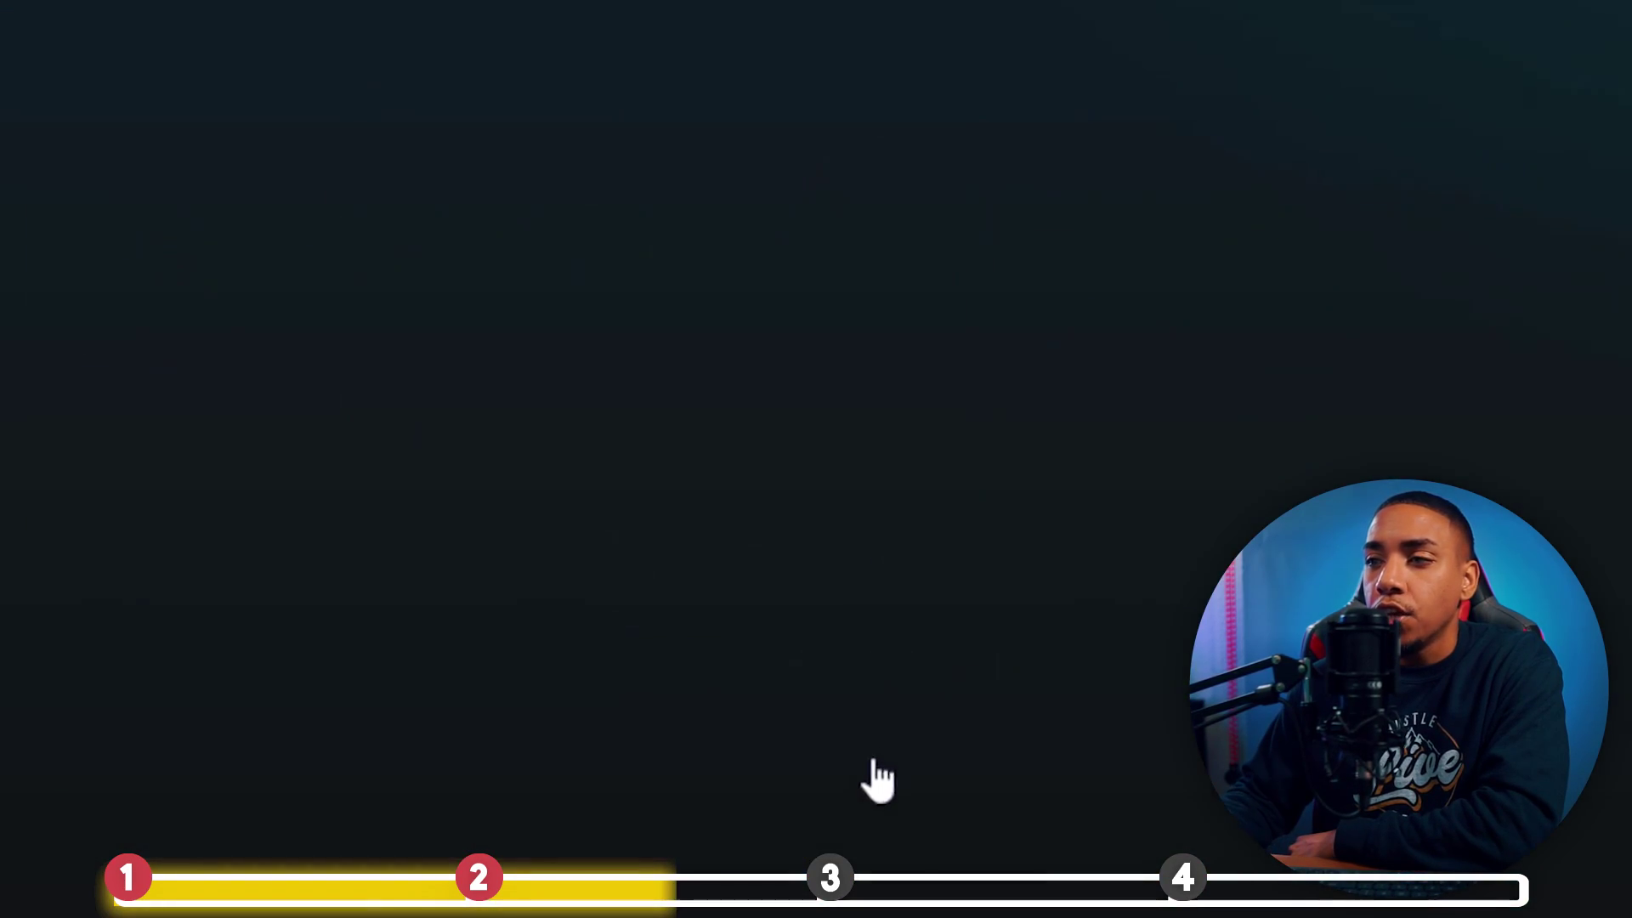
Add a chat layer to the Chat overlay and snap it into the bottom-left corner
left_click(986, 243)
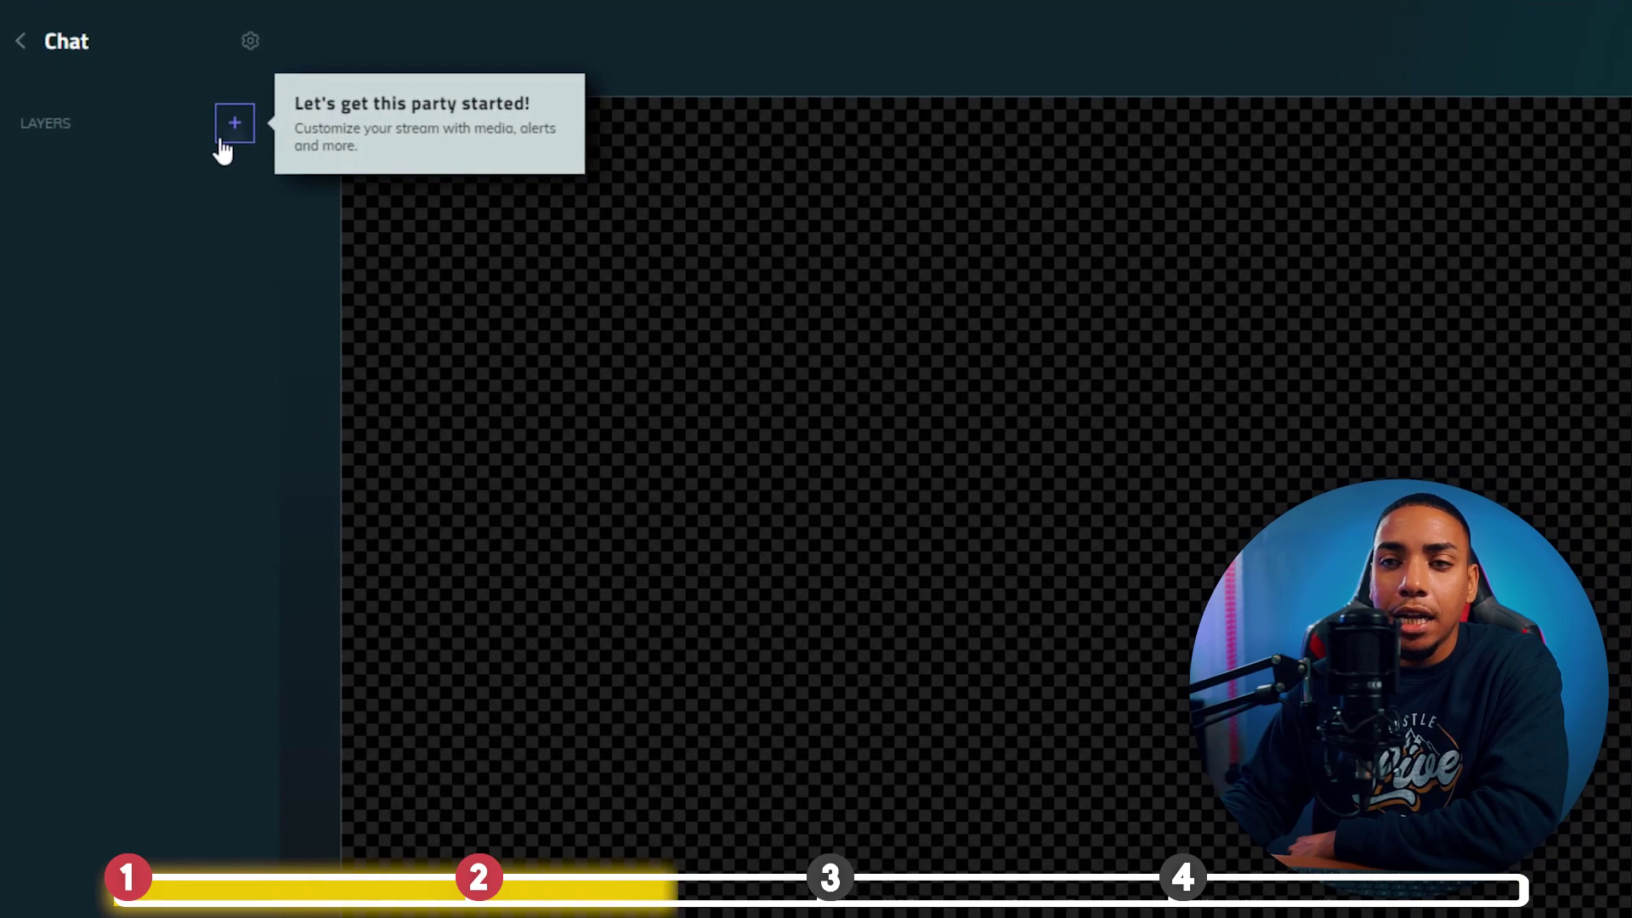
left_click(226, 140)
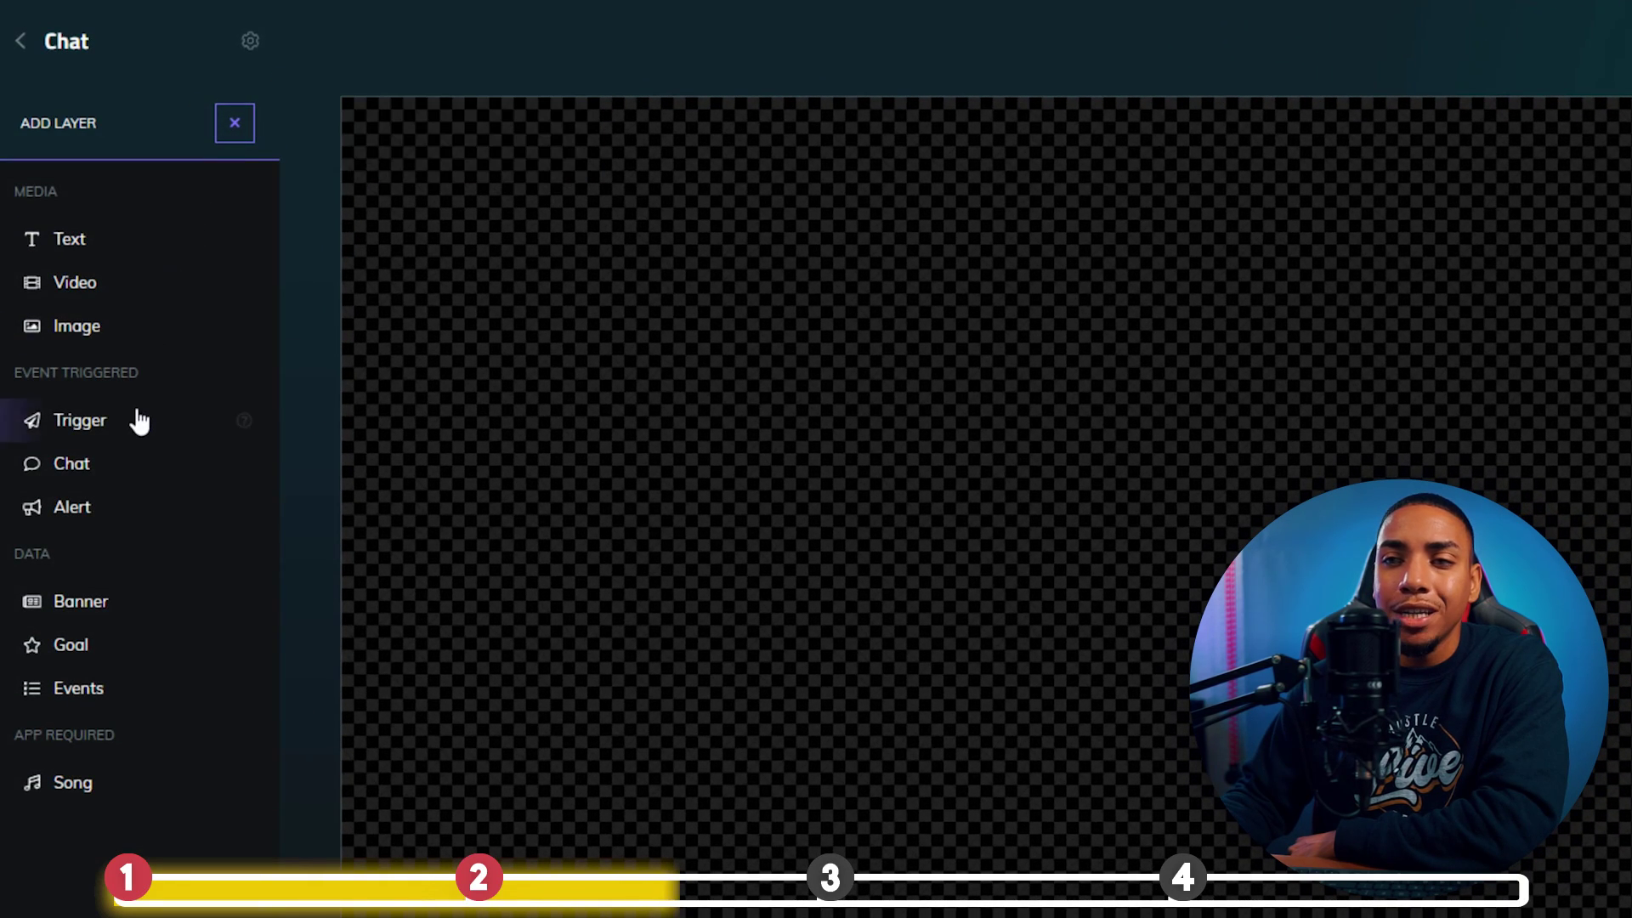
left_click(120, 462)
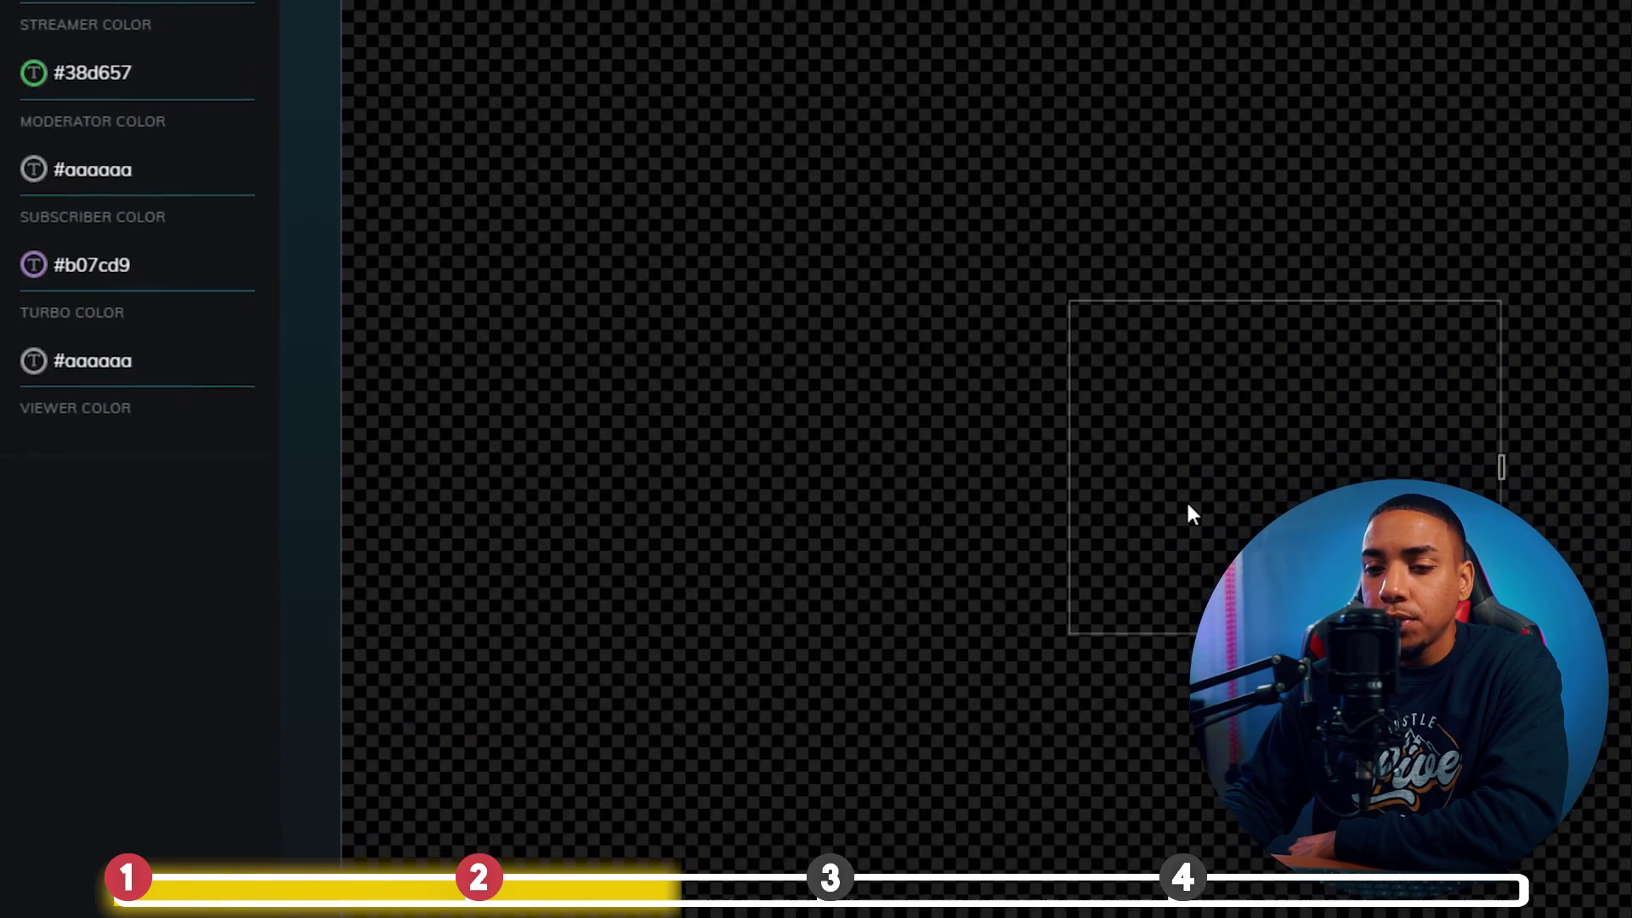
left_click_drag(1185, 510, 610, 689)
left_click_drag(559, 821, 592, 670)
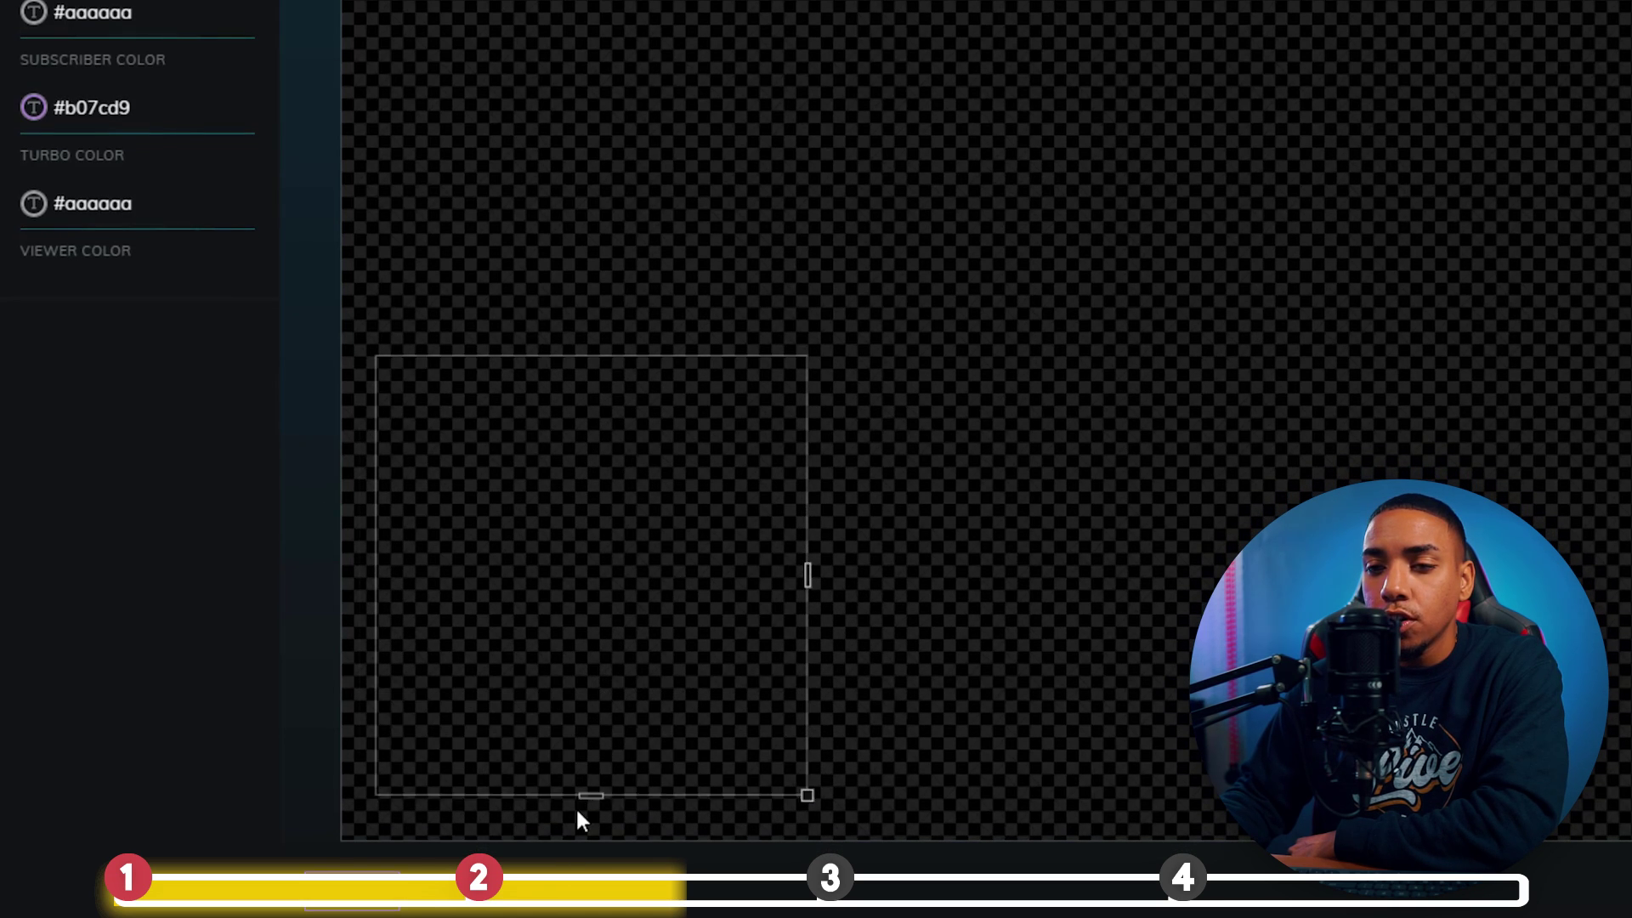
left_click_drag(585, 725, 560, 734)
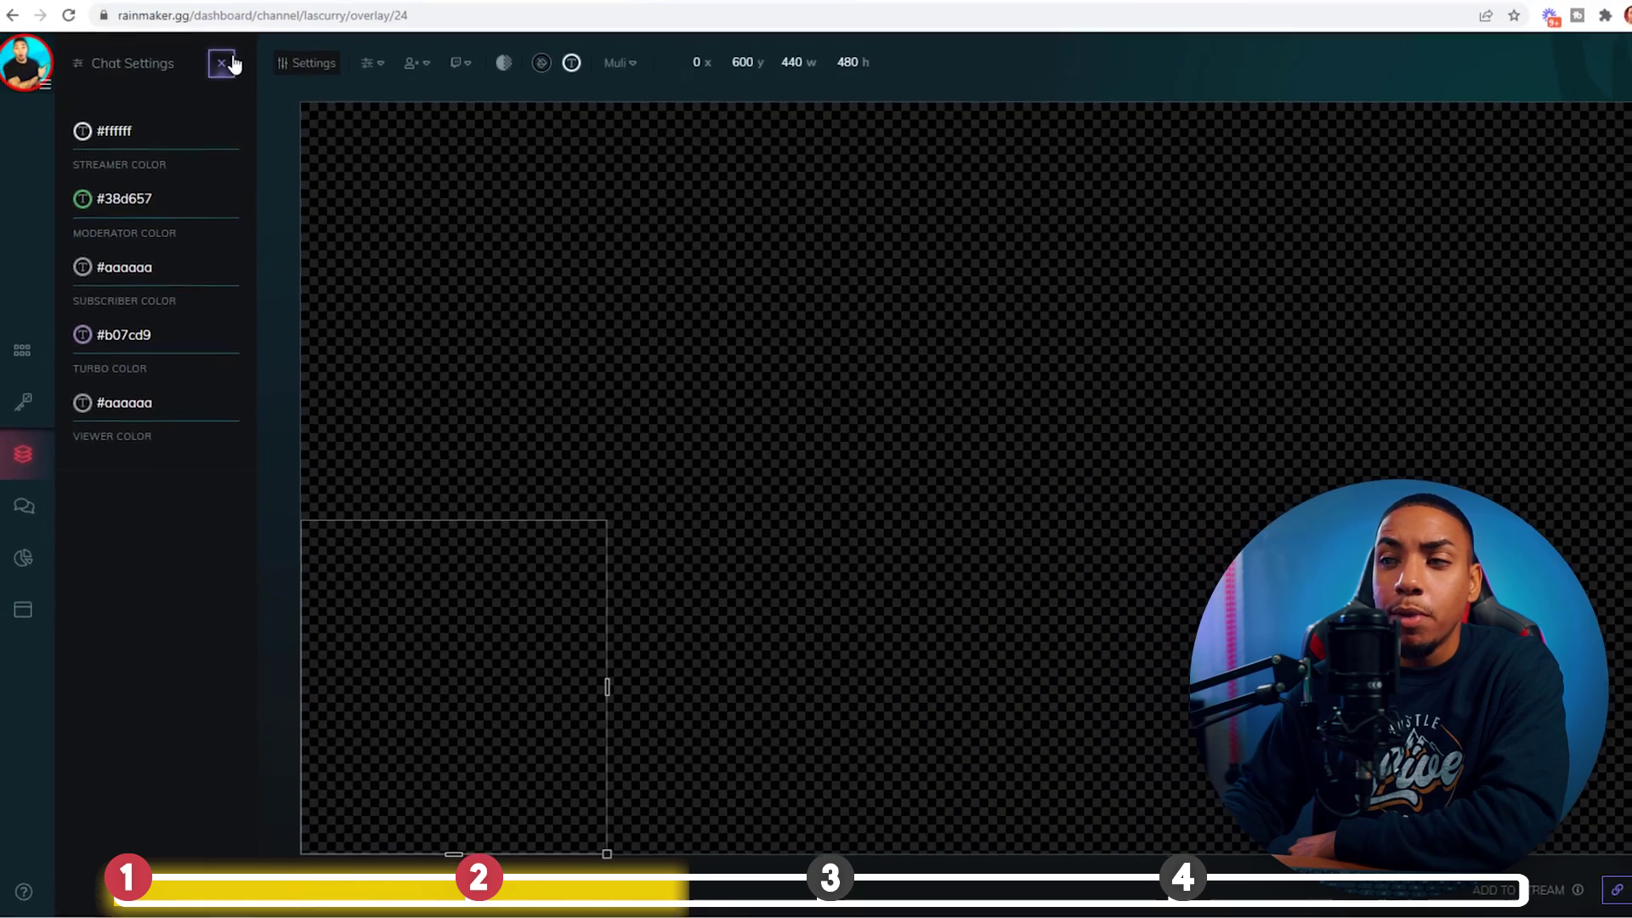
Copy the Chat overlay's link from the overlay list
left_click(226, 62)
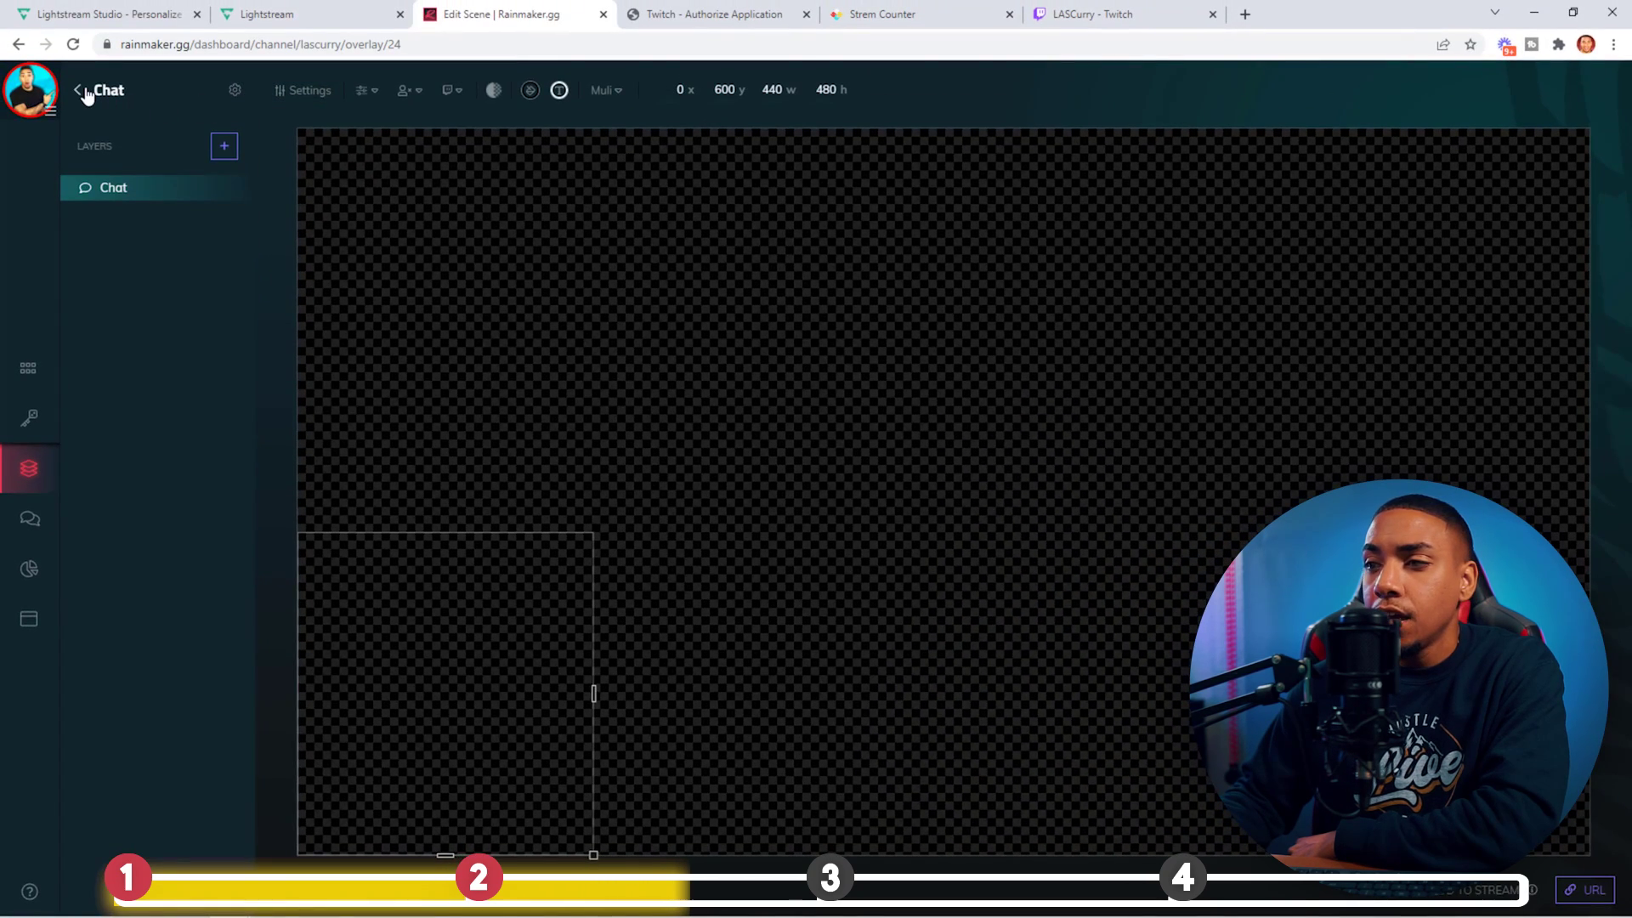
left_click(86, 95)
left_click(1057, 330)
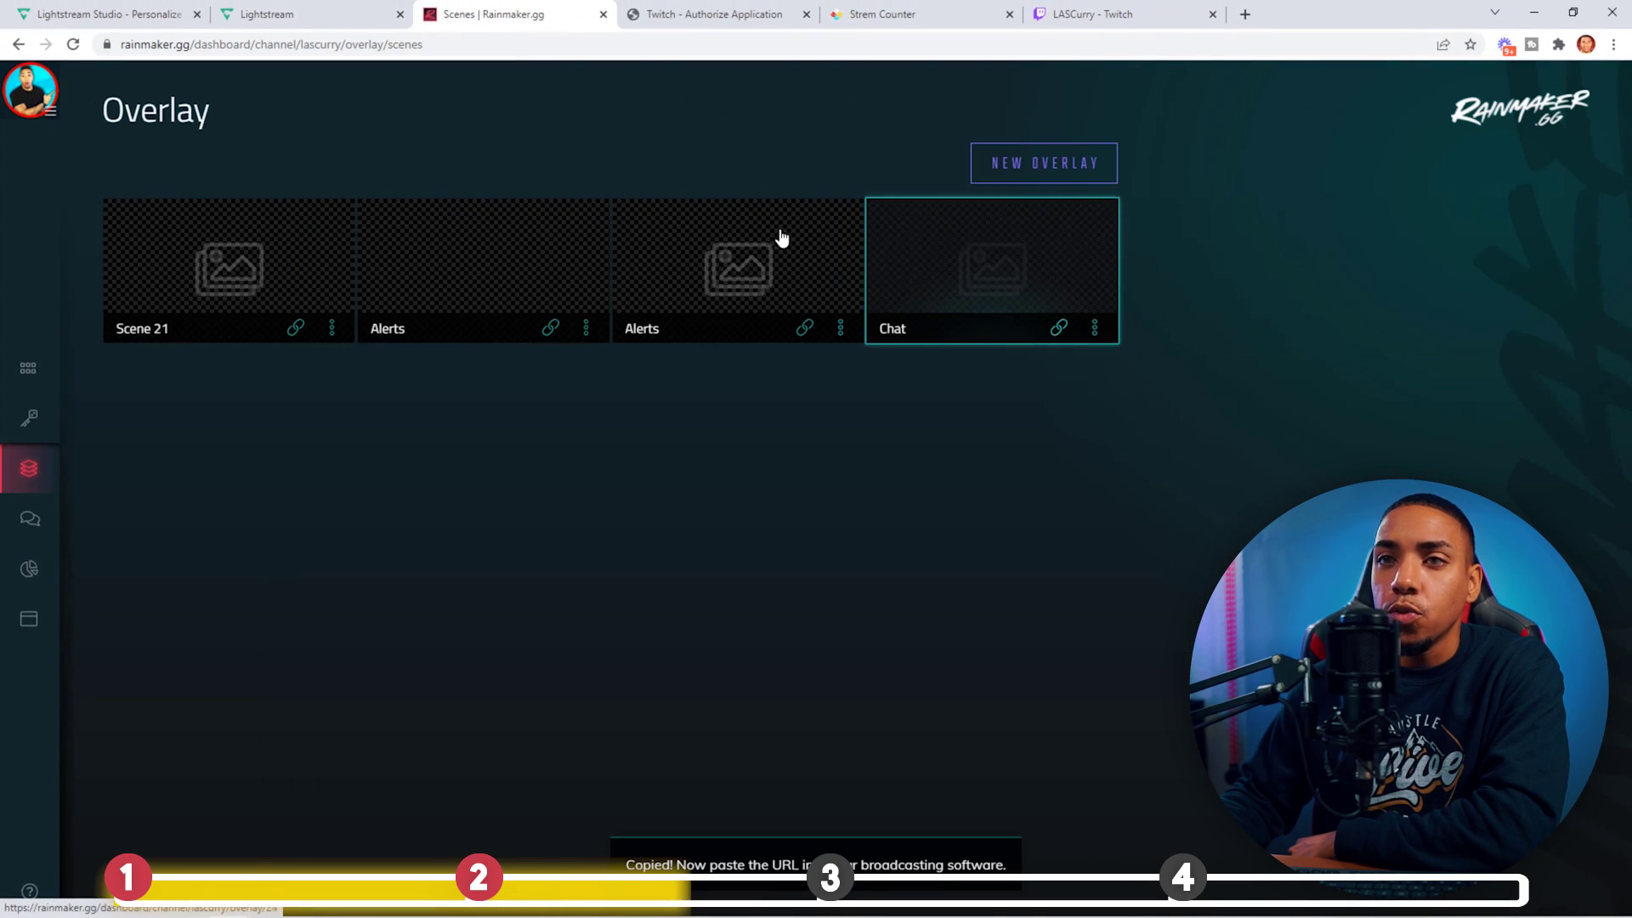
left_click(297, 13)
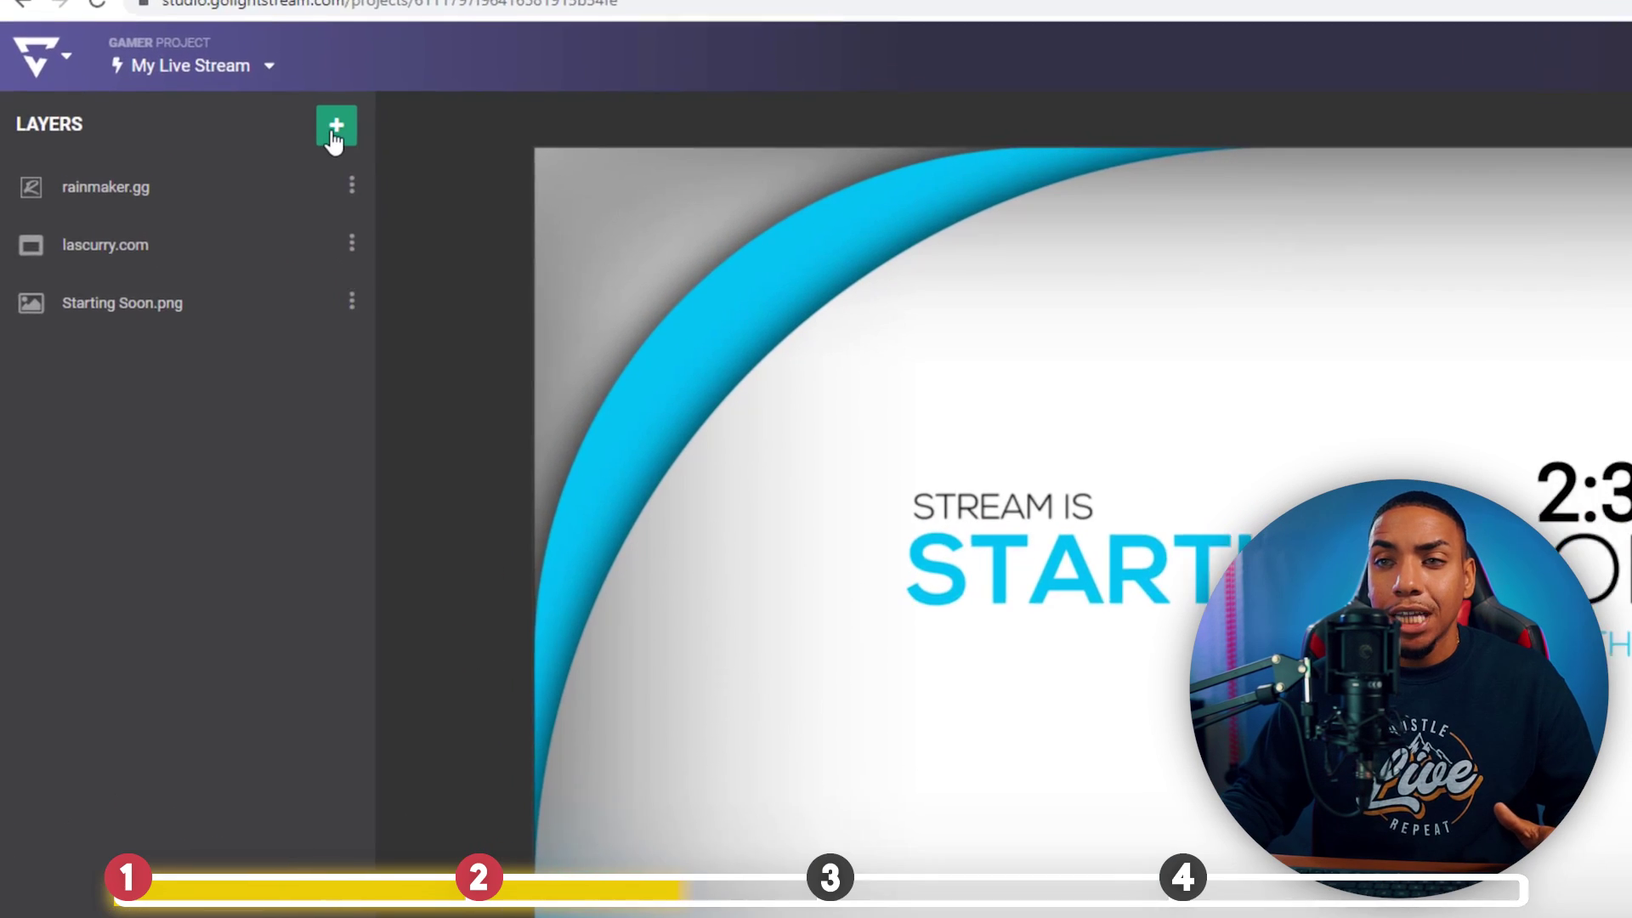
Add a Rainmaker 3rd-party integration layer and paste the Chat overlay URL into it
left_click(264, 134)
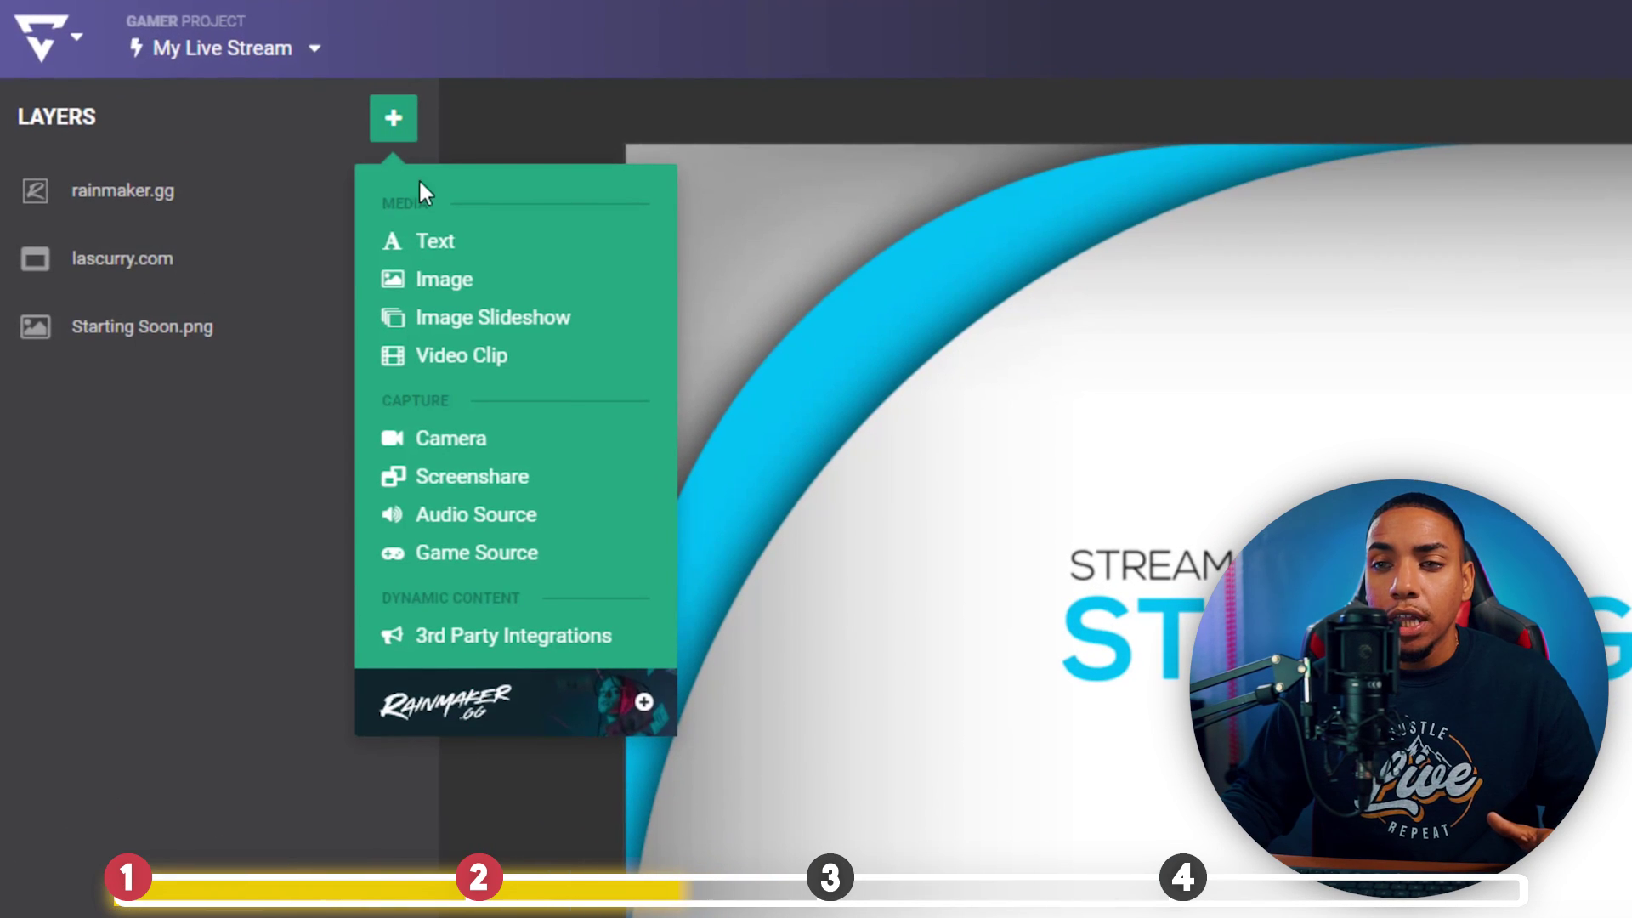
left_click(519, 637)
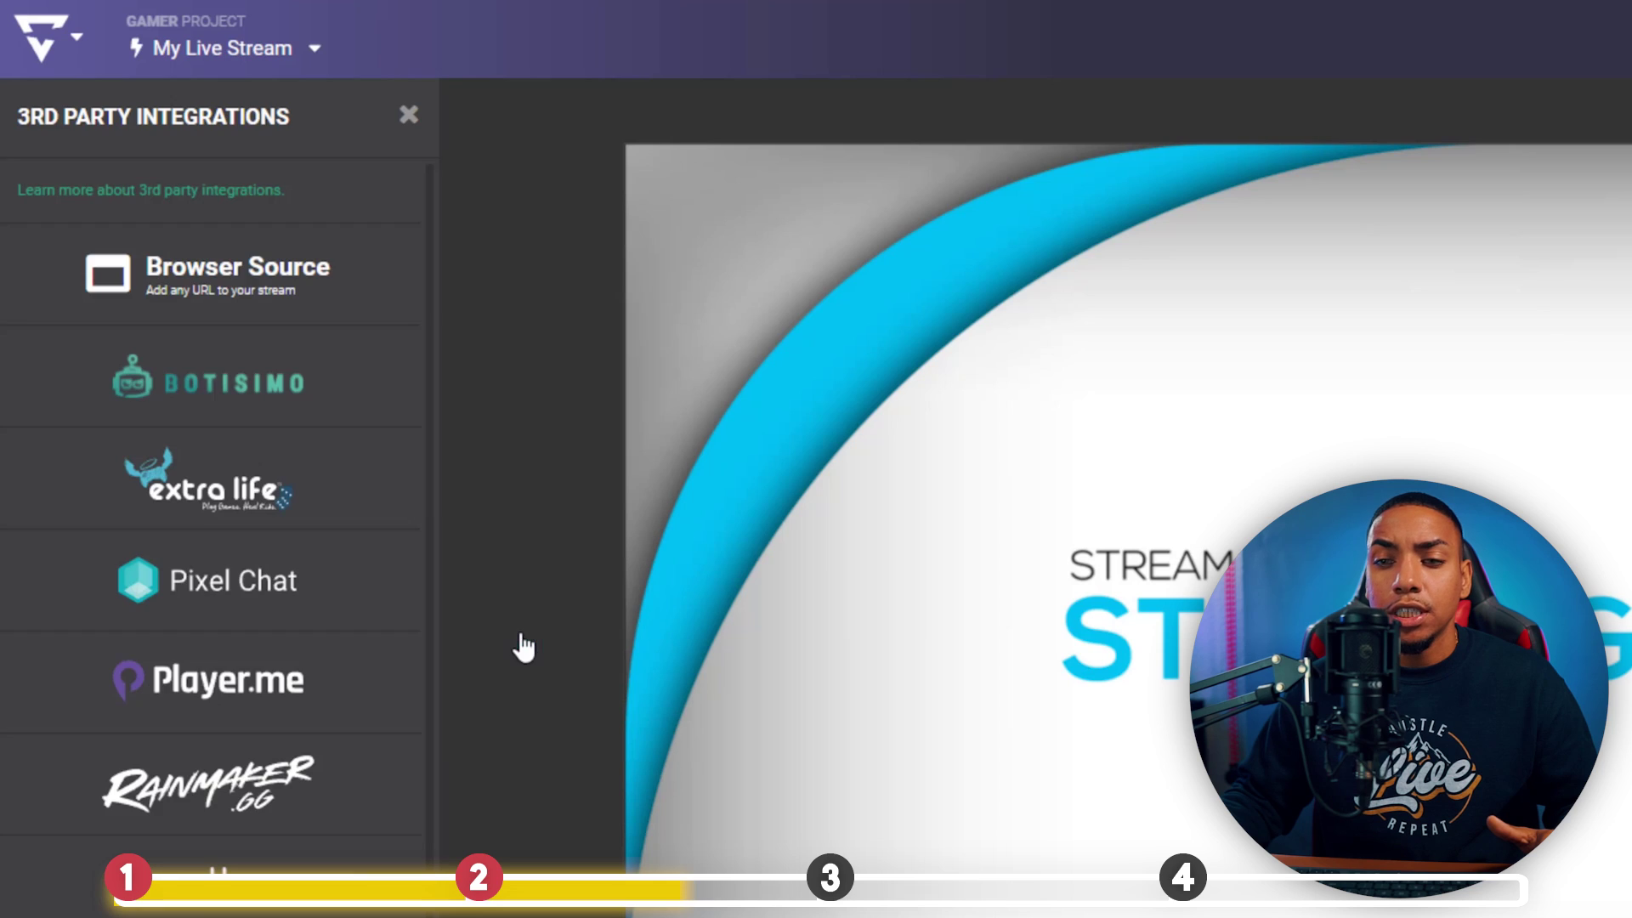
scroll(281, 809, "down", 2)
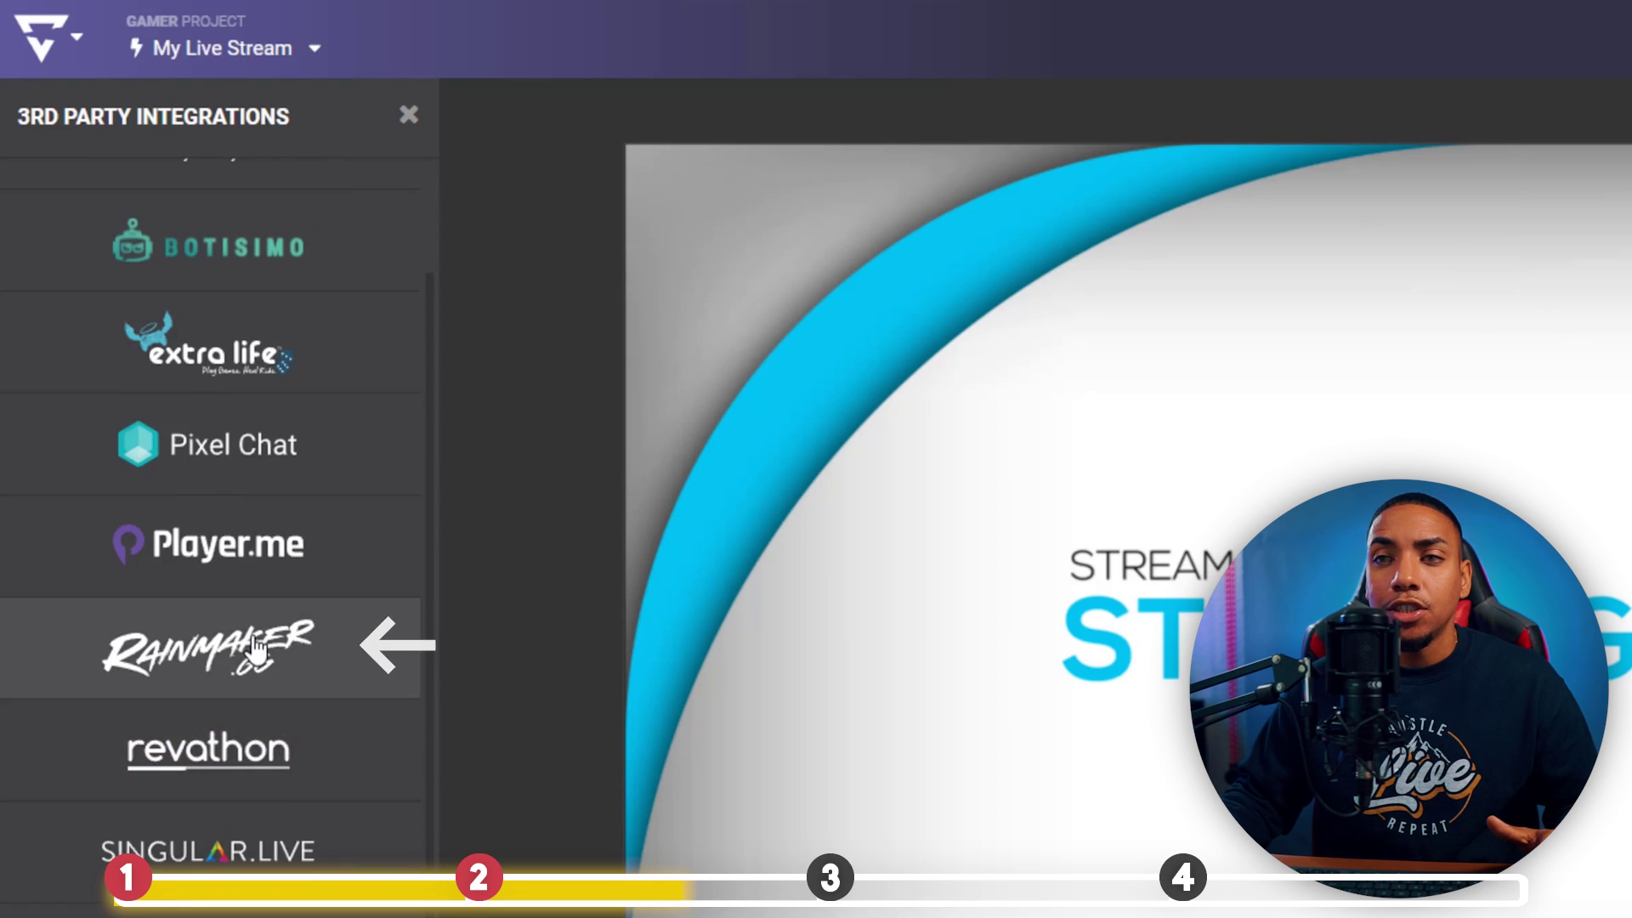
left_click(255, 650)
right_click(255, 248)
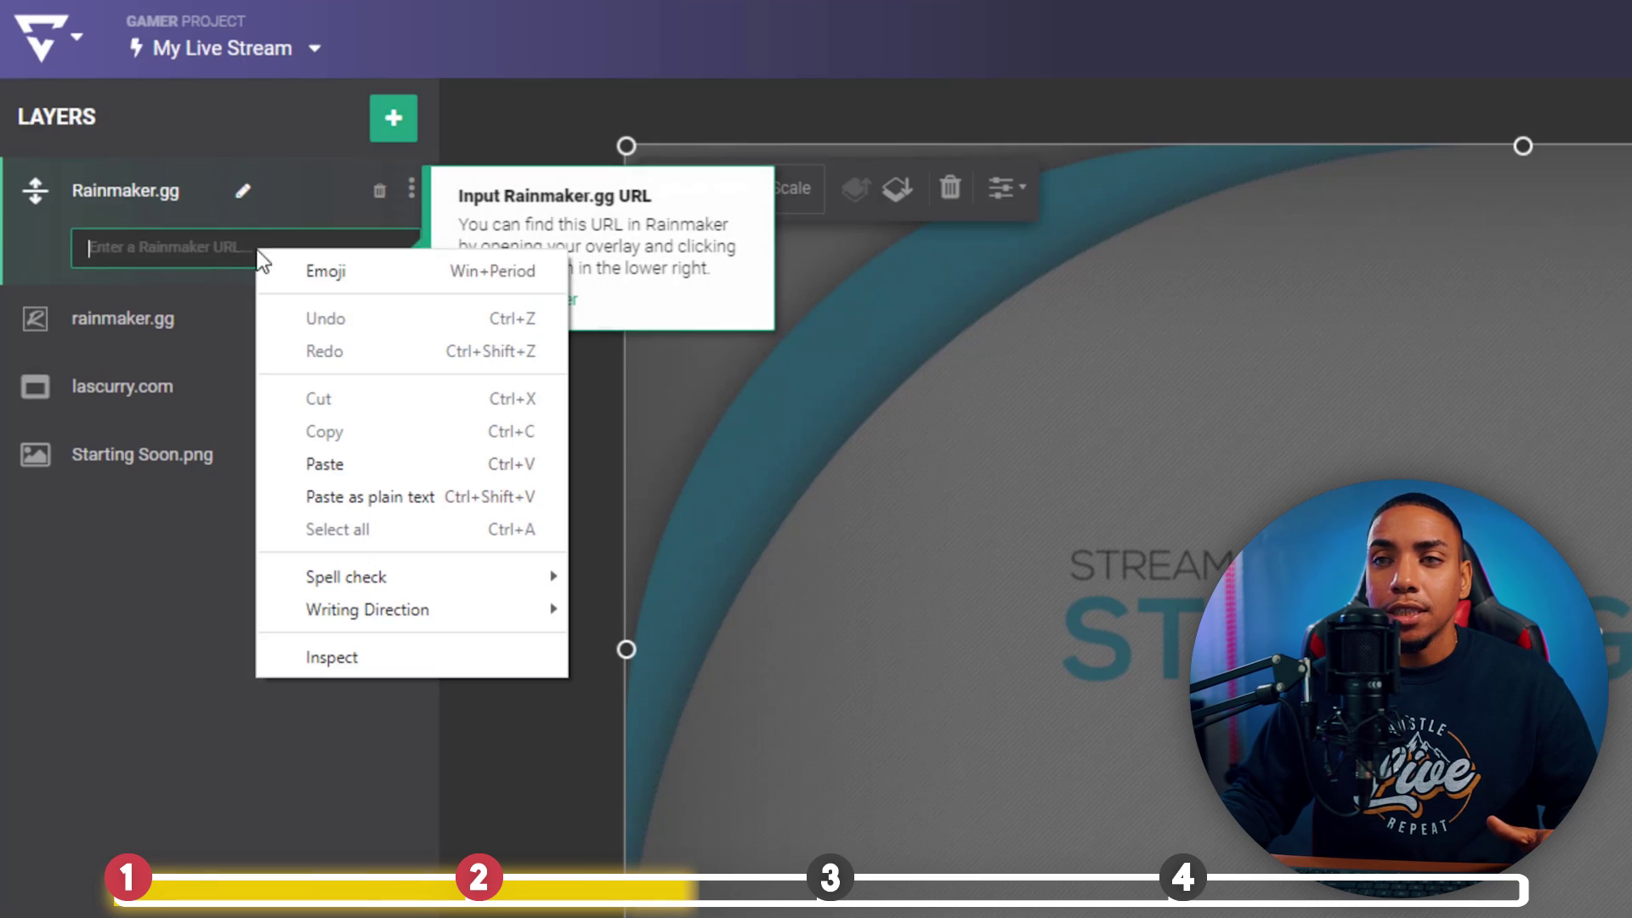
left_click(371, 465)
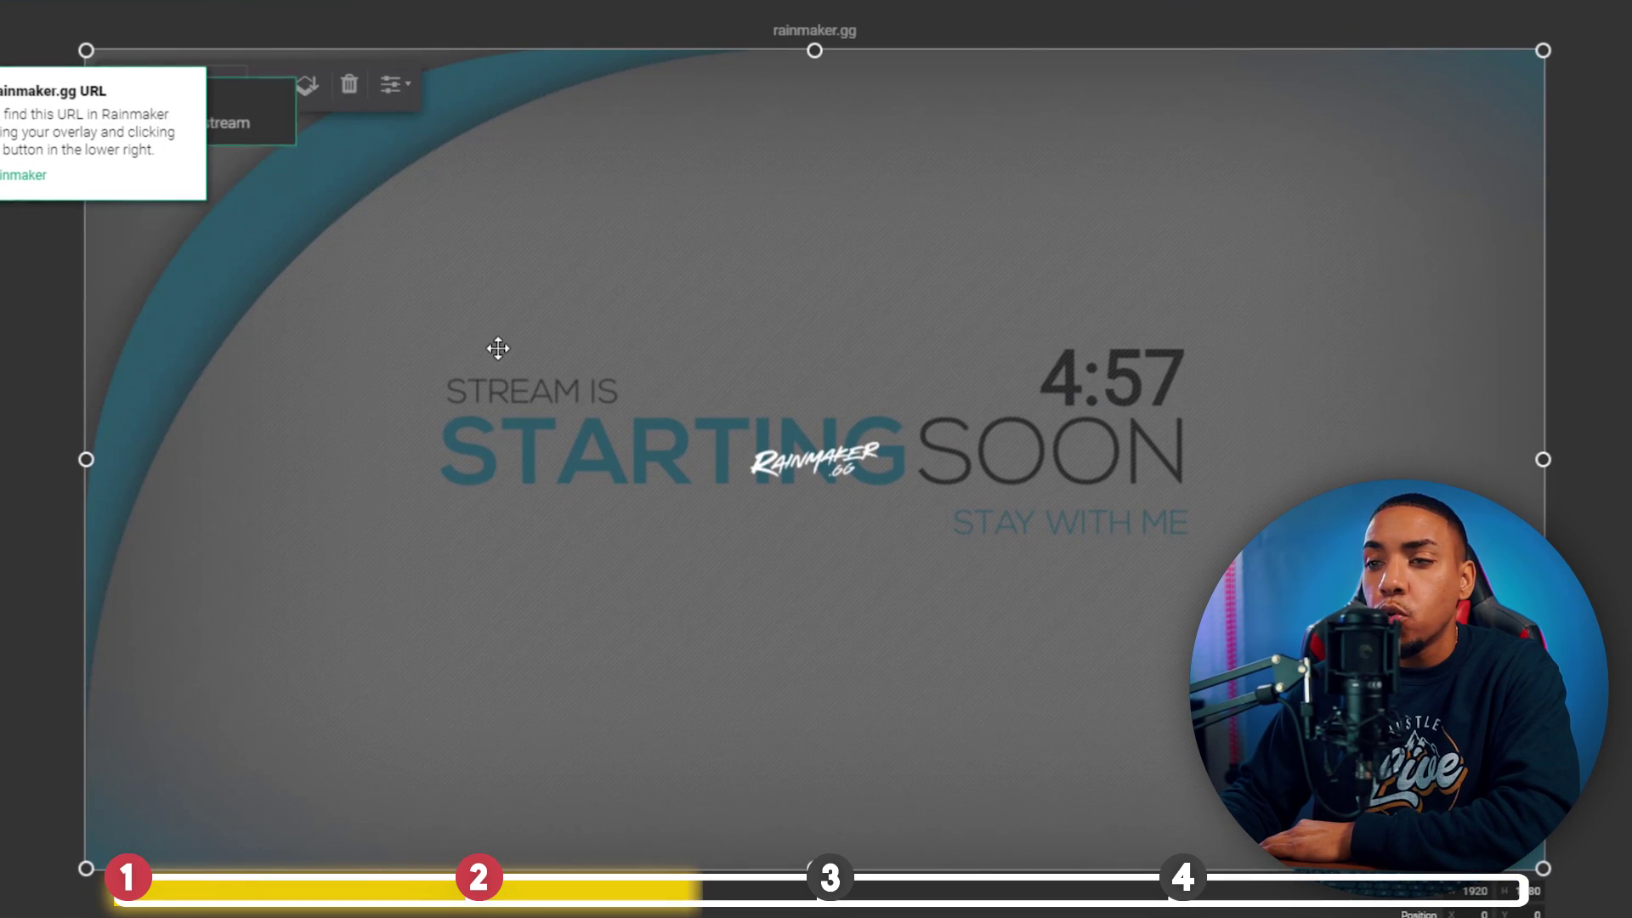
Deselect the Rainmaker layer and create a New Scene beside the starting scene
left_click(42, 387)
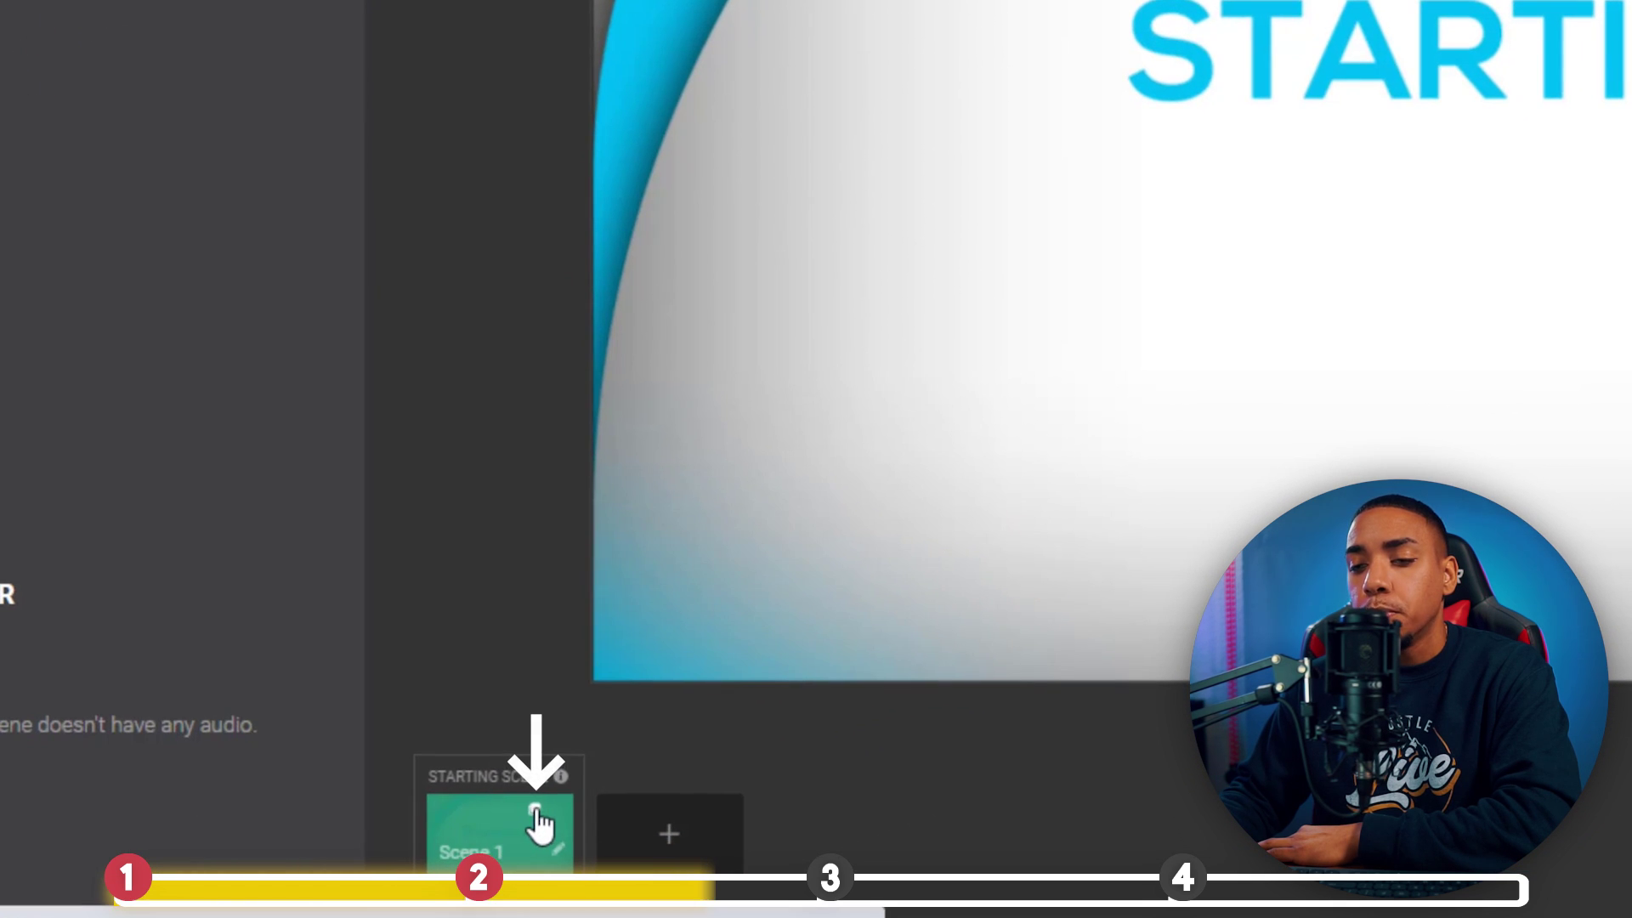
left_click(535, 809)
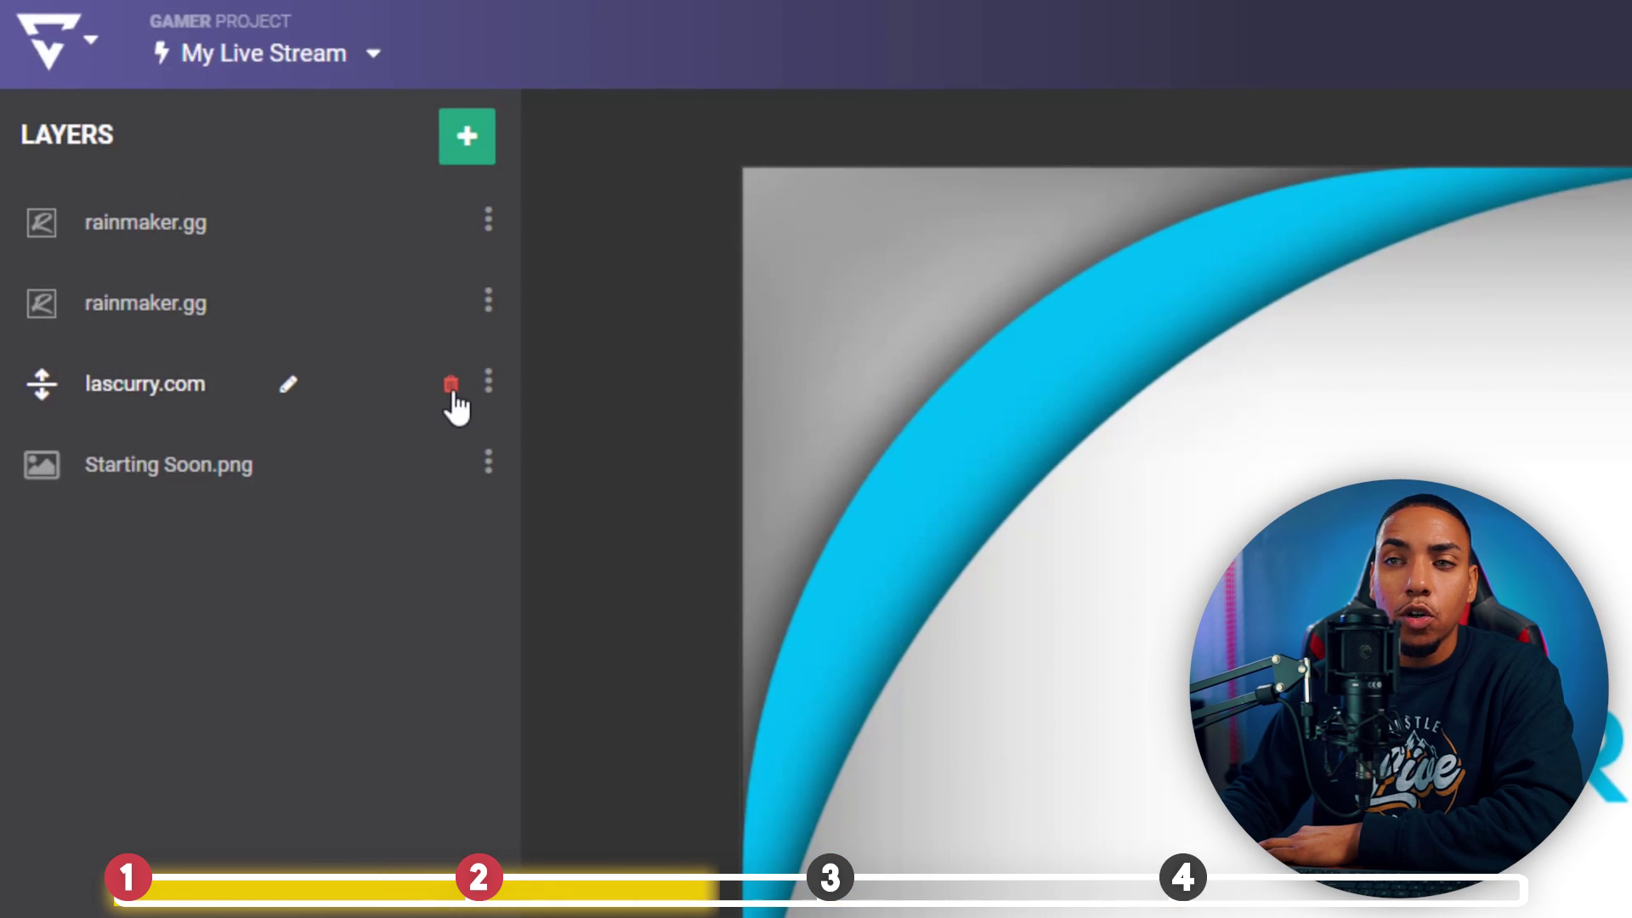
Delete the lascurry.com and Starting Soon.png layers and add the WebcamPosition1080.jpg guide image
left_click(452, 389)
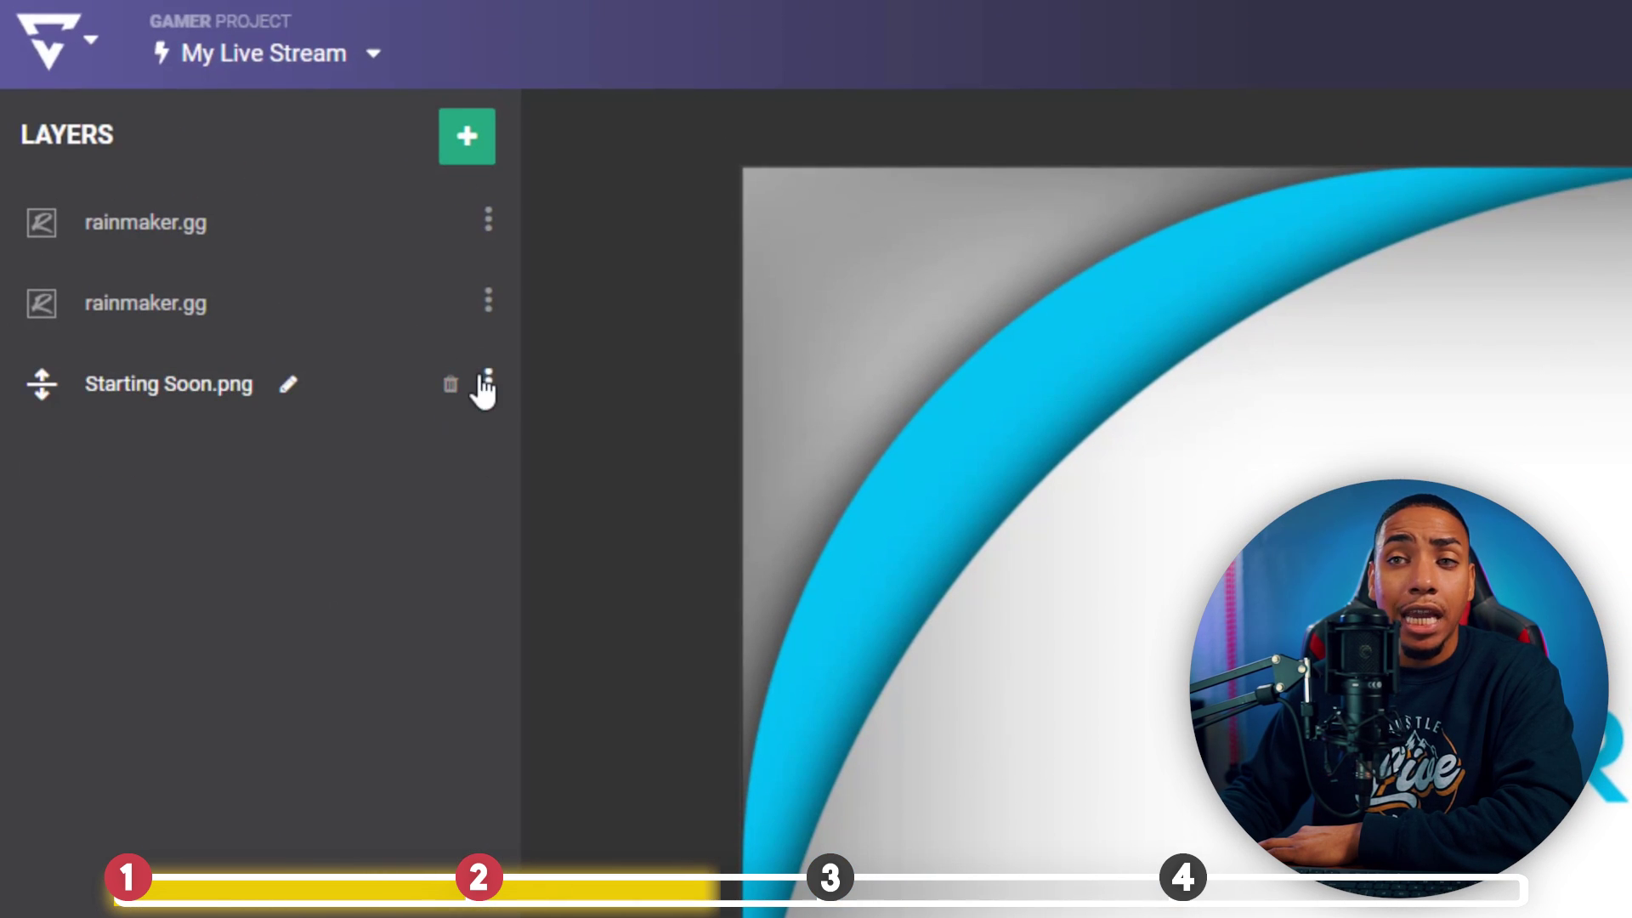
left_click(453, 387)
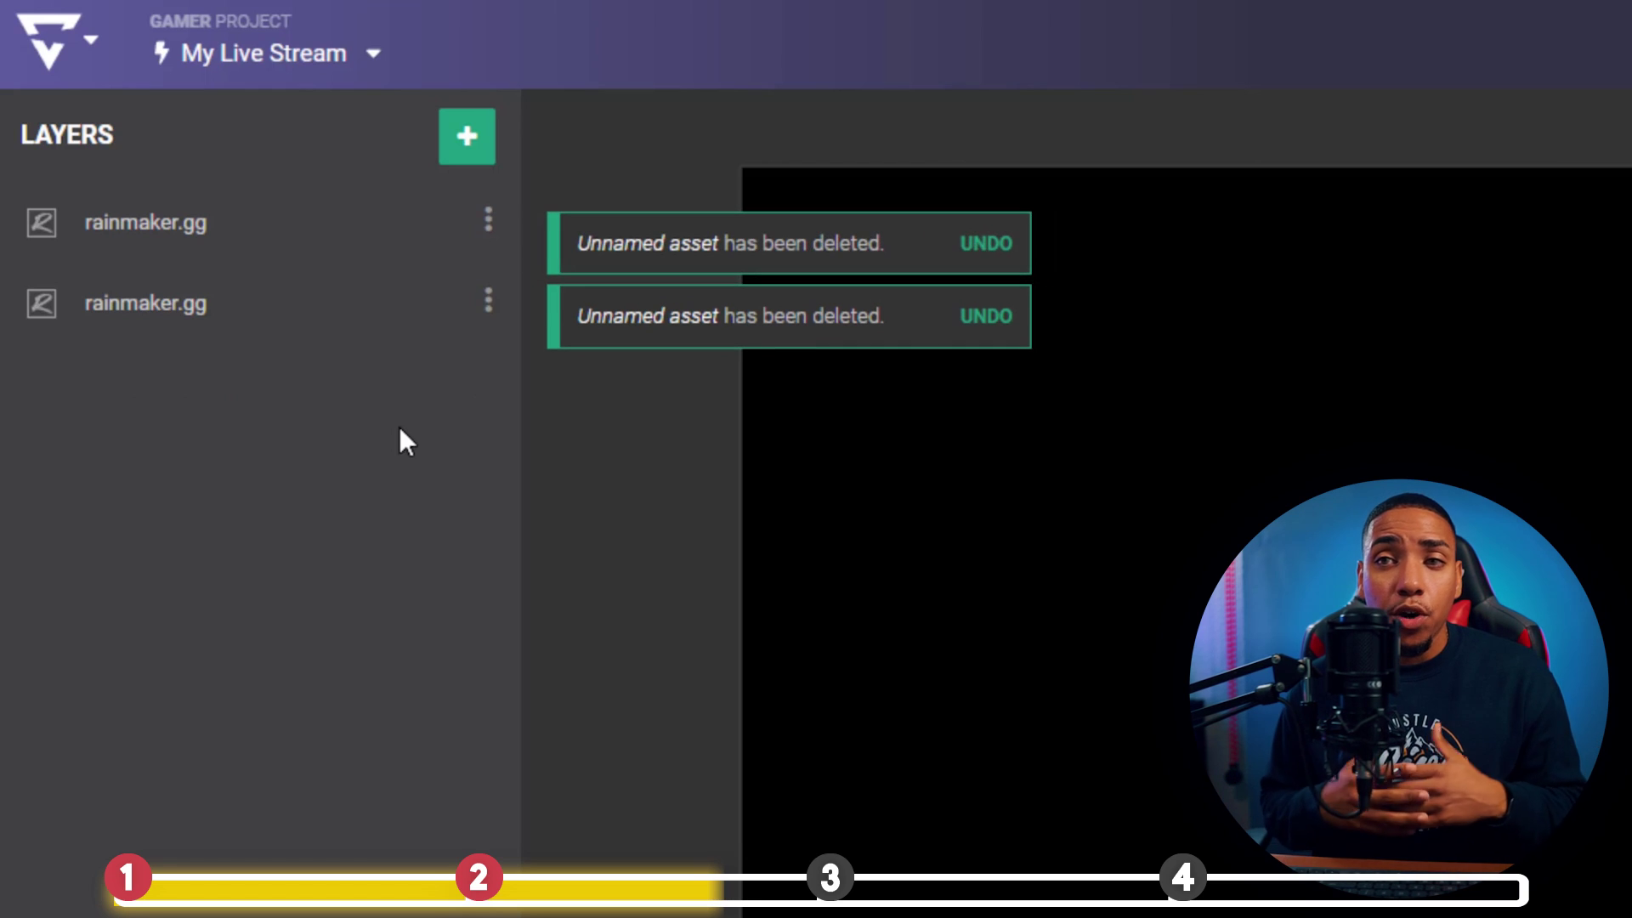
left_click(467, 136)
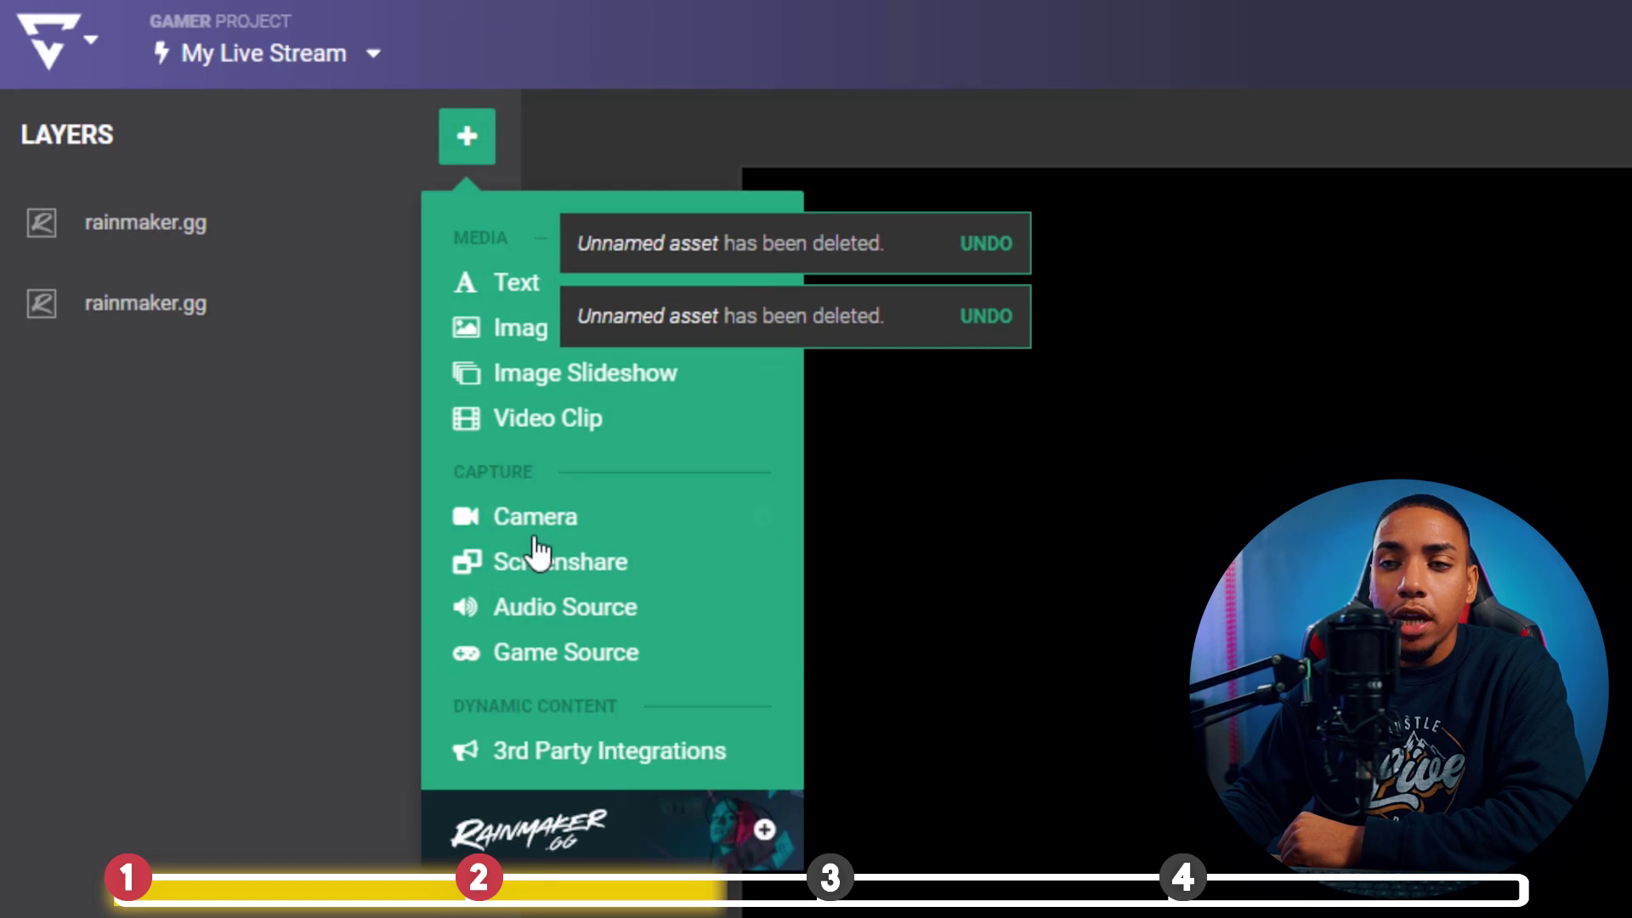
left_click(535, 327)
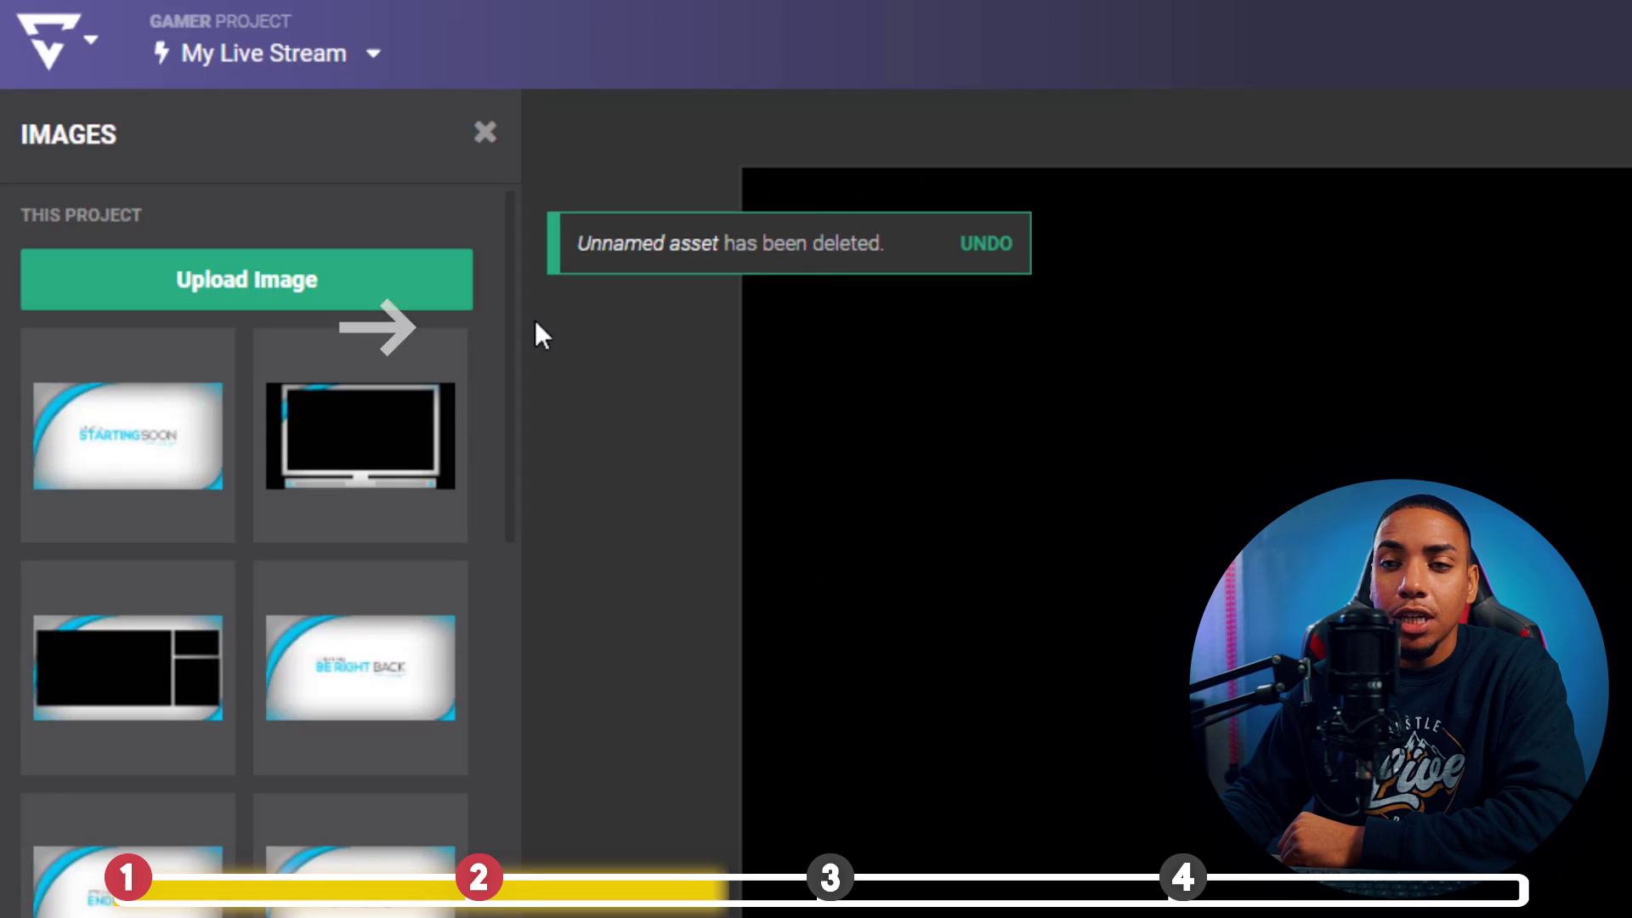
scroll(340, 795, "down", 2)
left_click(336, 790)
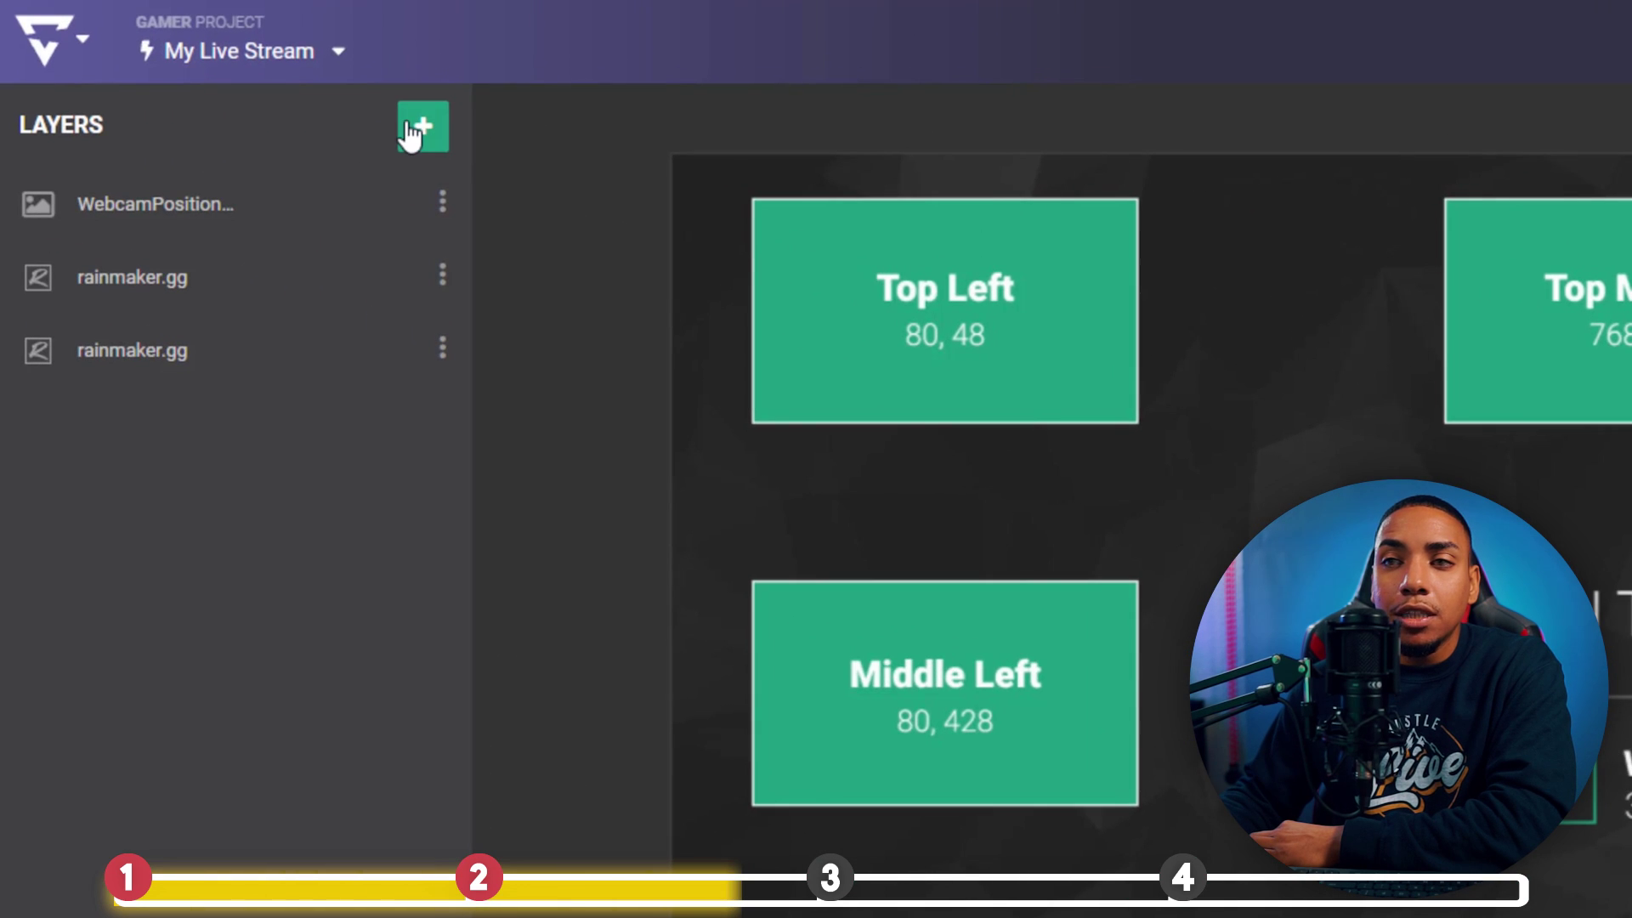
Add the Facecam.png frame image to the new scene
left_click(412, 131)
left_click(456, 301)
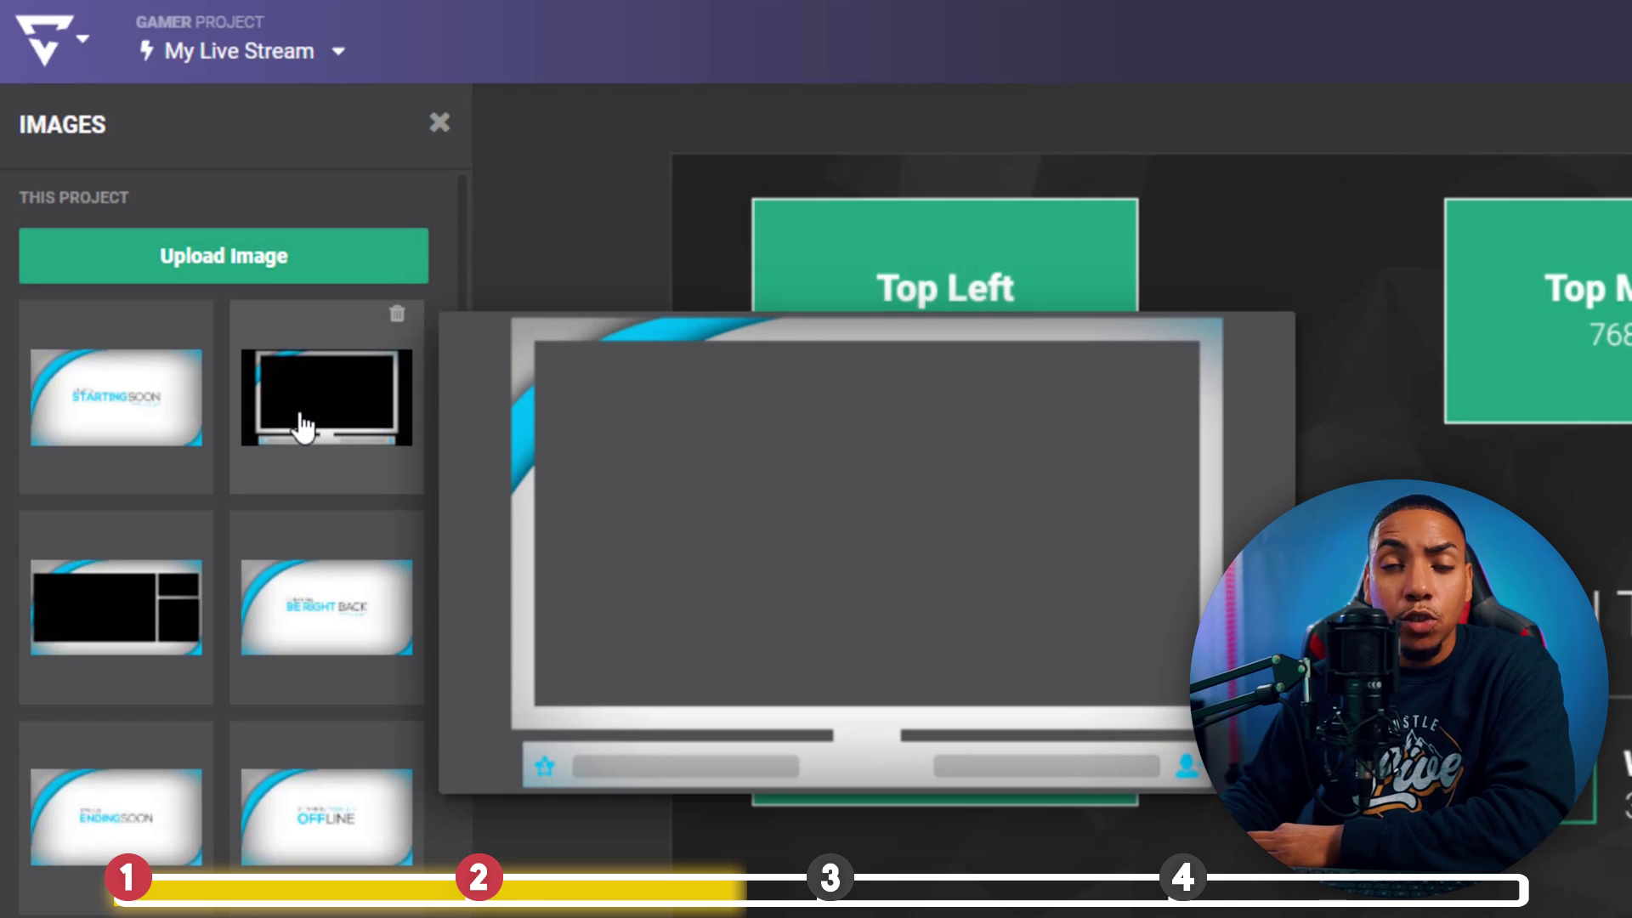
left_click(298, 425)
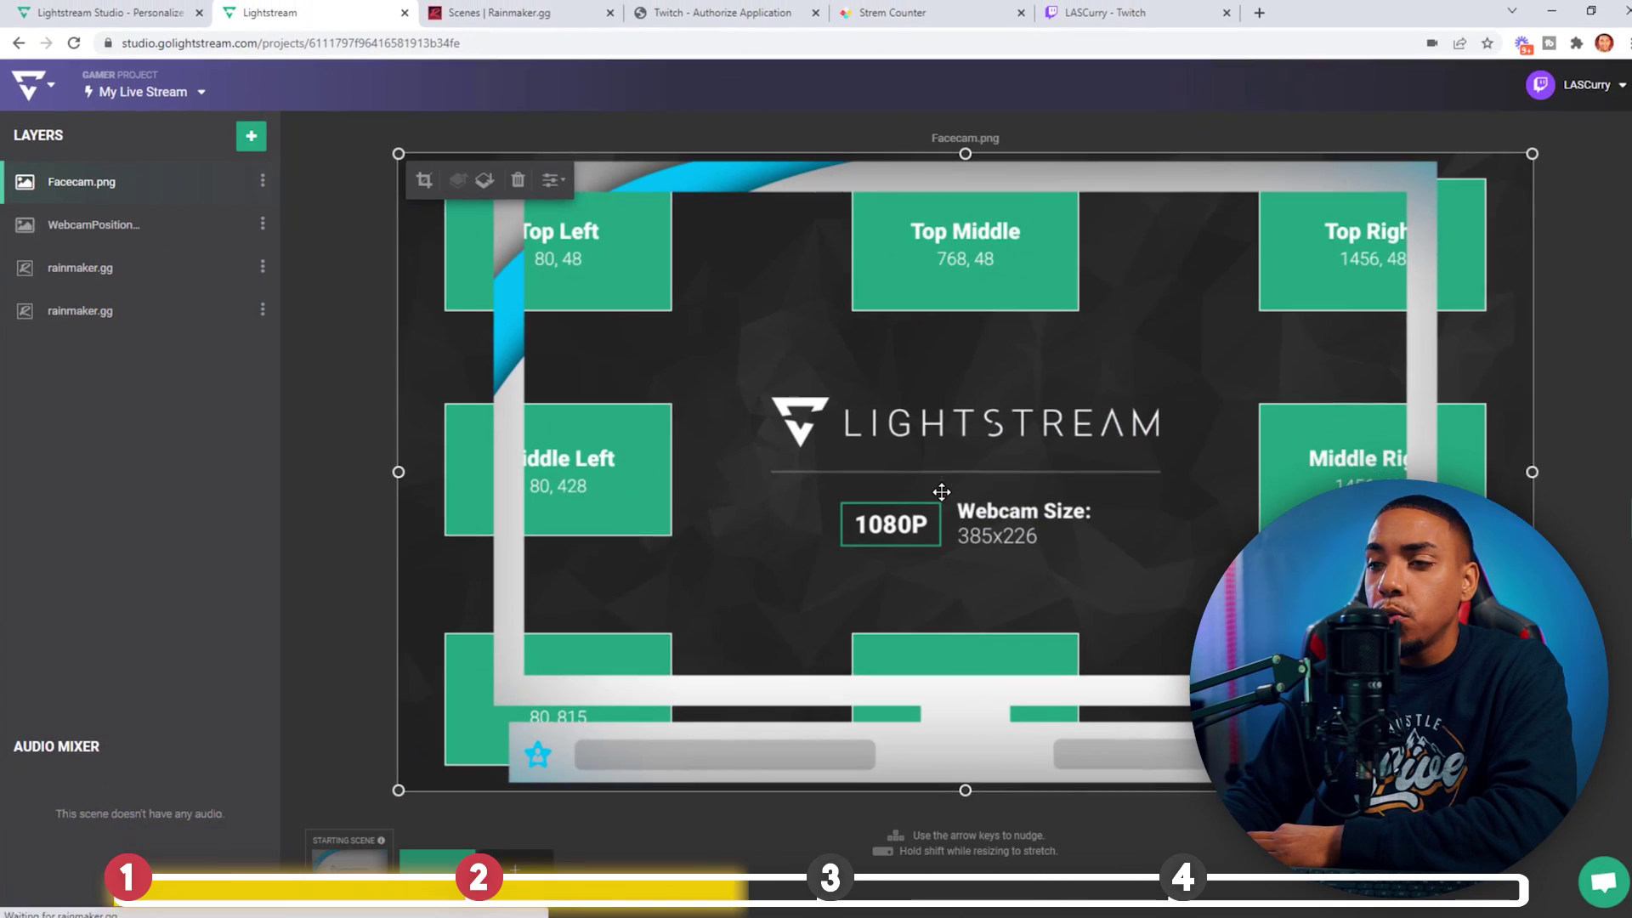
Resize the Facecam.png frame to 485x273 at Middle Left and delete the webcam guide layer
left_click_drag(395, 782, 1188, 336)
left_click_drag(1446, 284, 660, 521)
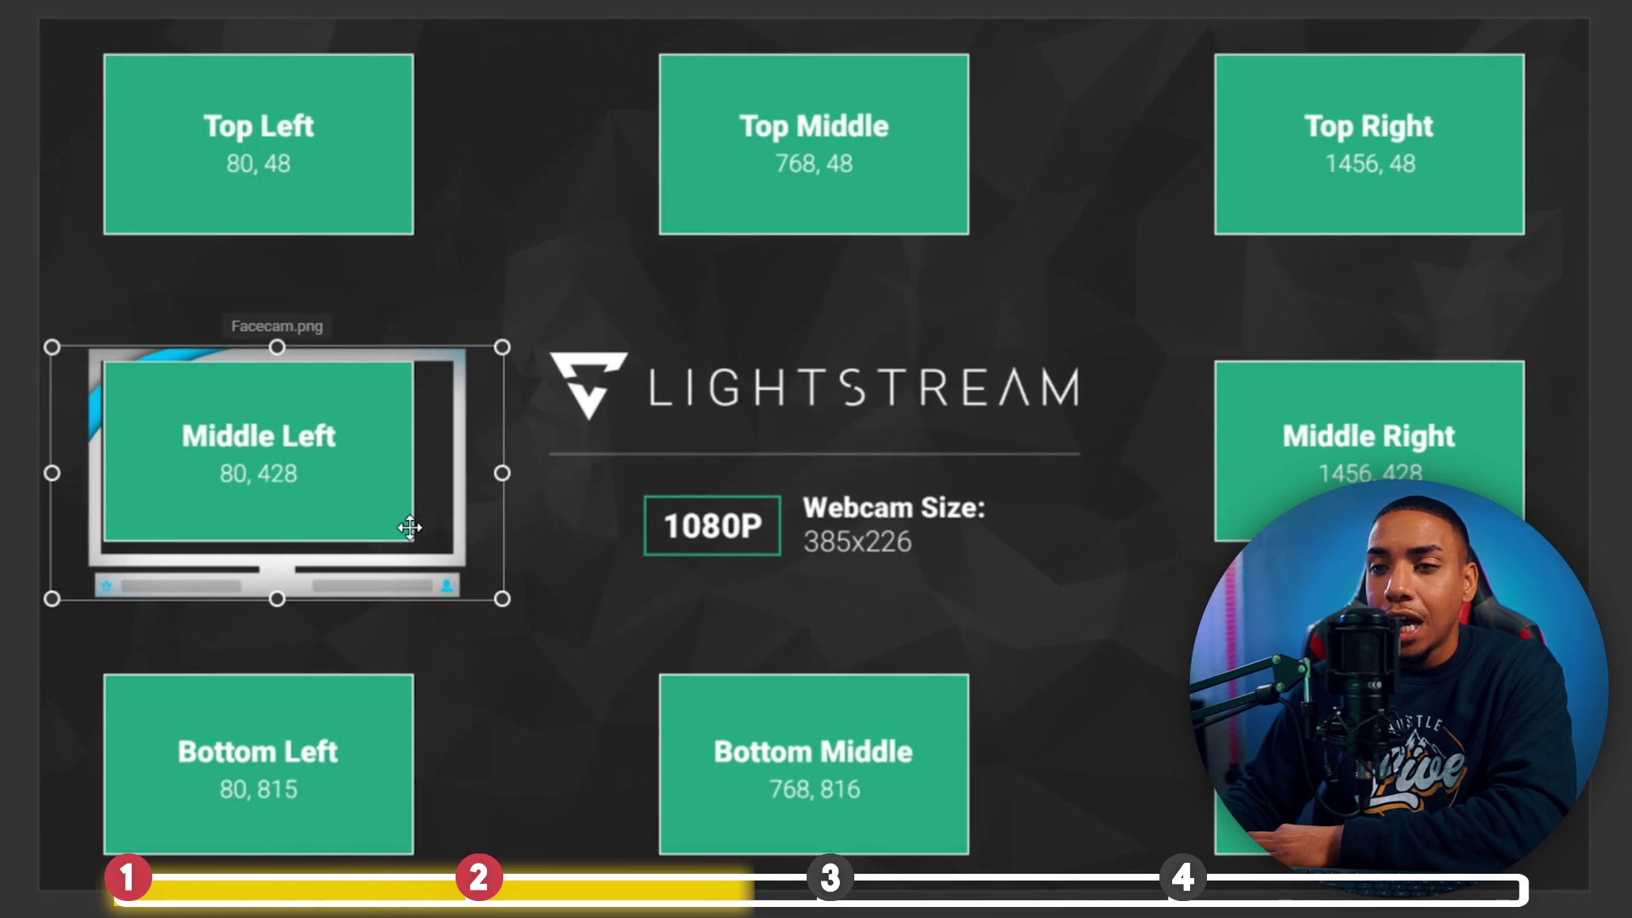
left_click_drag(410, 527, 414, 529)
left_click_drag(503, 598, 446, 583)
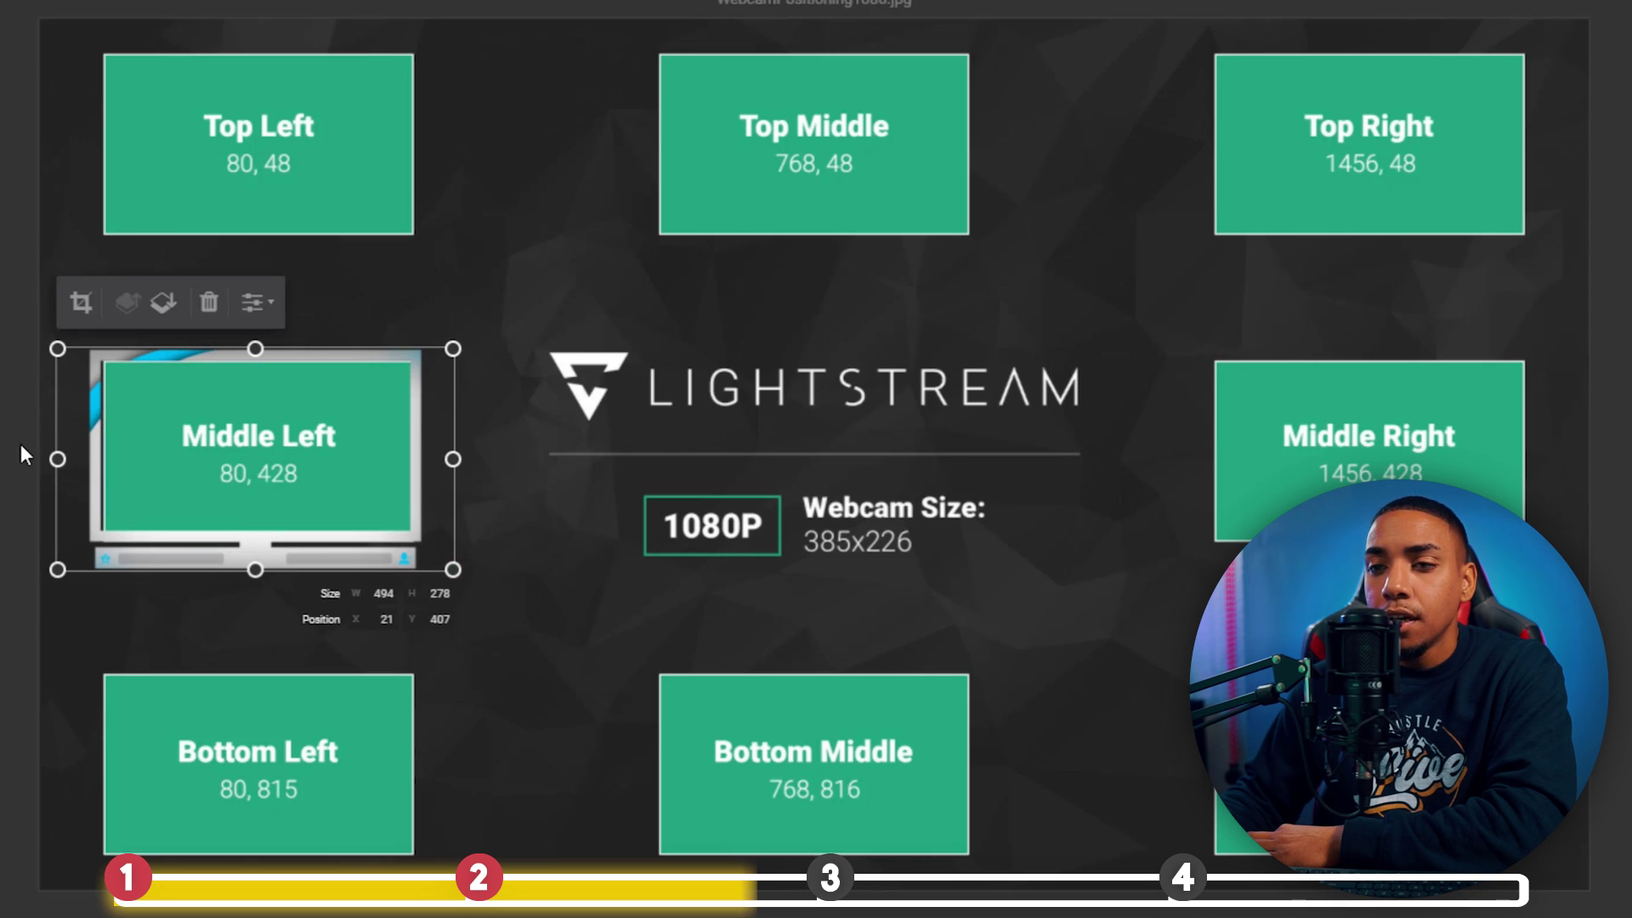
left_click_drag(50, 459, 63, 457)
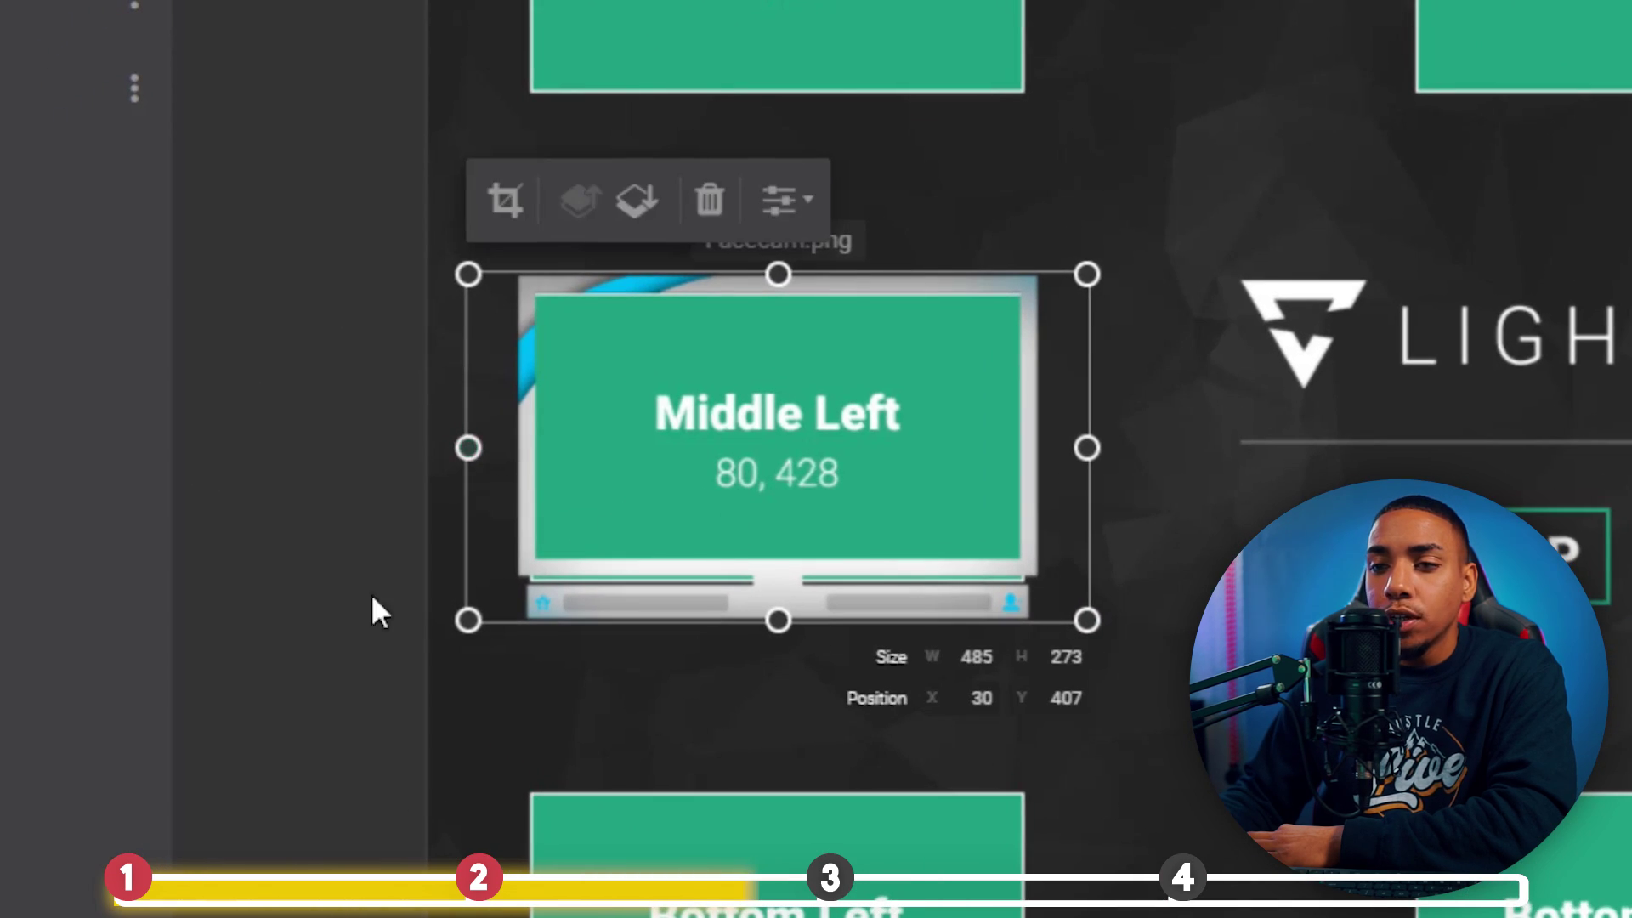
left_click(935, 854)
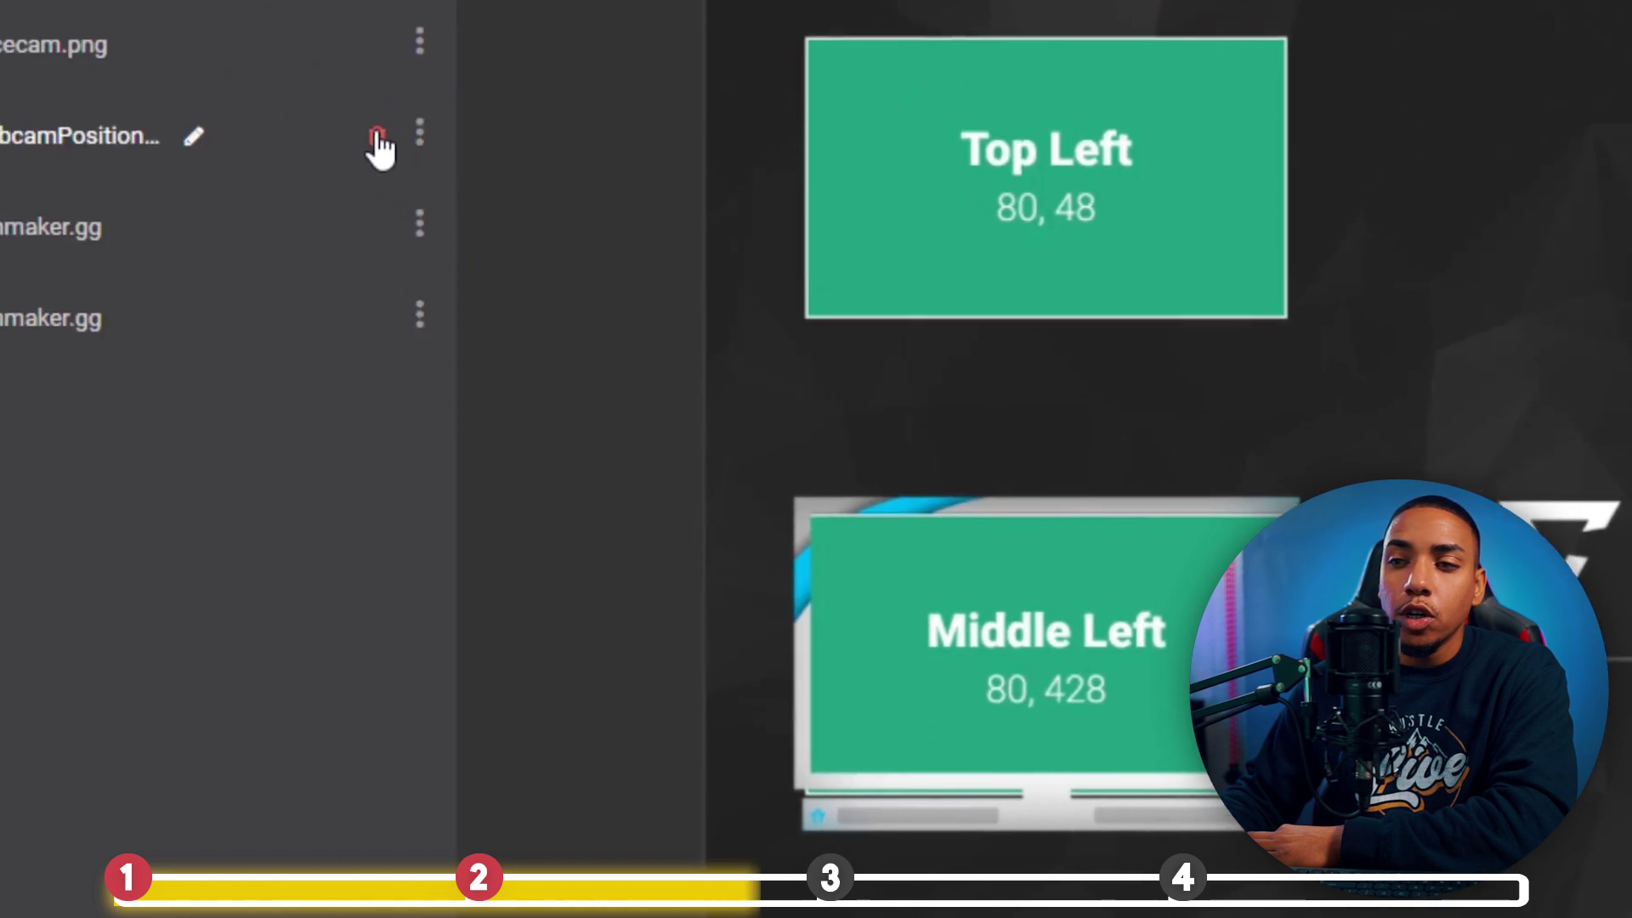
left_click(378, 138)
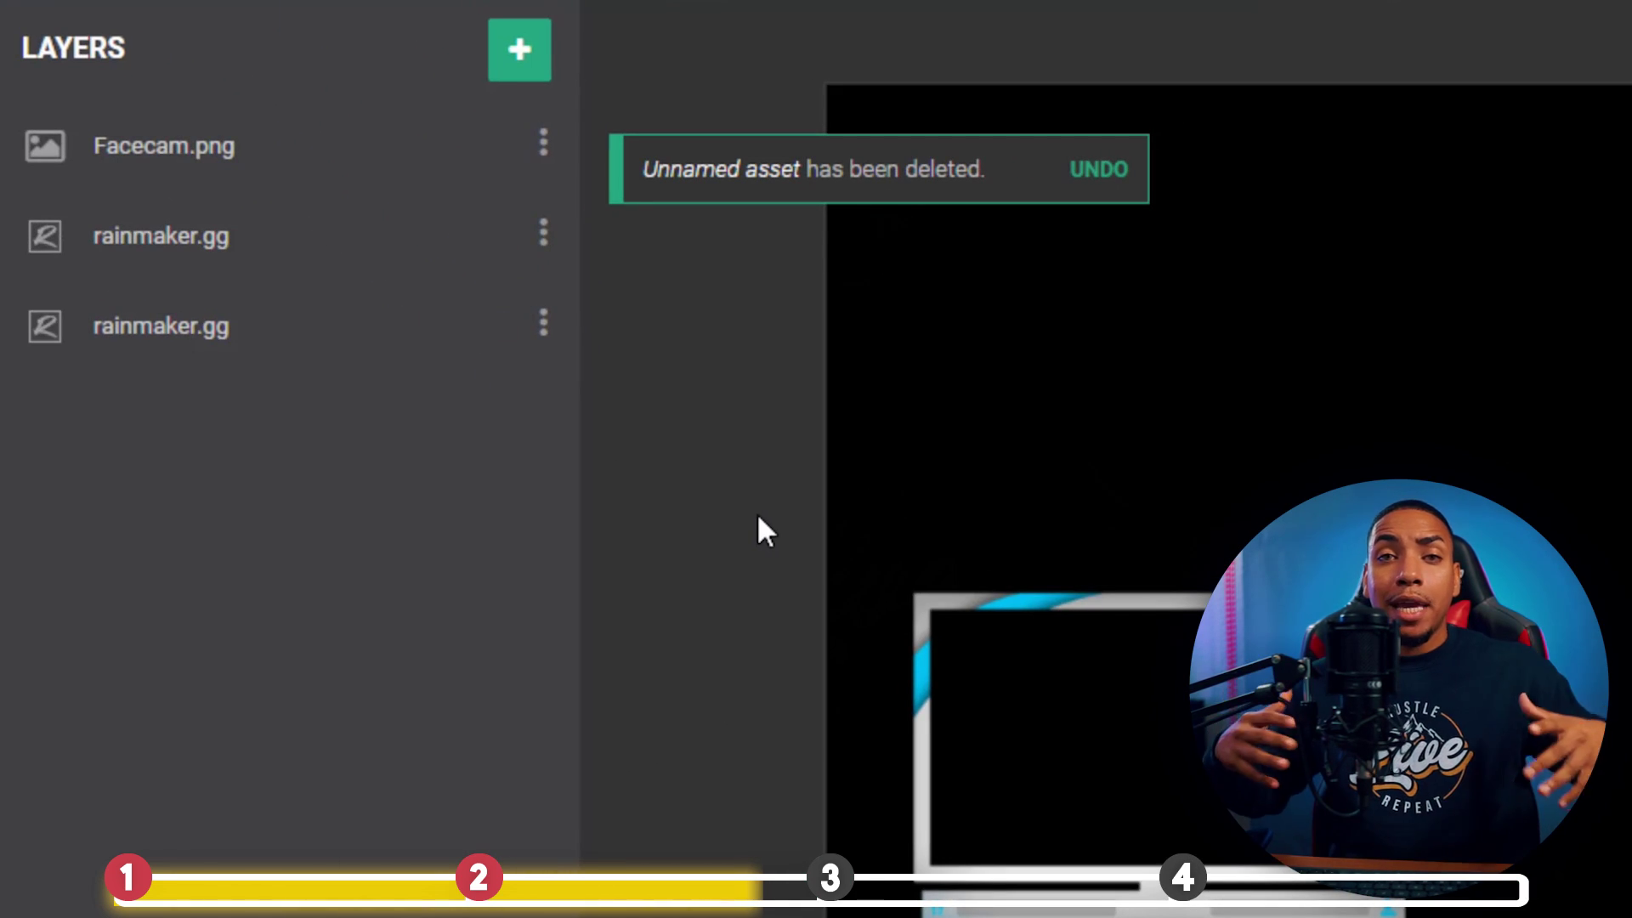
Add a Game Source layer to the gameplay scene
mouse_move(542, 134)
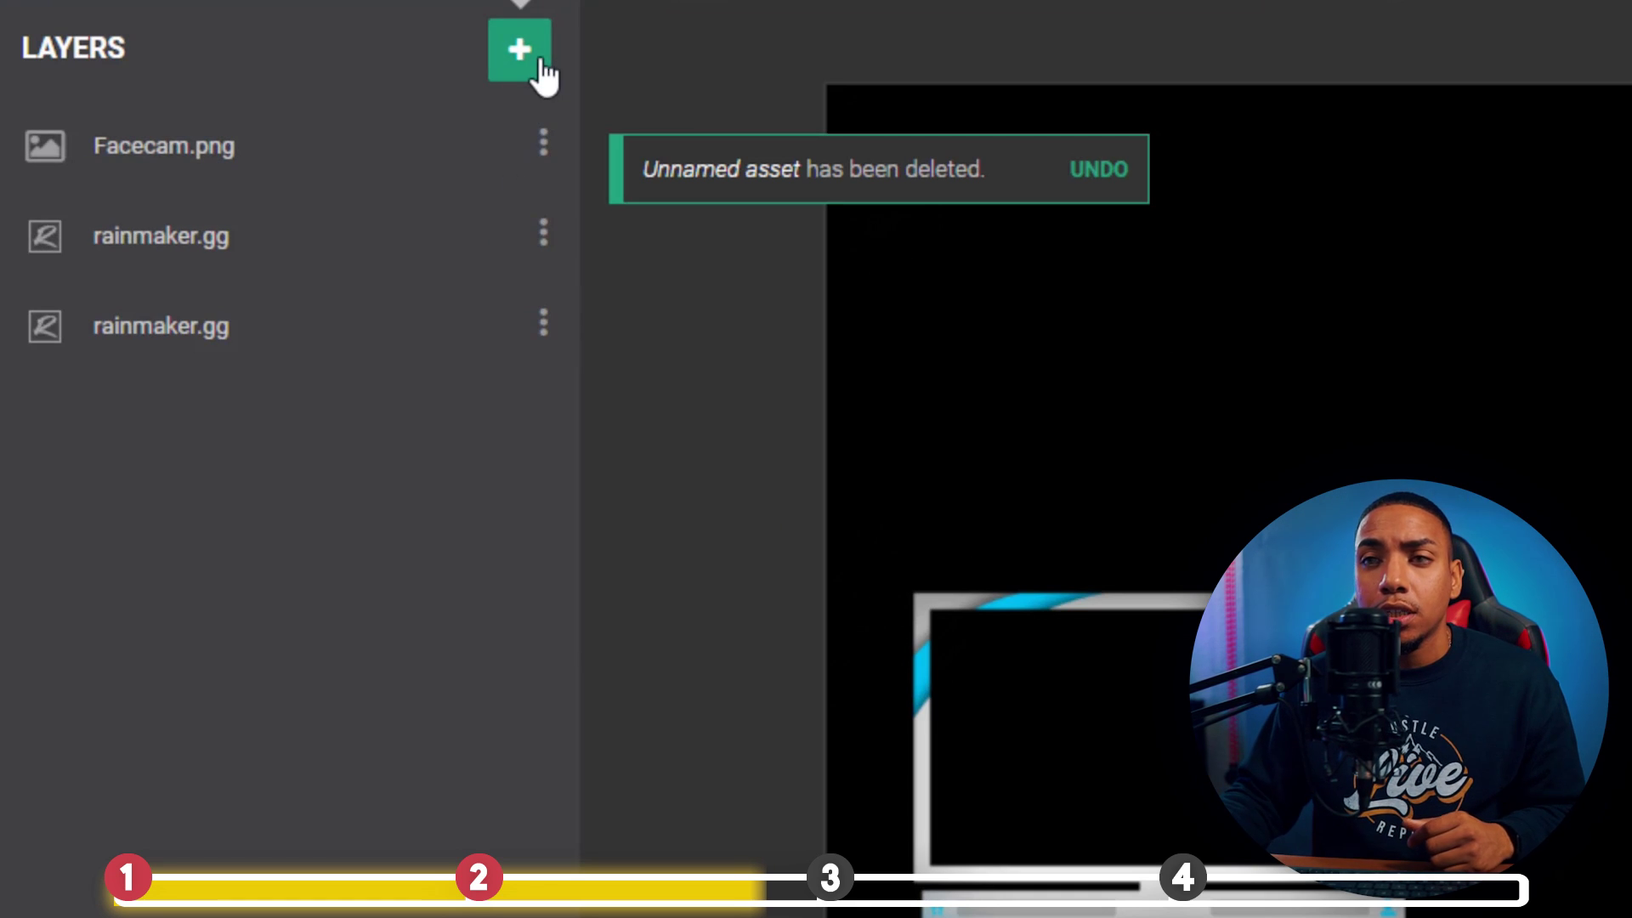
left_click(543, 75)
left_click(631, 625)
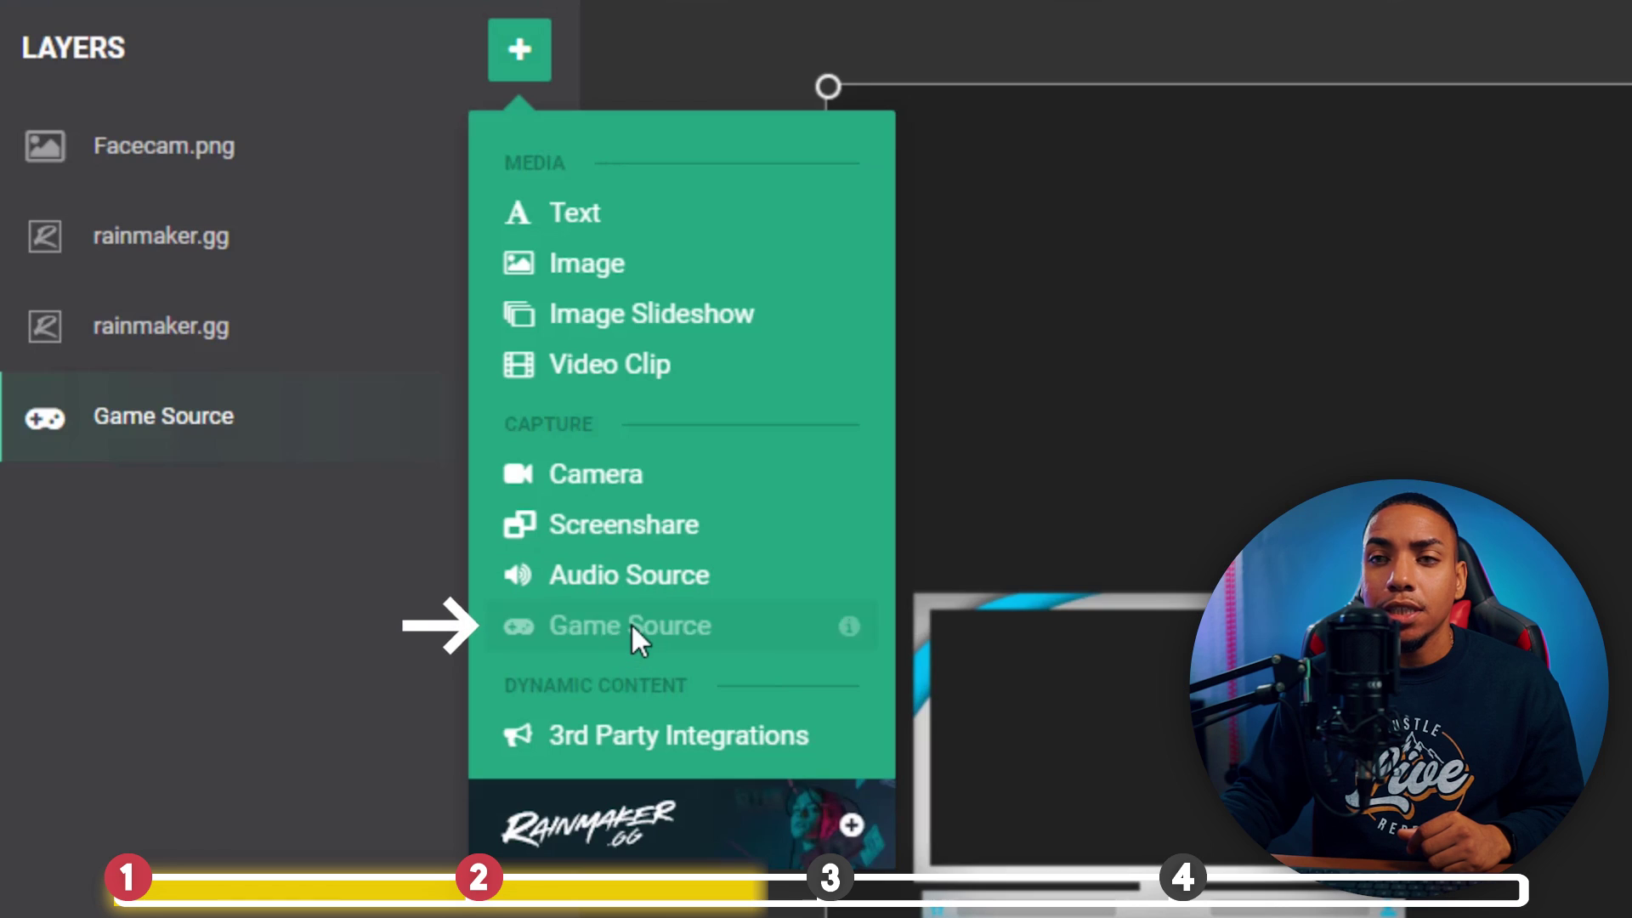
left_click(400, 513)
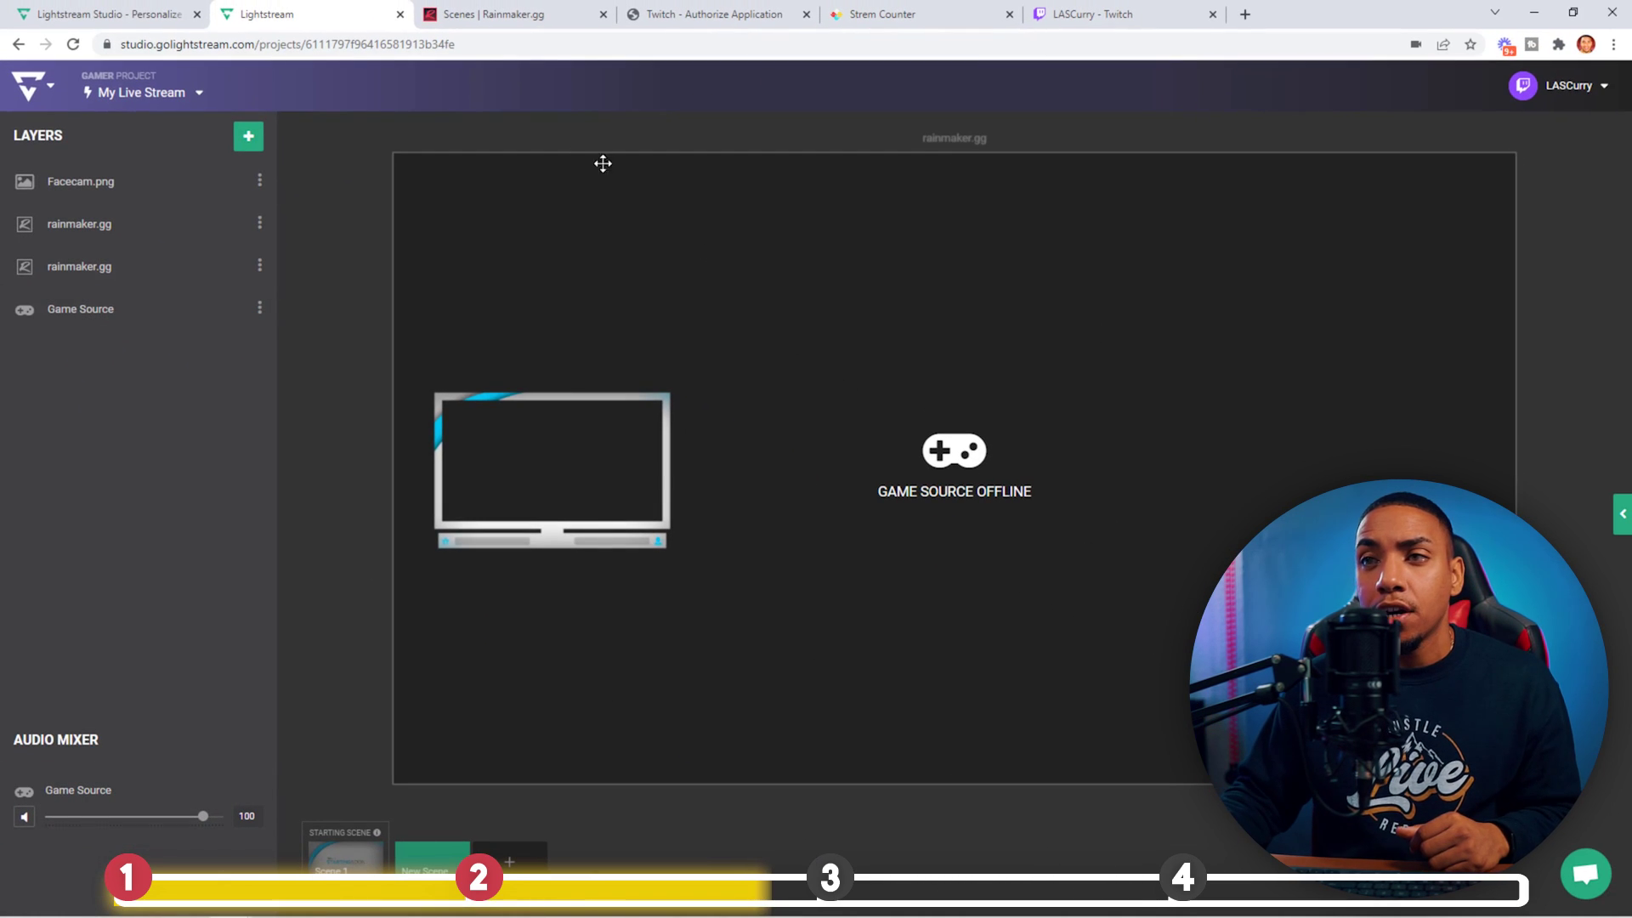
Add a Follow alert to the Rainmaker.gg Alerts overlay
left_click(492, 17)
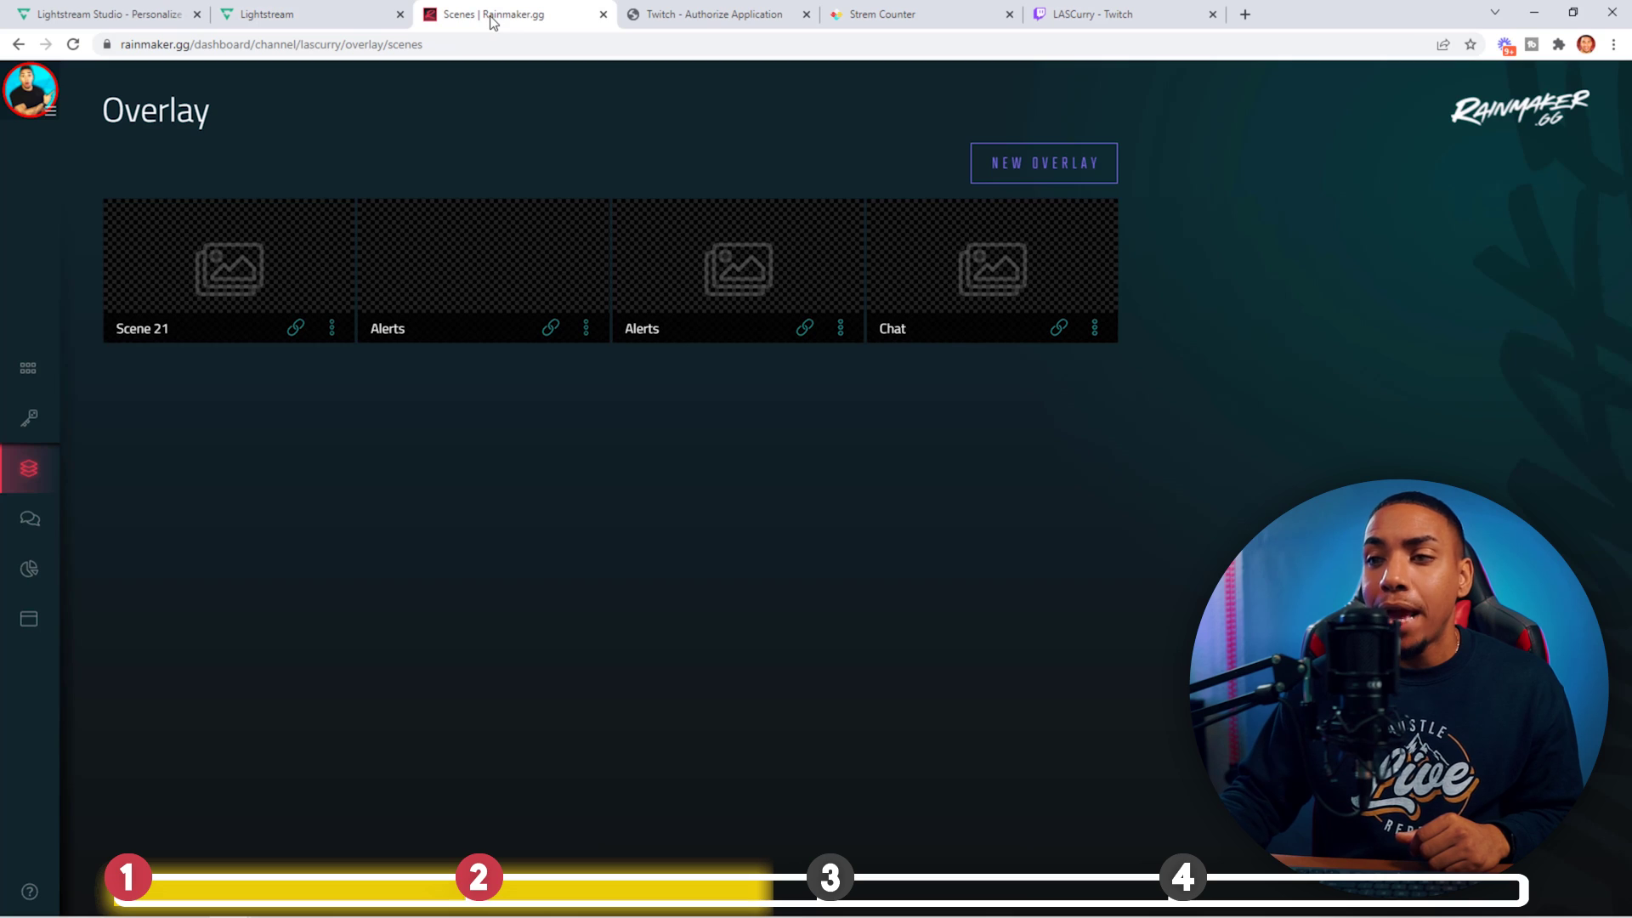
left_click(676, 299)
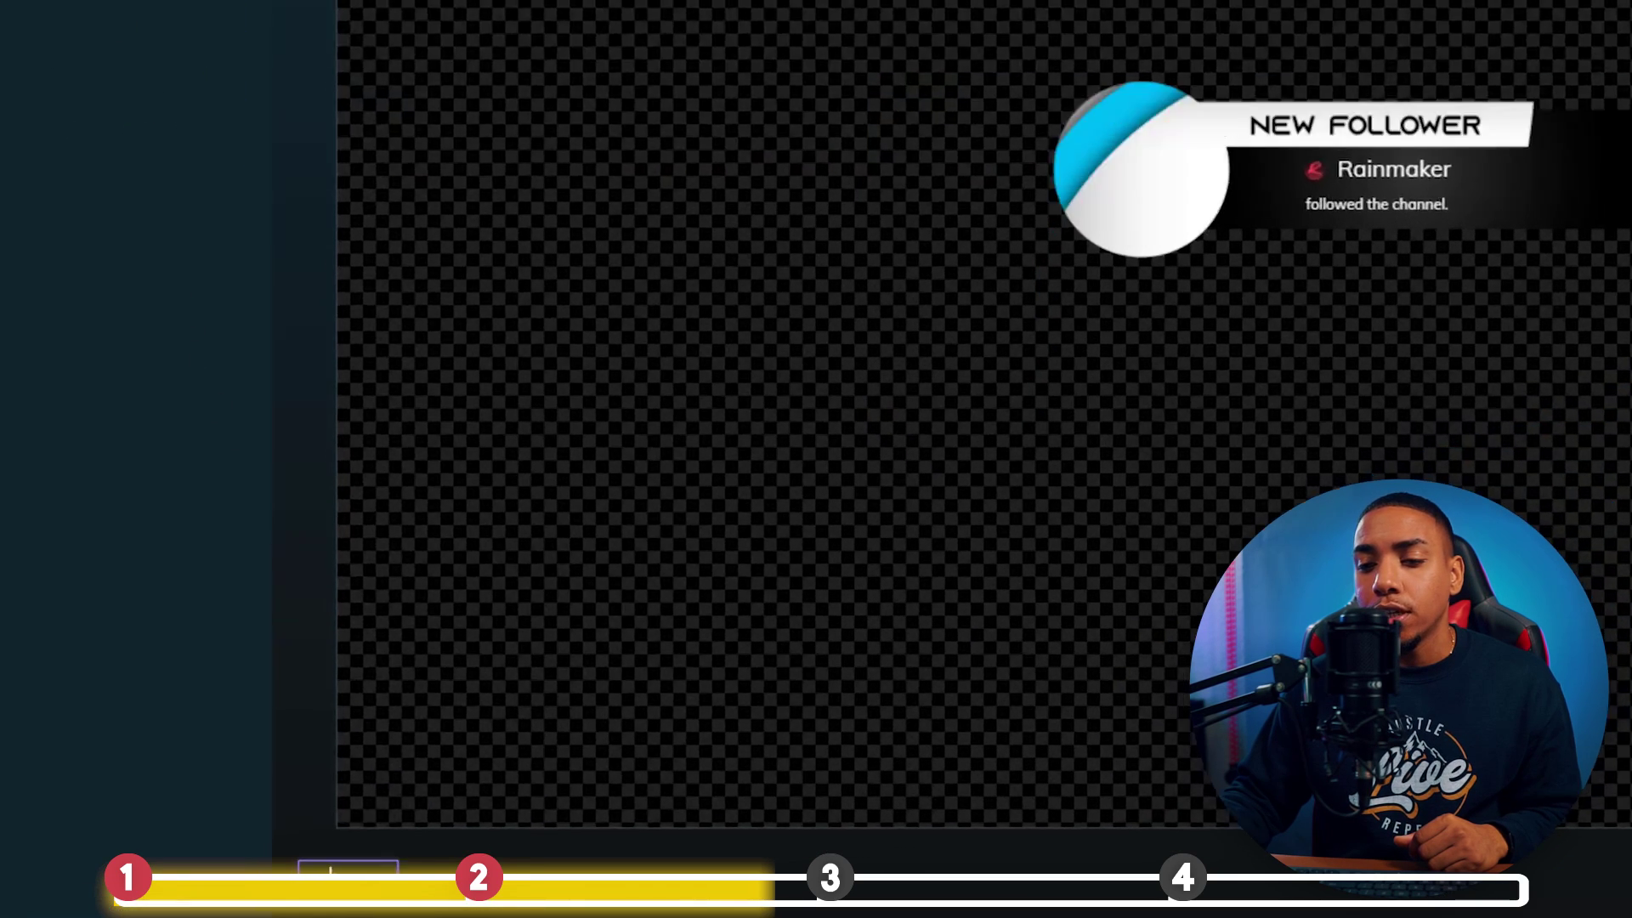
left_click(348, 867)
left_click(448, 190)
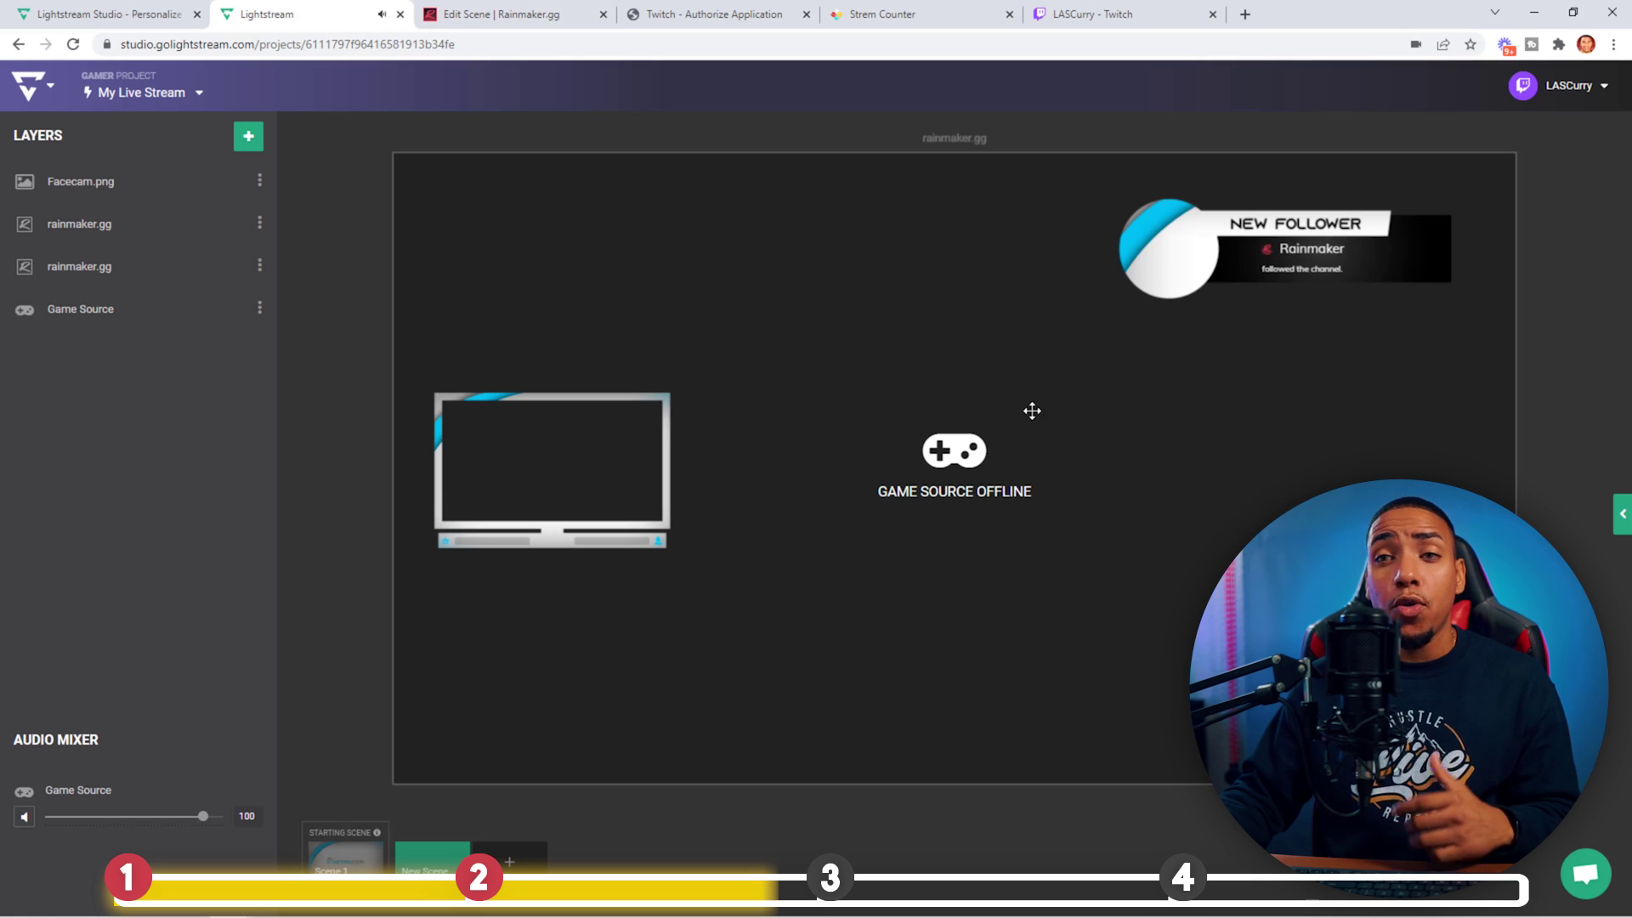
Move the first rainmaker.gg layer to the right side of the canvas
left_click(176, 272)
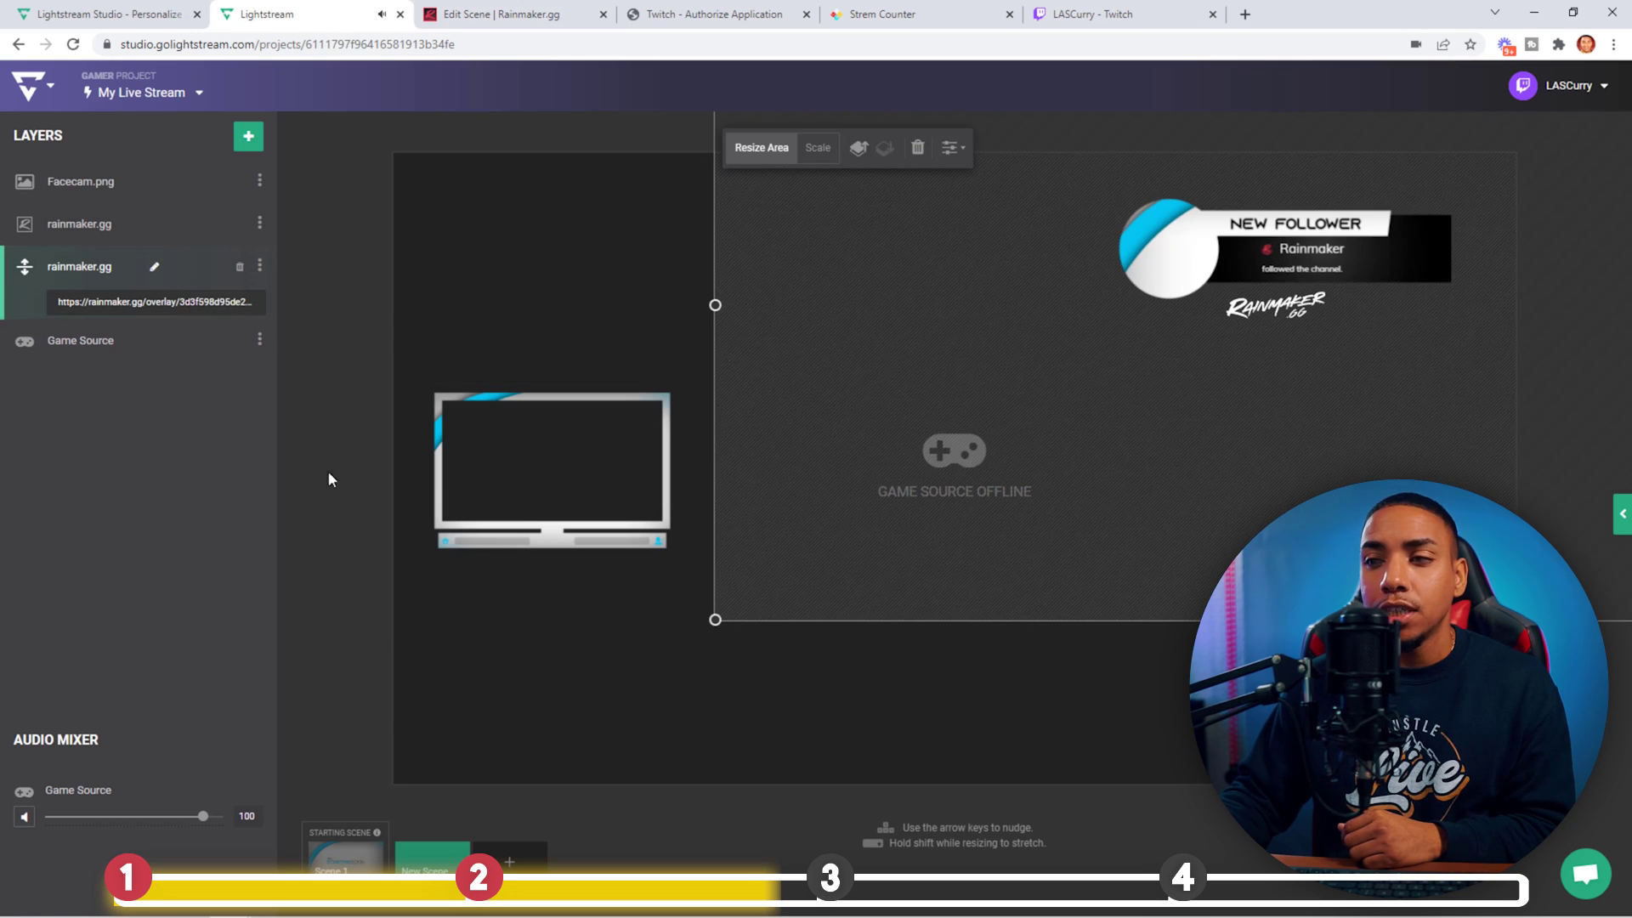
left_click(177, 226)
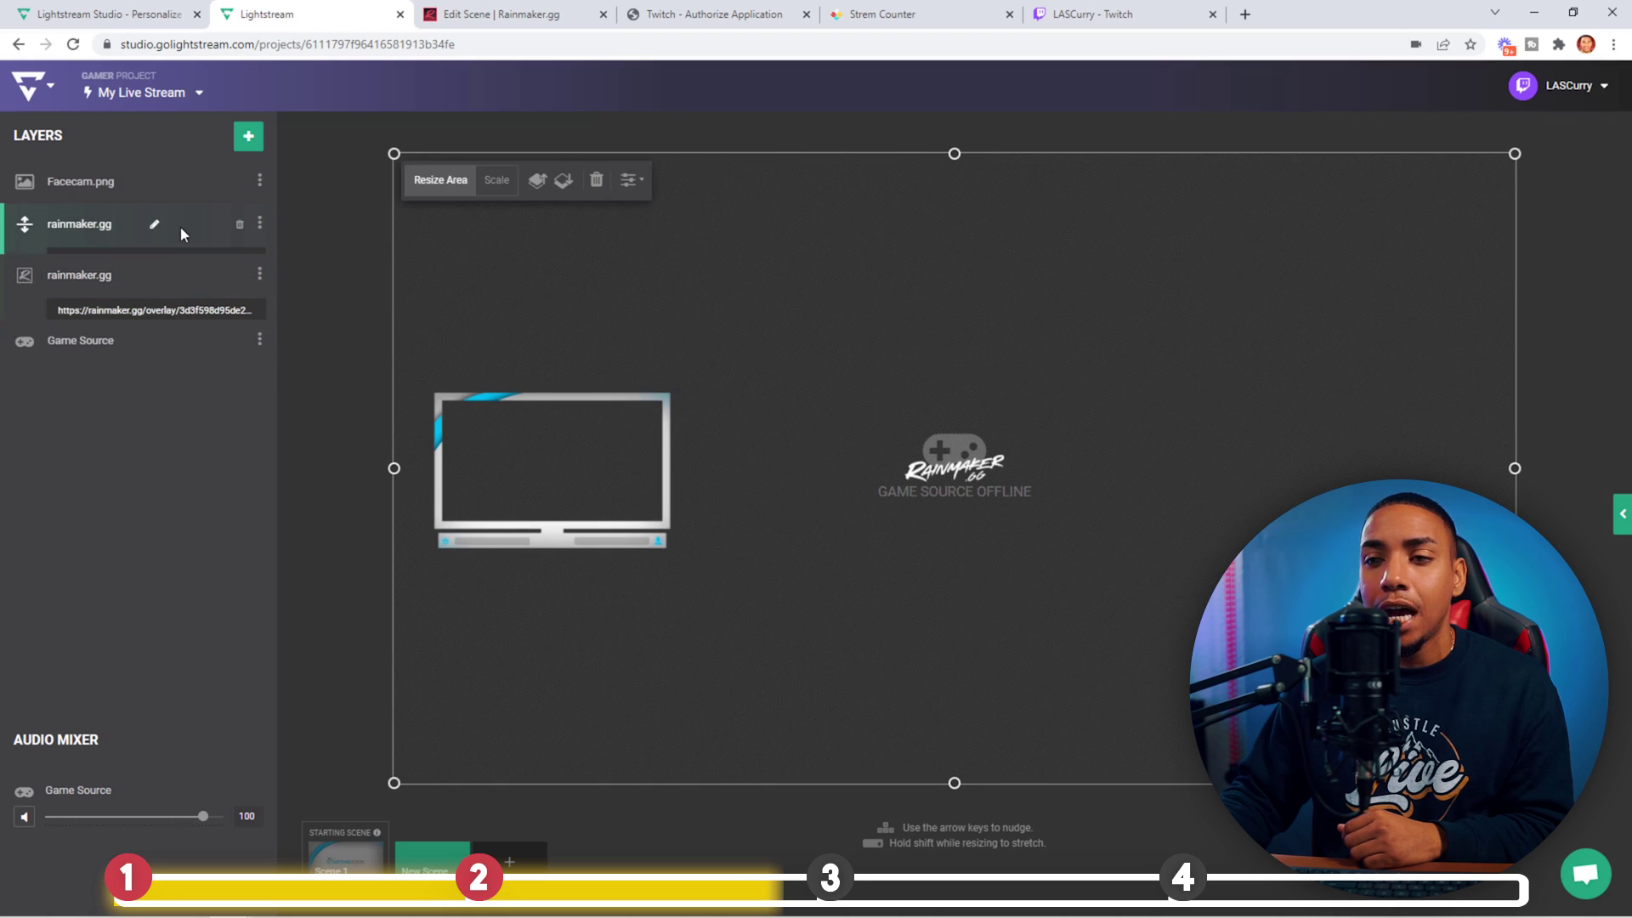
left_click_drag(549, 638, 1327, 647)
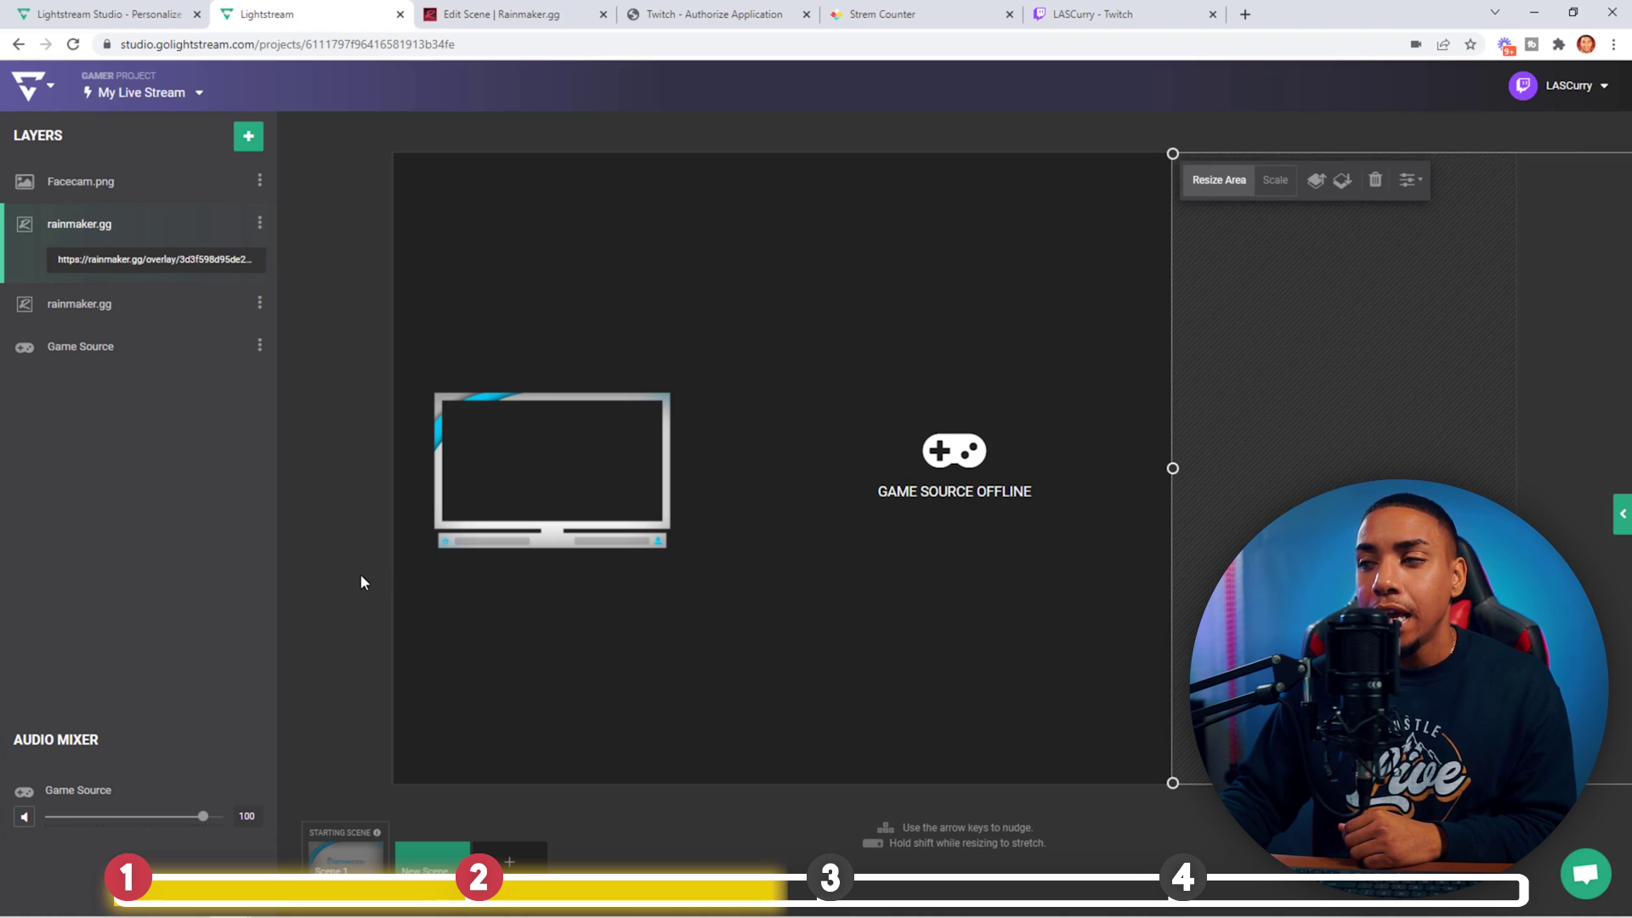
left_click(360, 574)
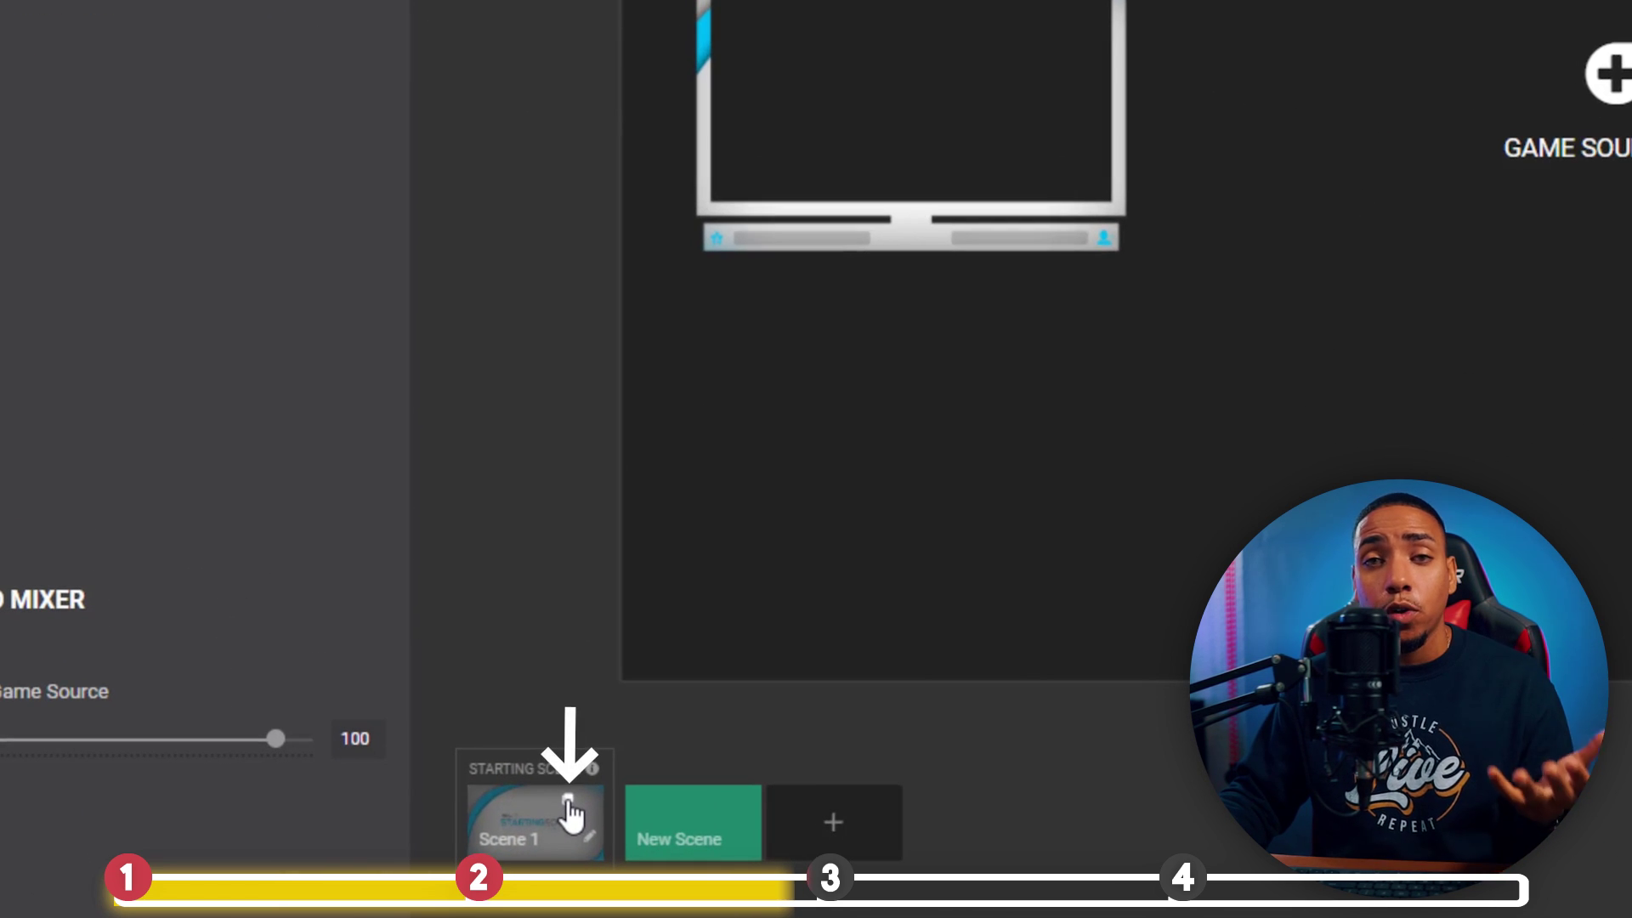
Duplicate the starting scene, replacing Starting Soon.png with the BRB Screen image
left_click(833, 822)
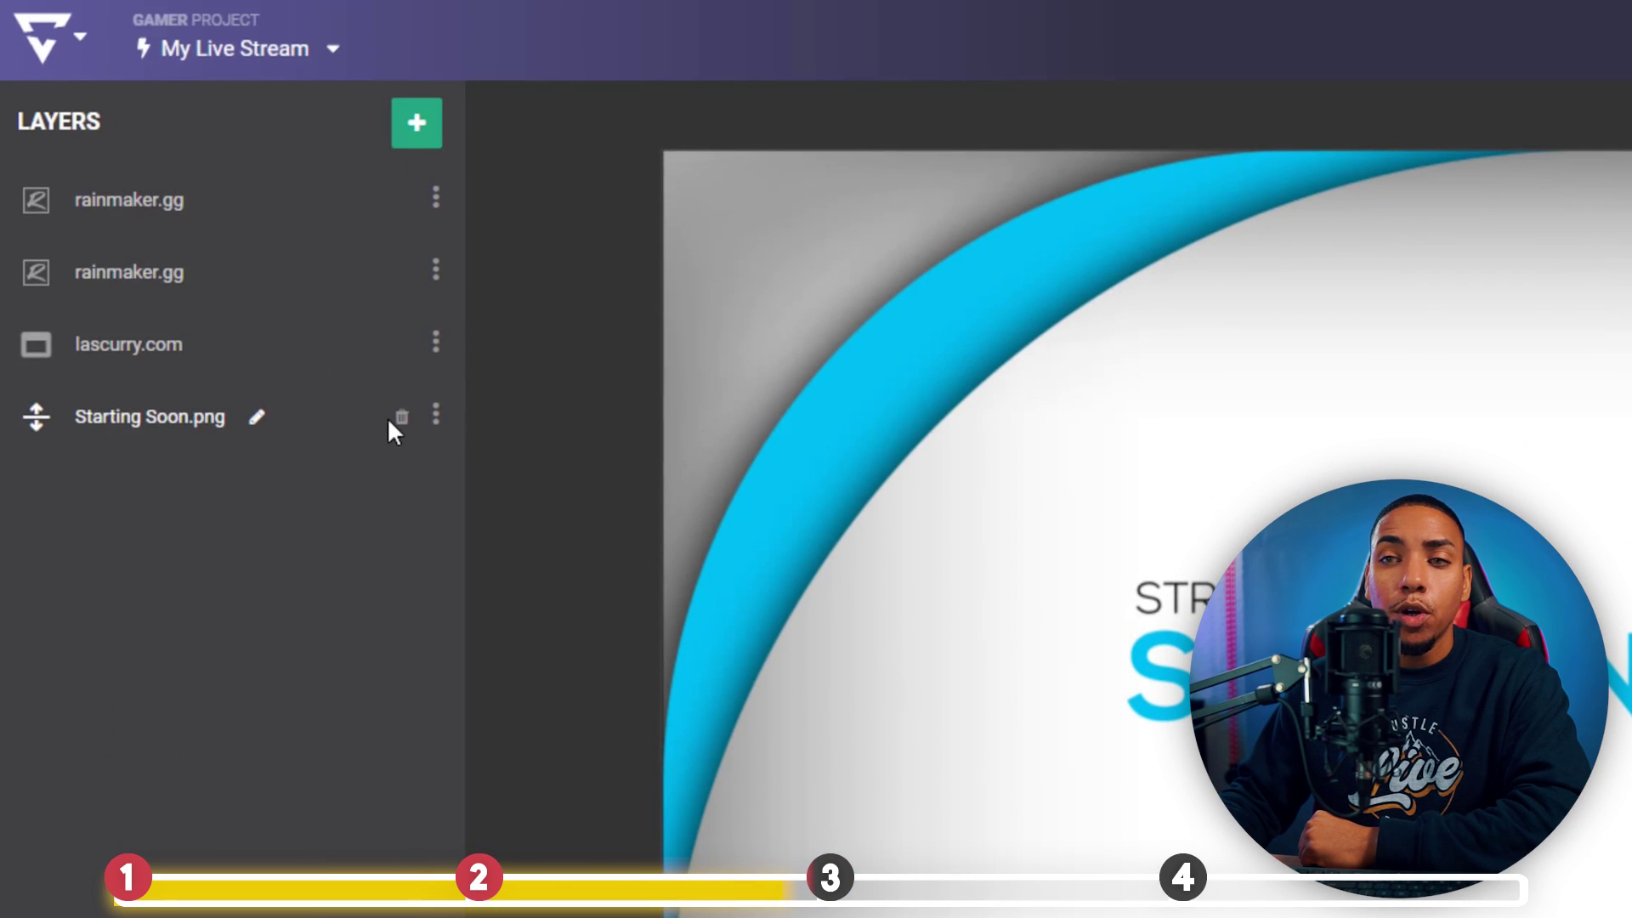
left_click(402, 418)
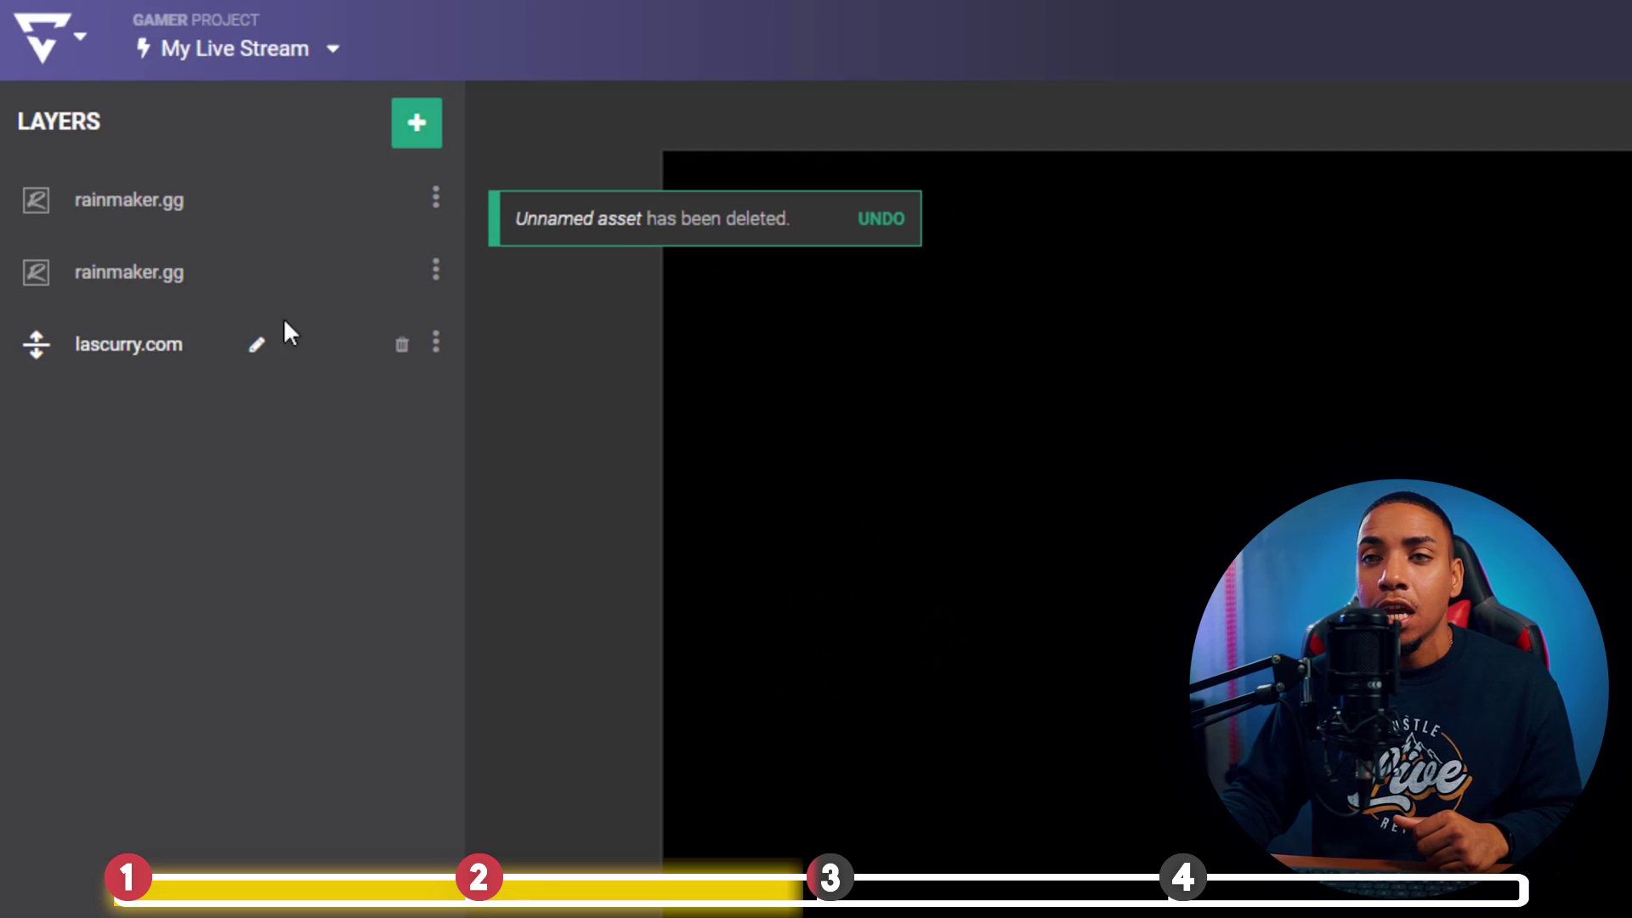
left_click(416, 130)
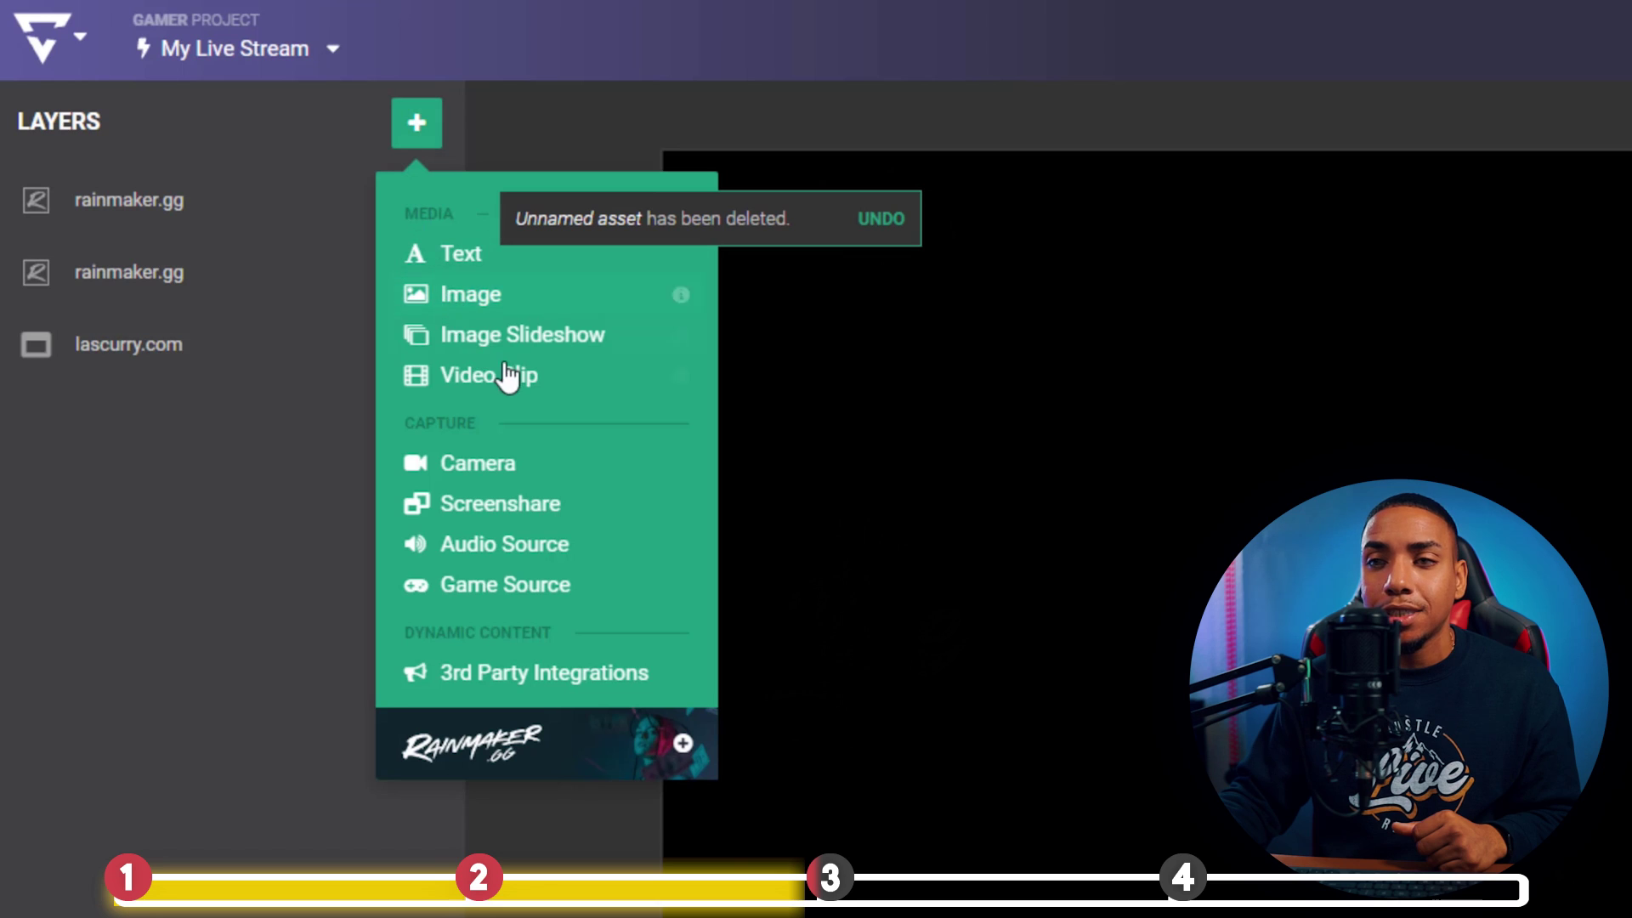
left_click(517, 321)
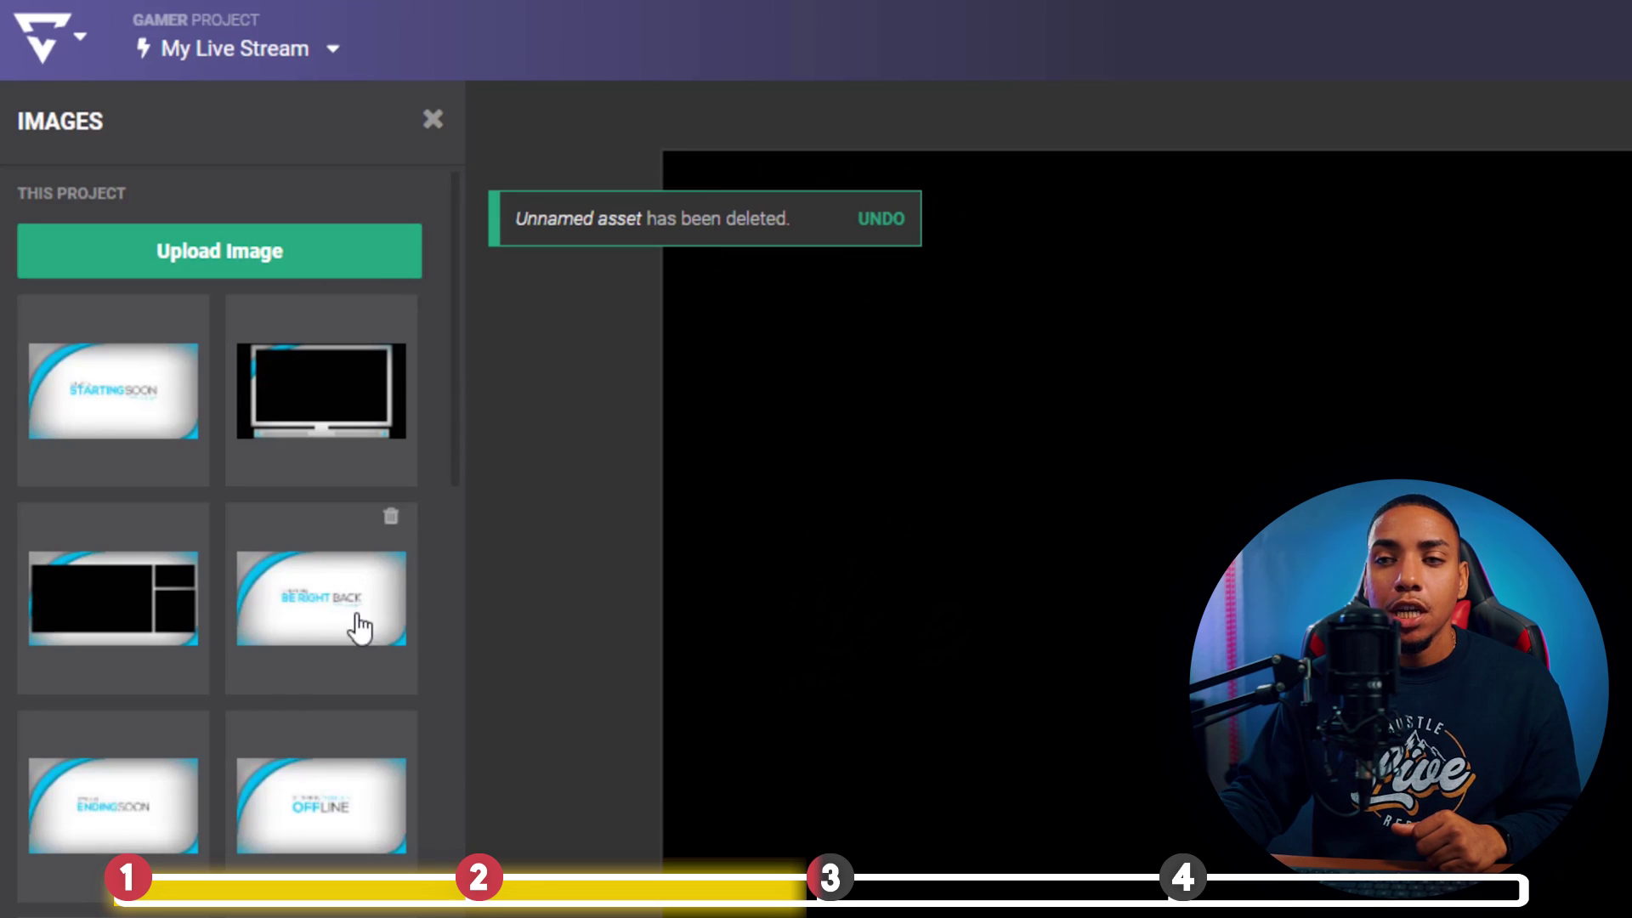
left_click(294, 672)
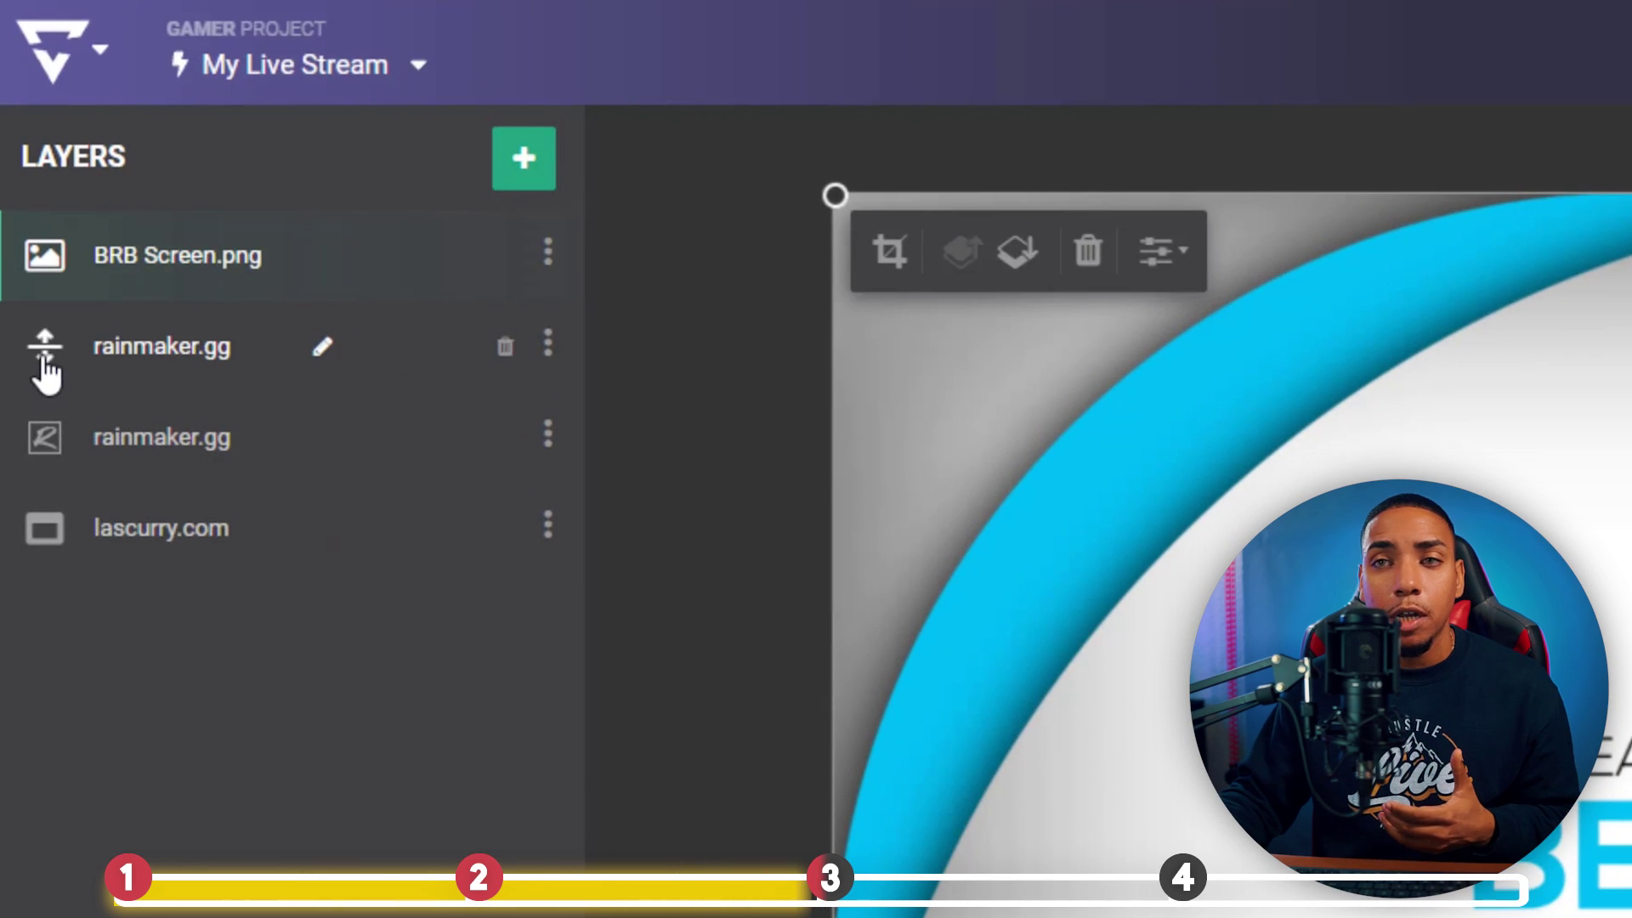
Move the rainmaker.gg and lascurry.com layers above the BRB image, then add an empty scene
left_click_drag(39, 270, 45, 248)
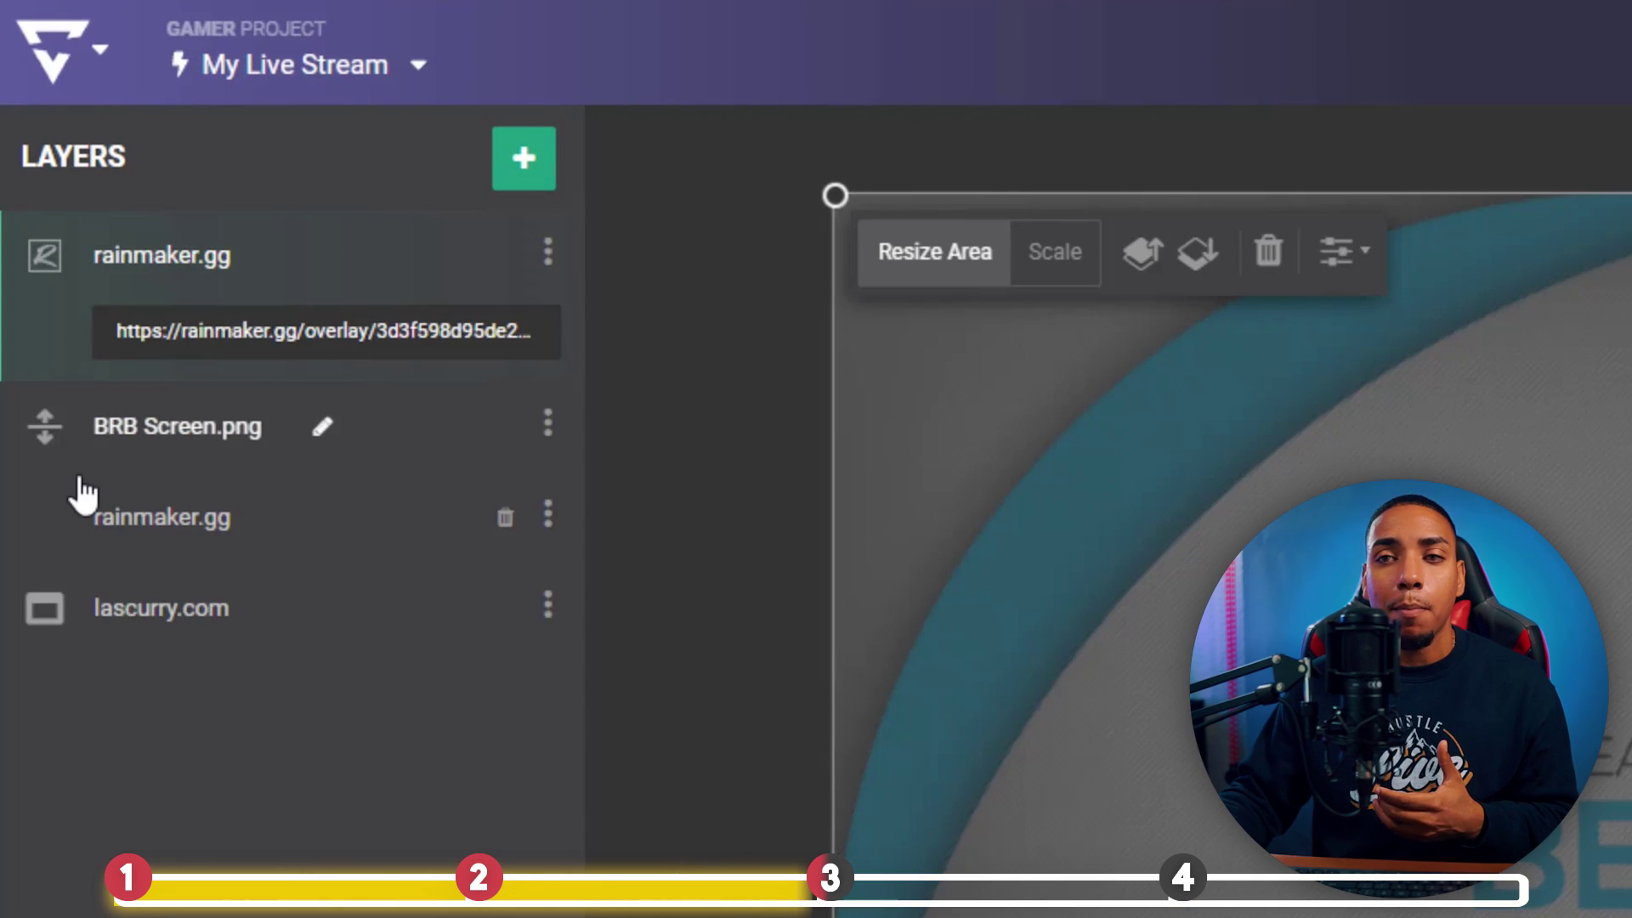
left_click_drag(56, 520, 60, 204)
left_click_drag(38, 618, 41, 289)
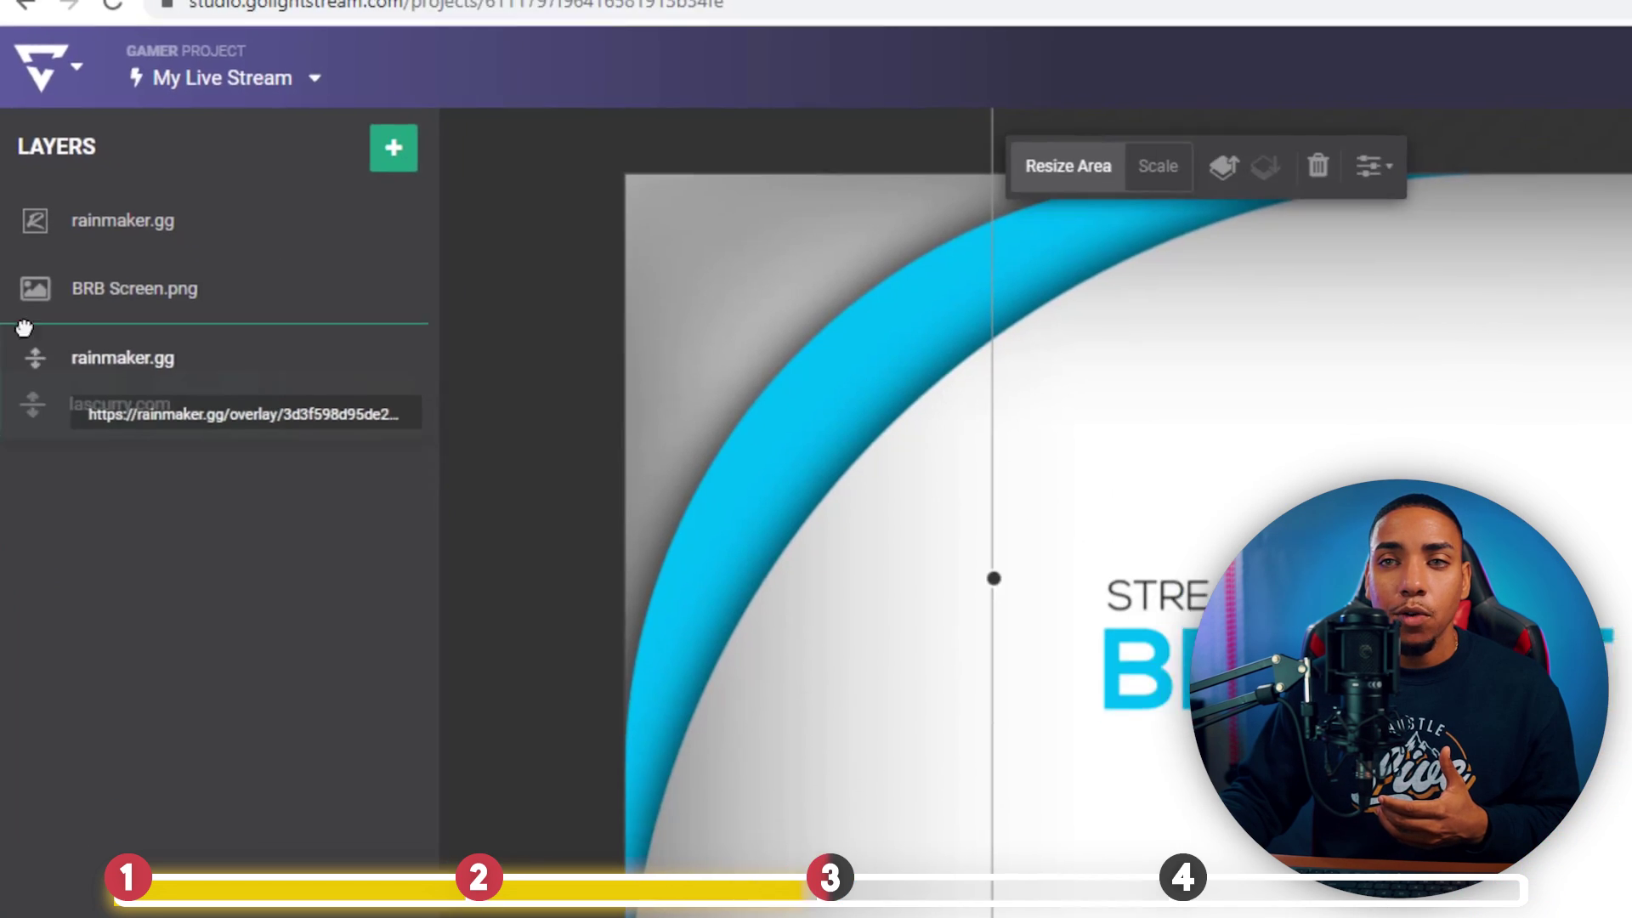
left_click_drag(26, 210, 27, 214)
left_click_drag(27, 353, 25, 265)
left_click(355, 554)
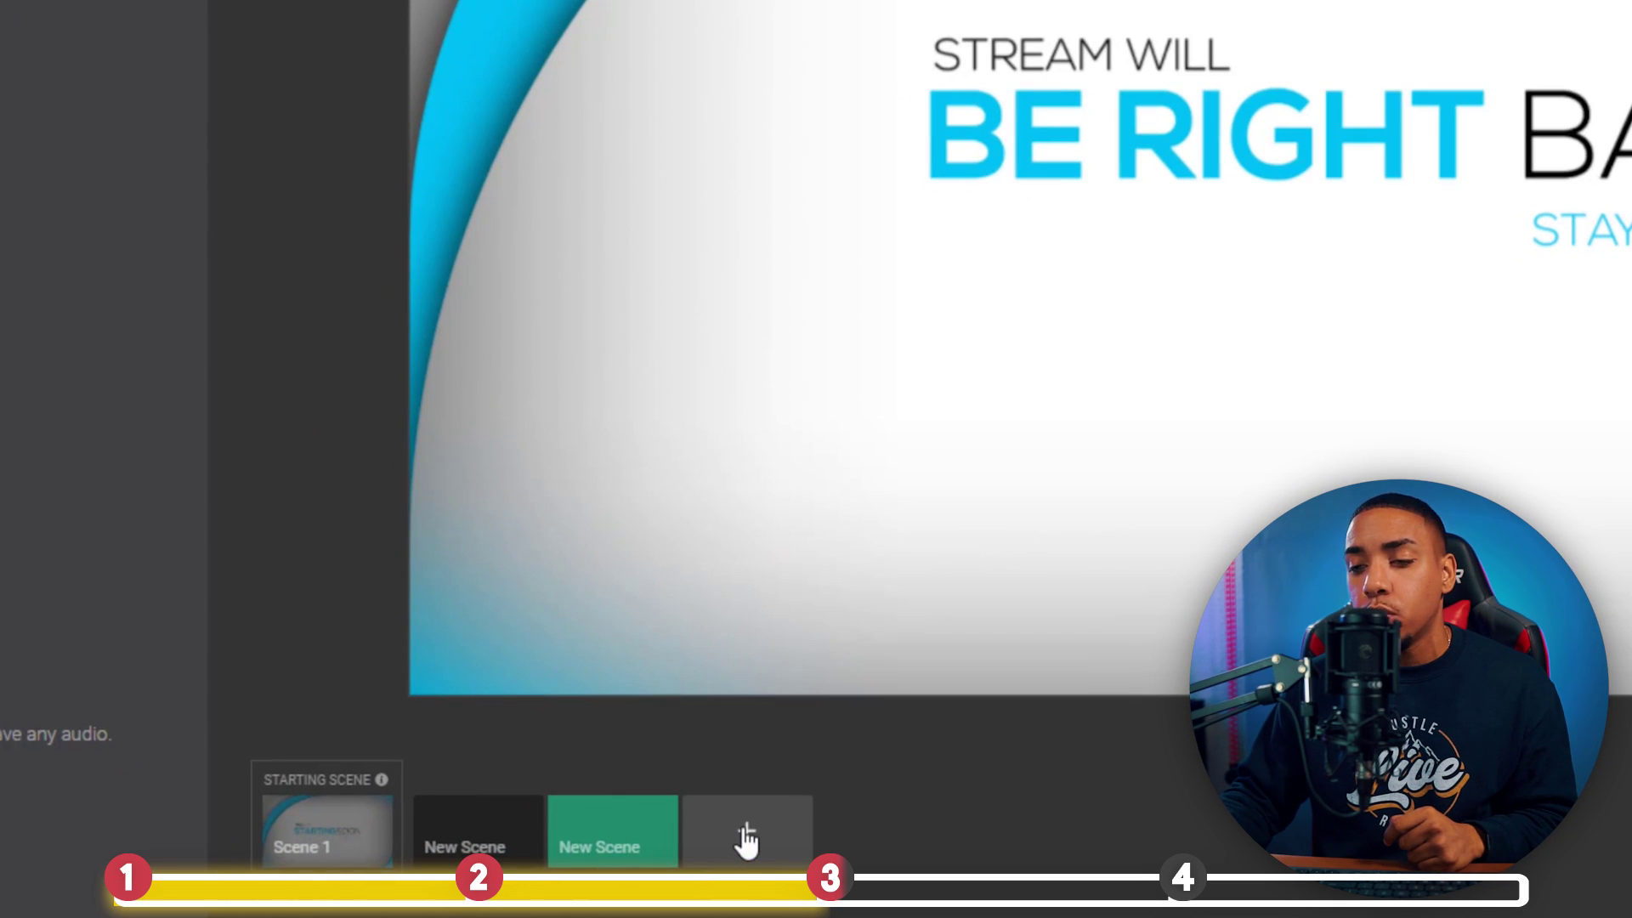
left_click(746, 841)
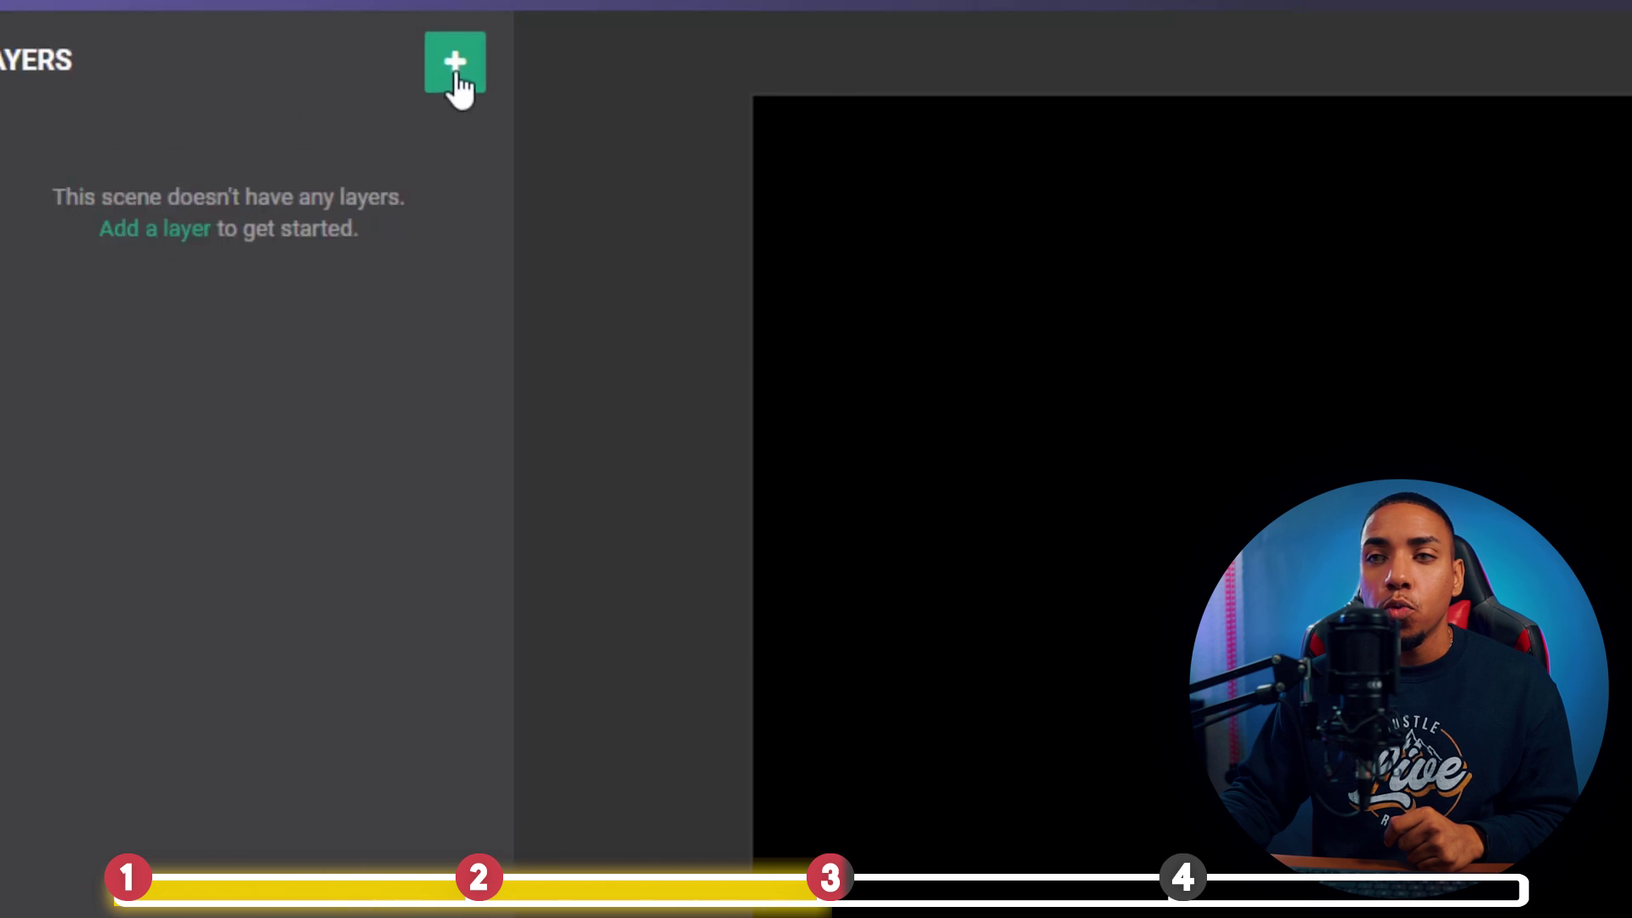
Add the Ending Soon image layer to the fourth scene
left_click(455, 66)
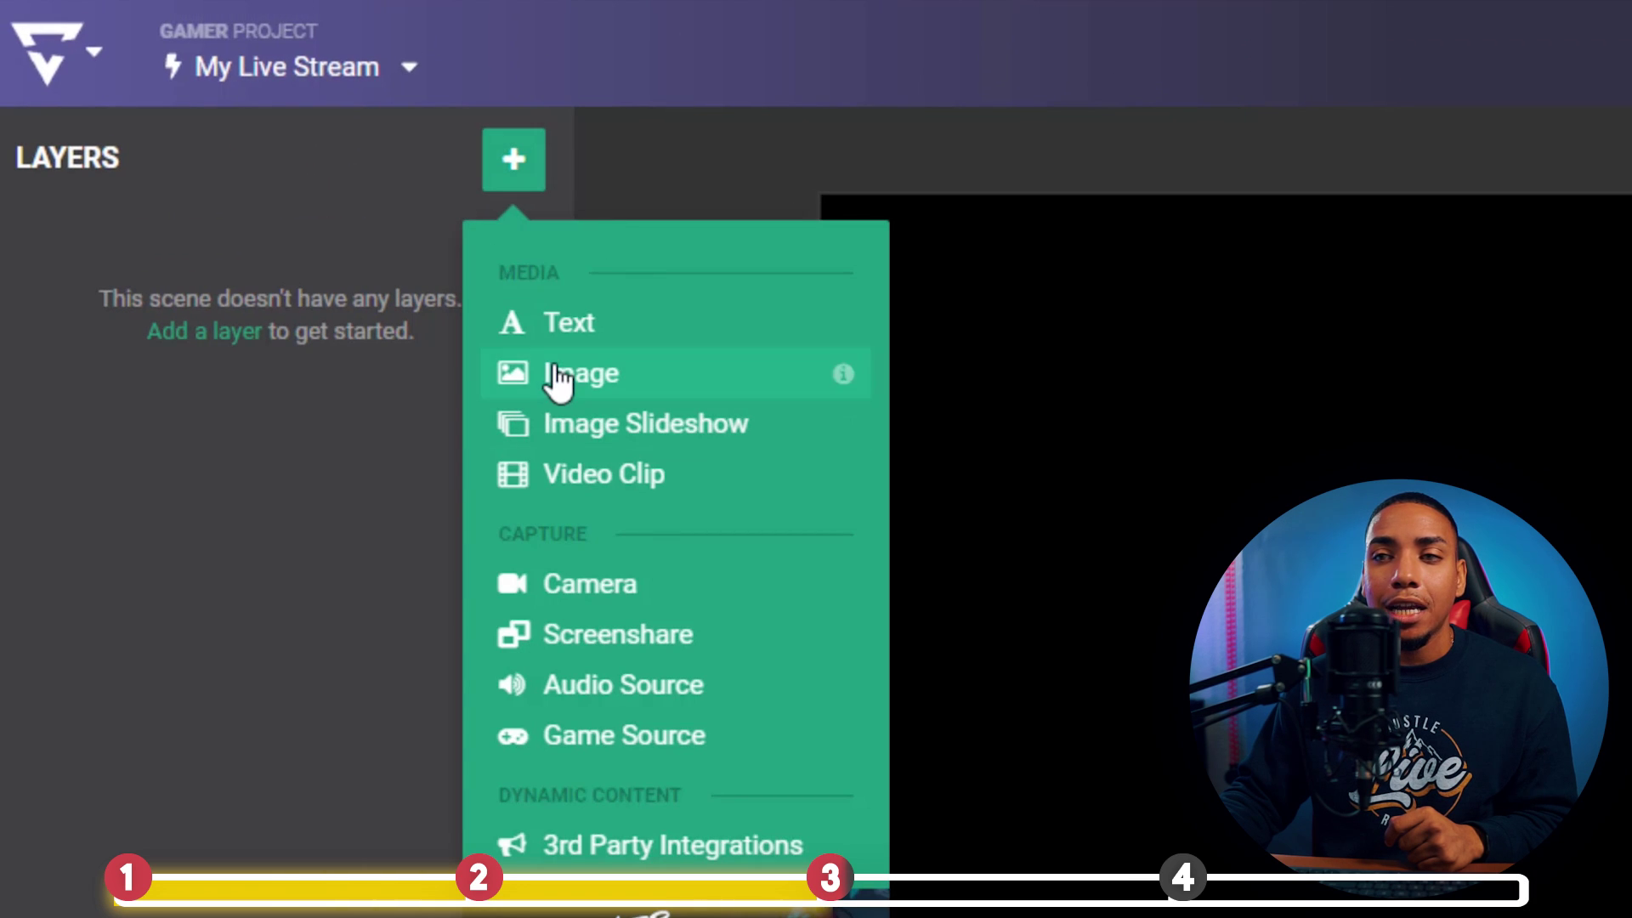
left_click(505, 376)
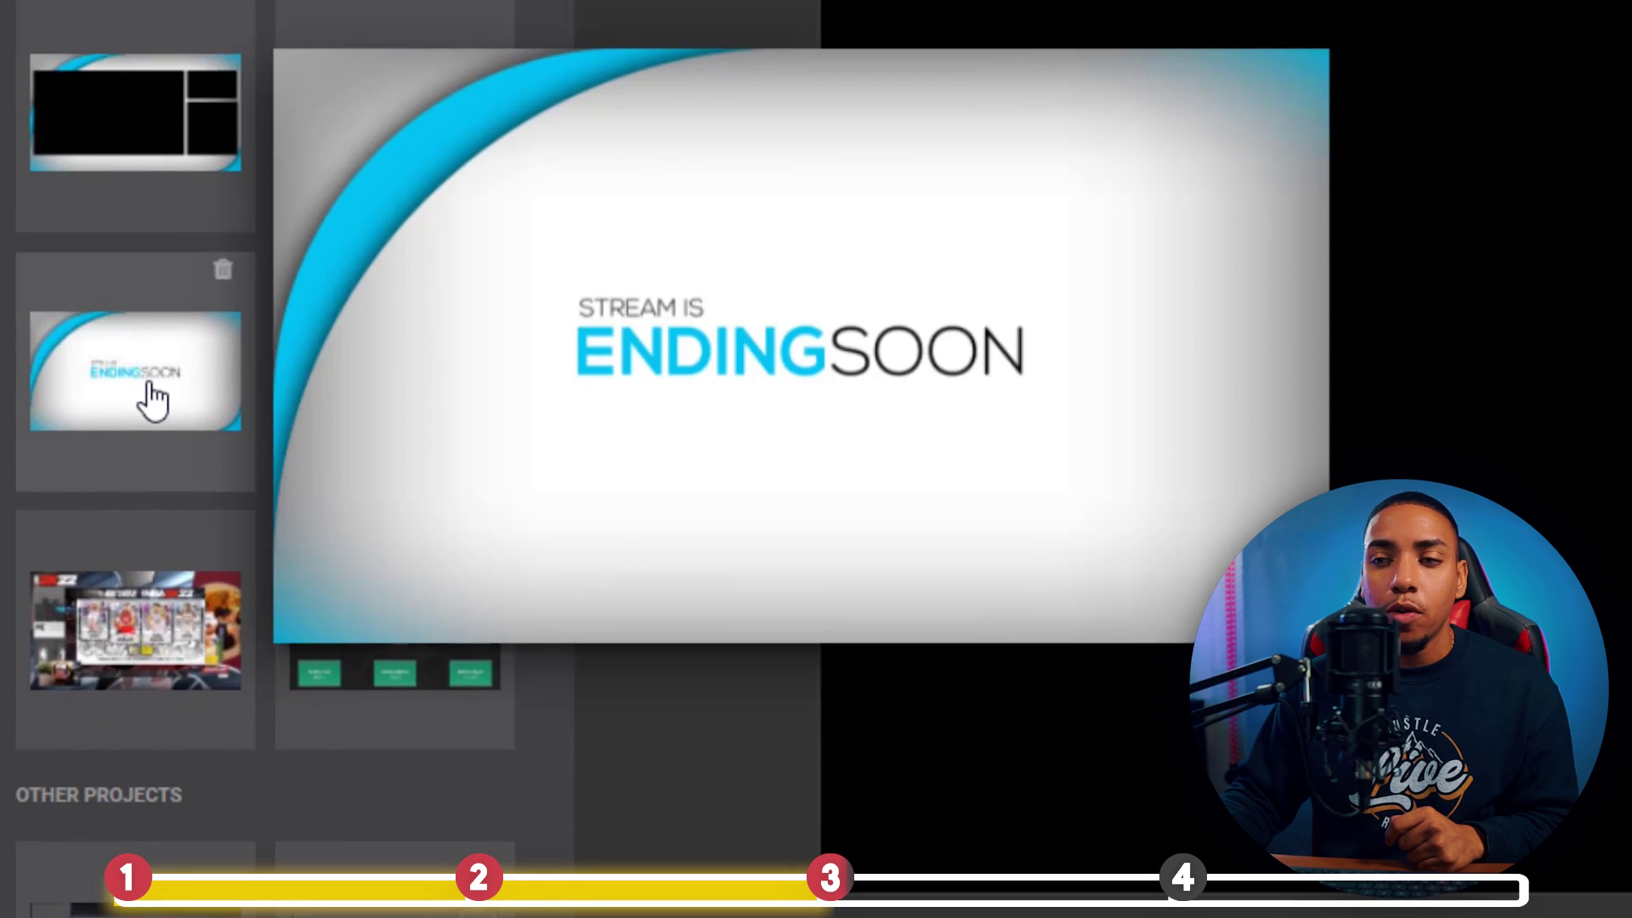
left_click(151, 400)
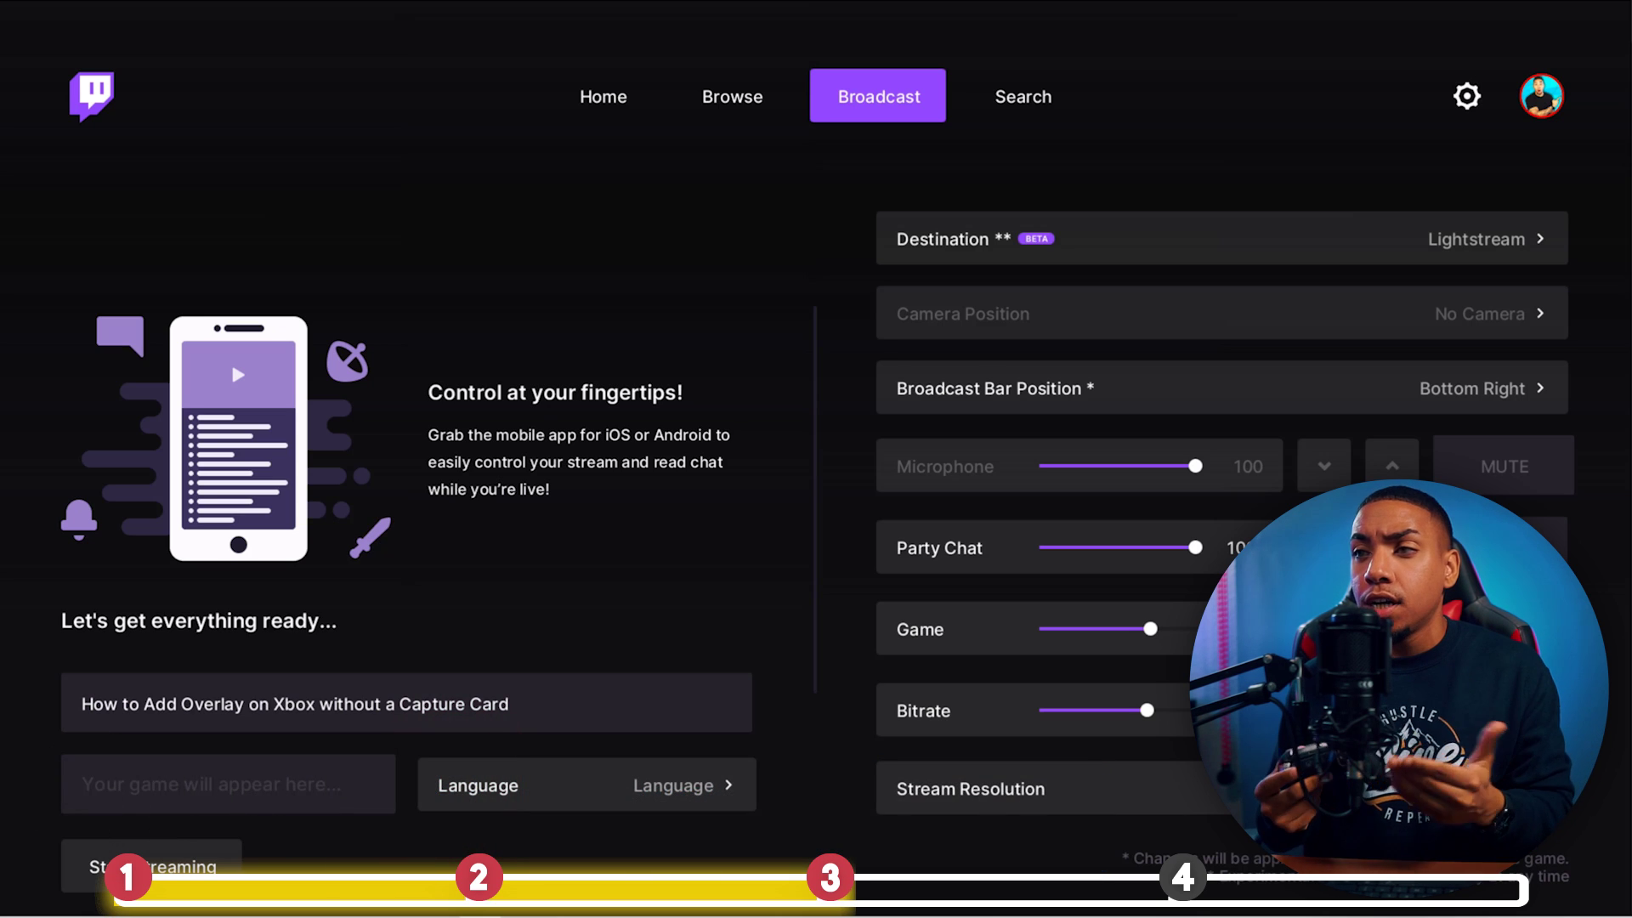
Confirm Lightstream as the broadcast destination and start streaming
key("Down")
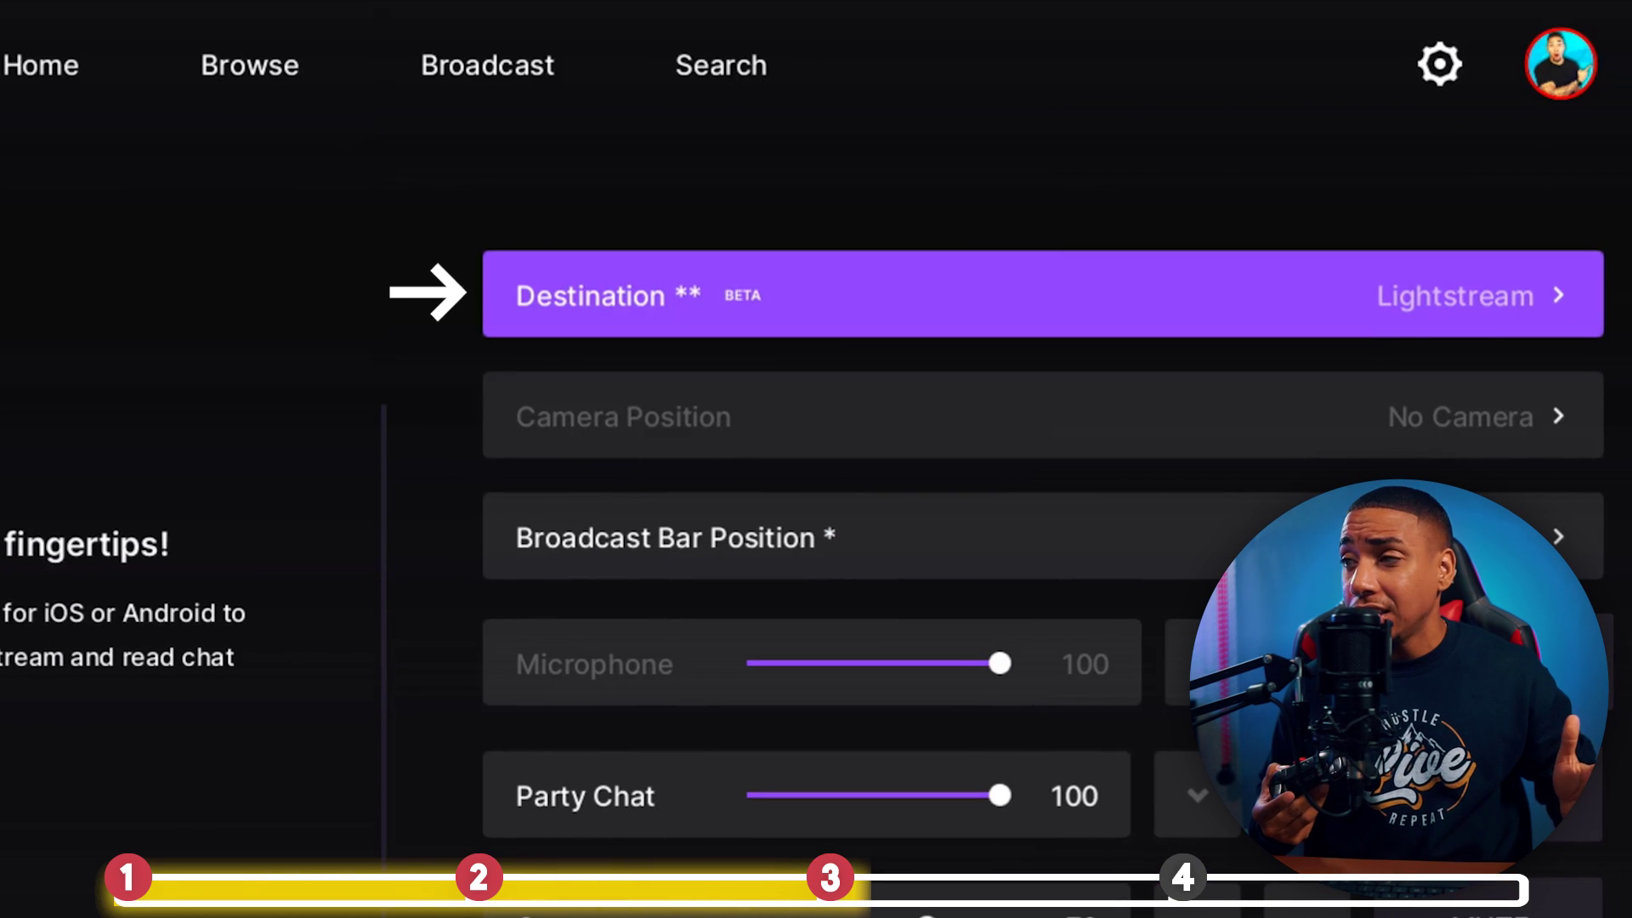
key("Return")
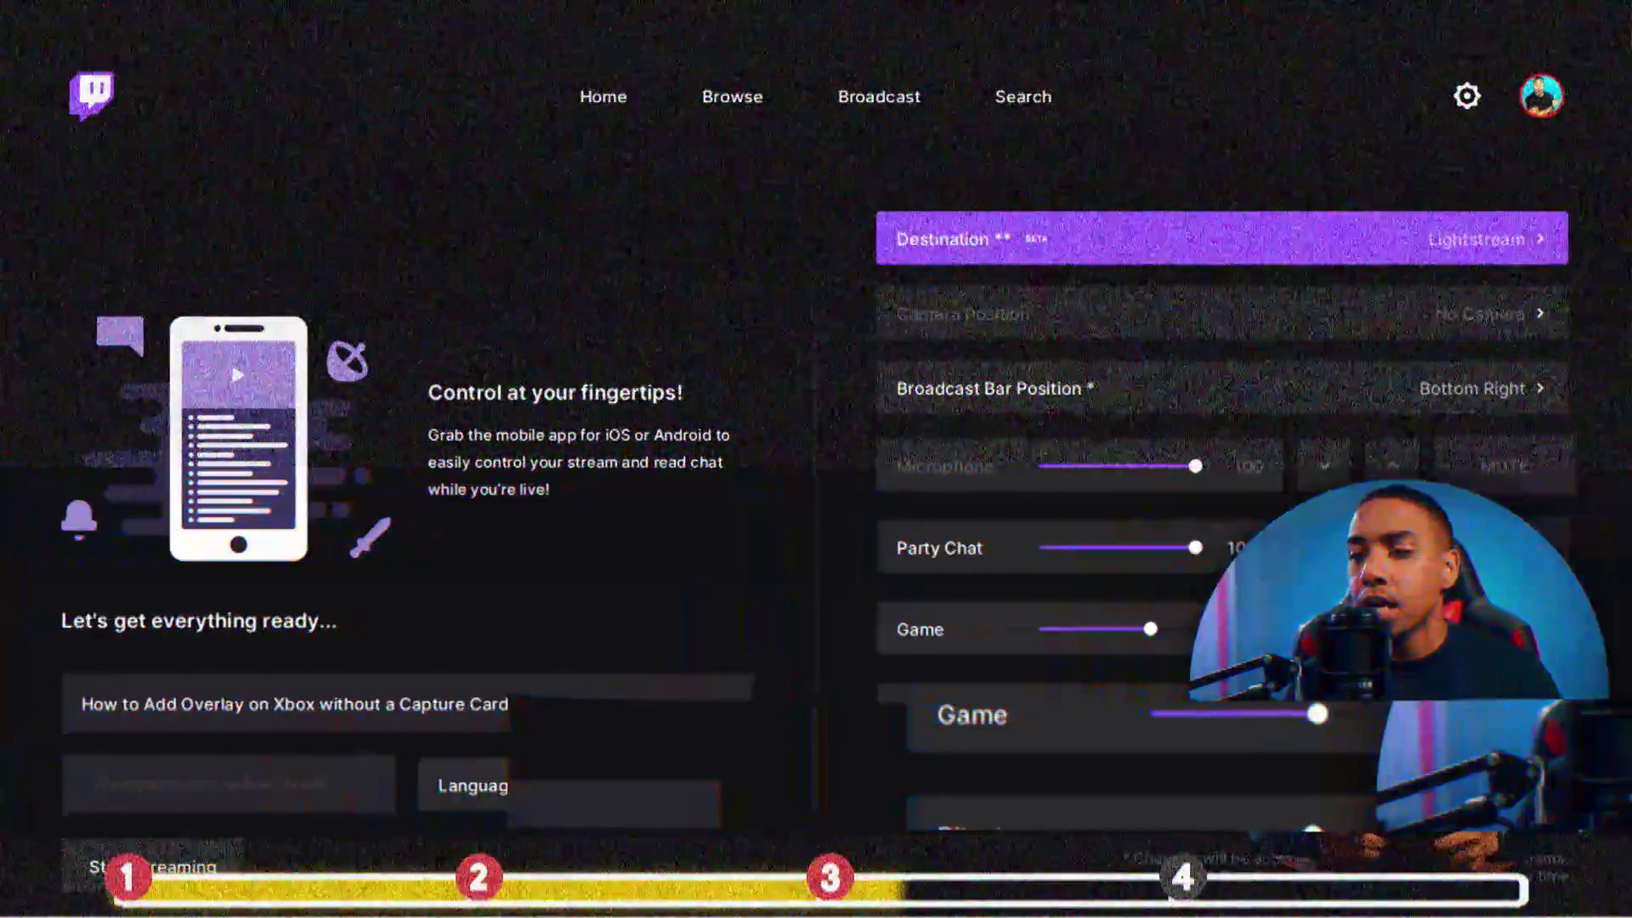
key("Down")
key("Left")
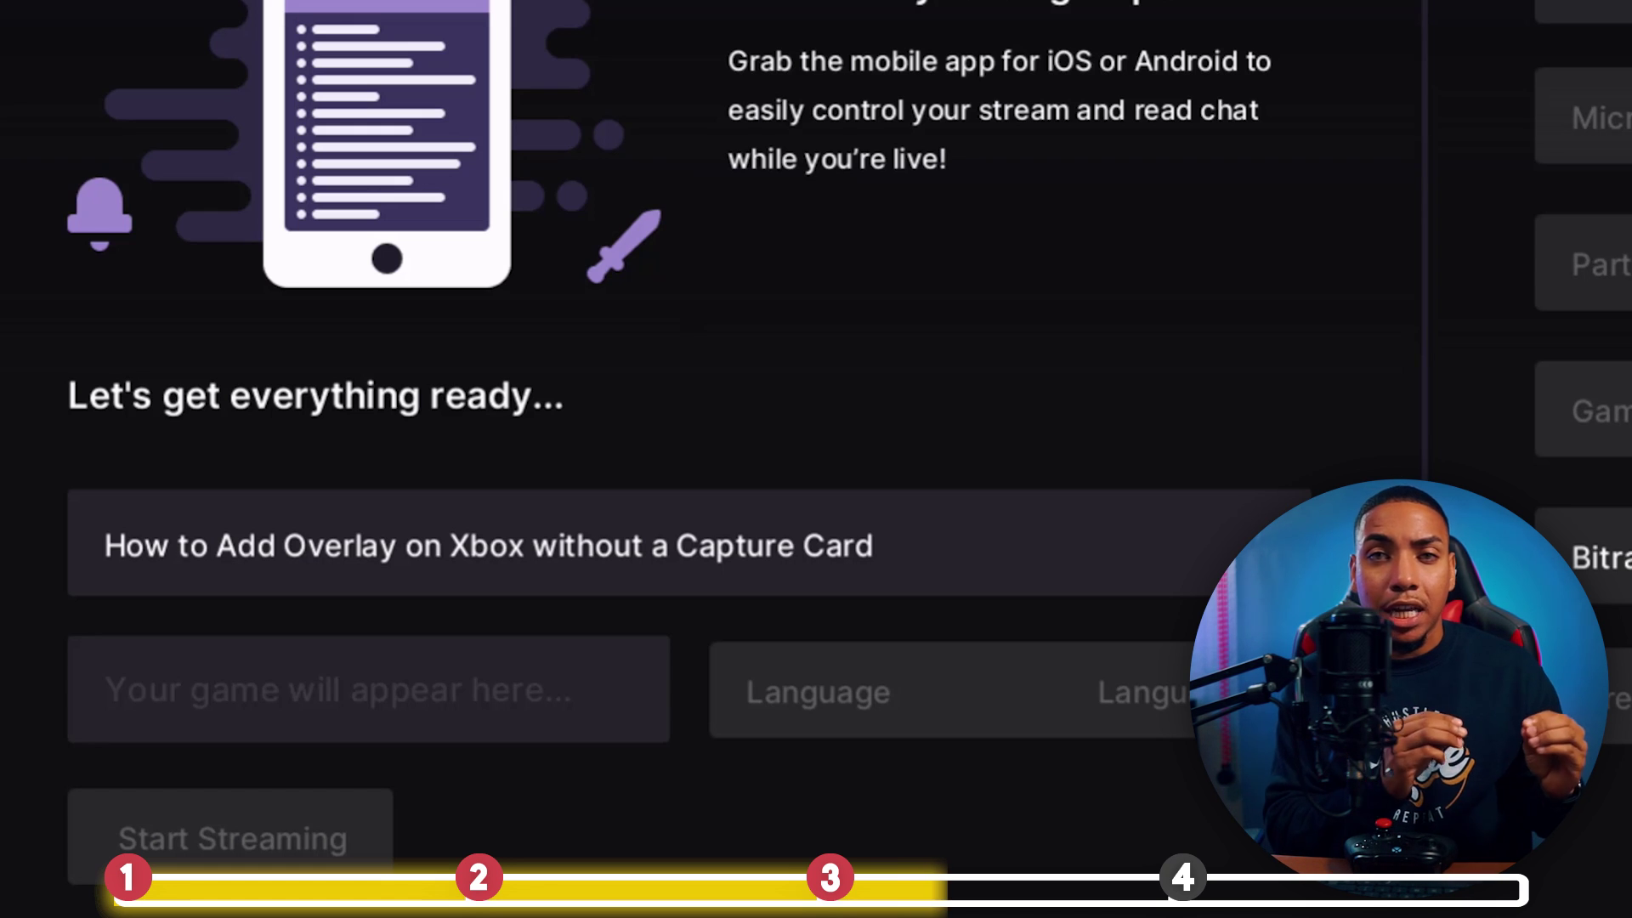
key("Return")
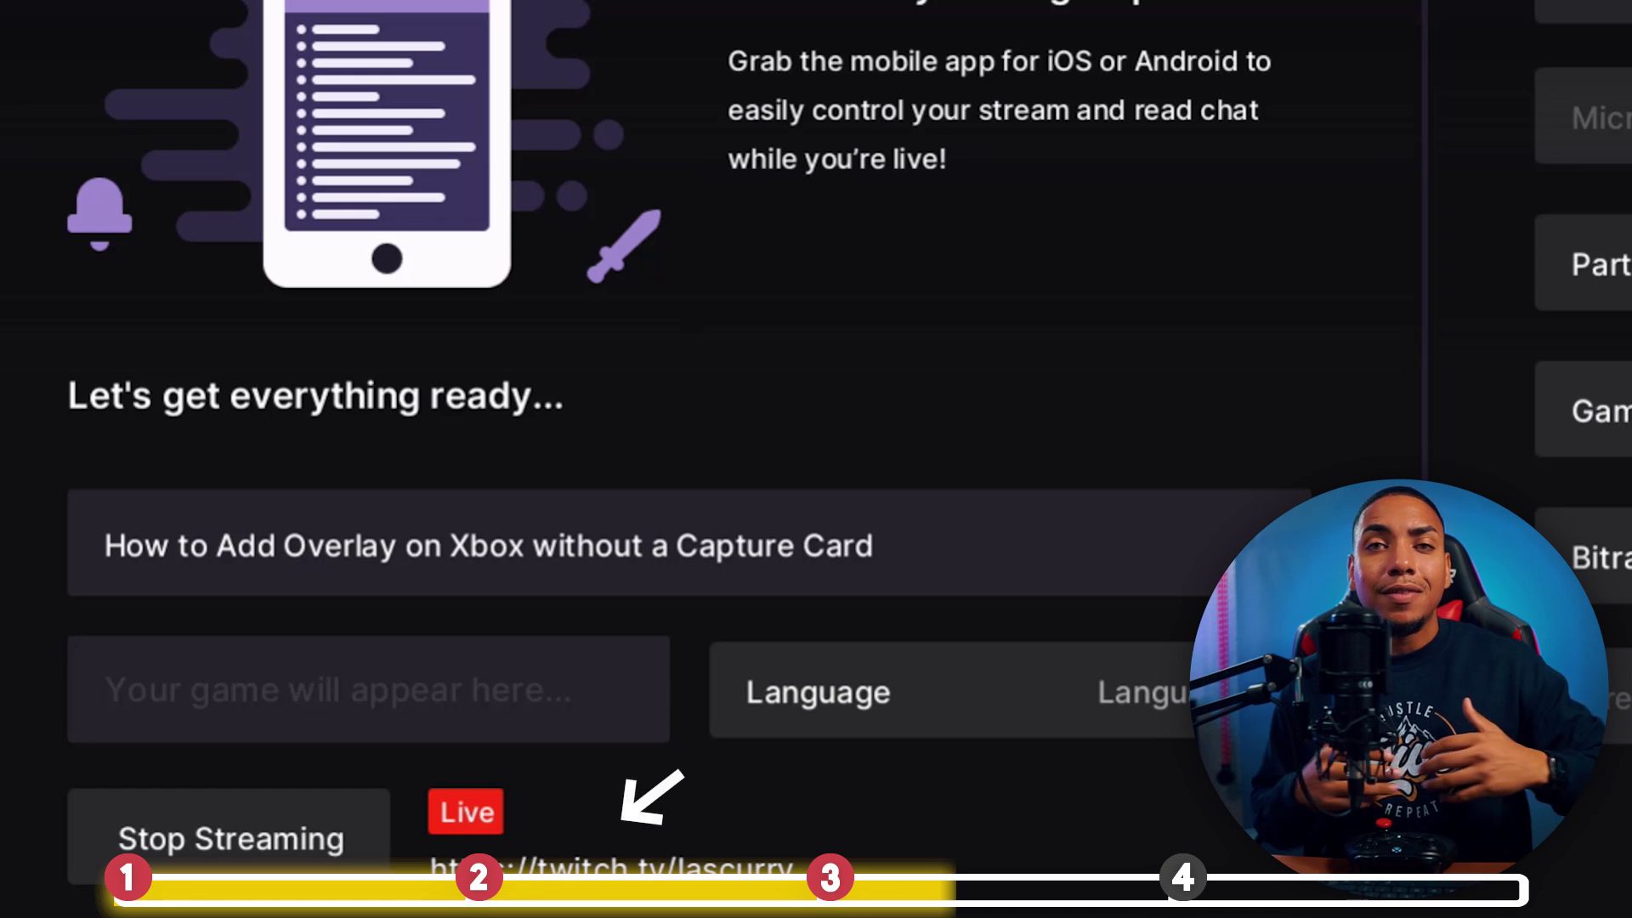